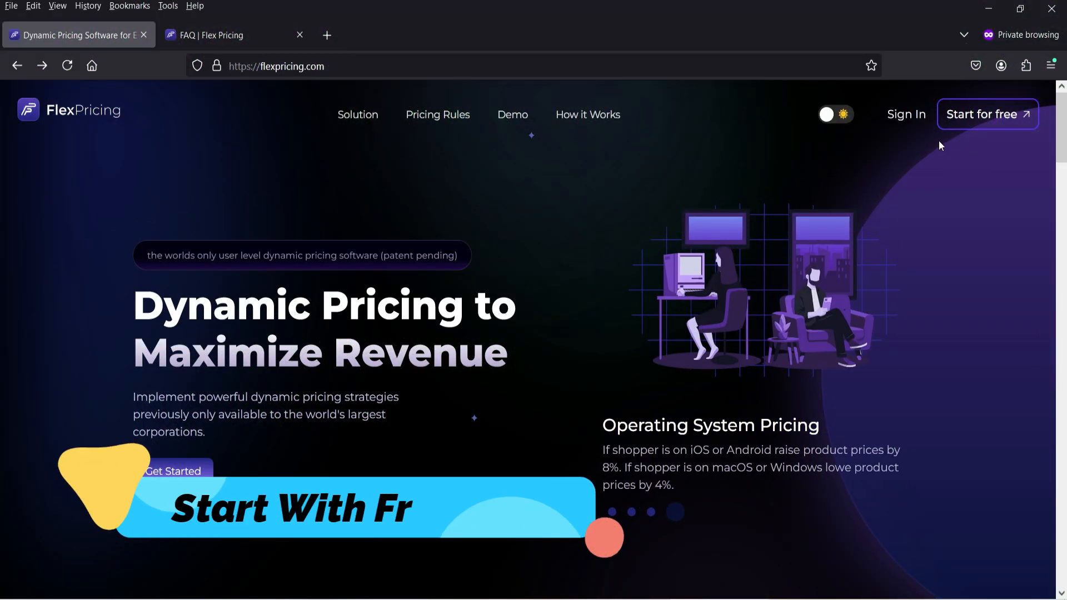
- Open the free account sign-up form and review the fields it asks for
left_click(971, 124)
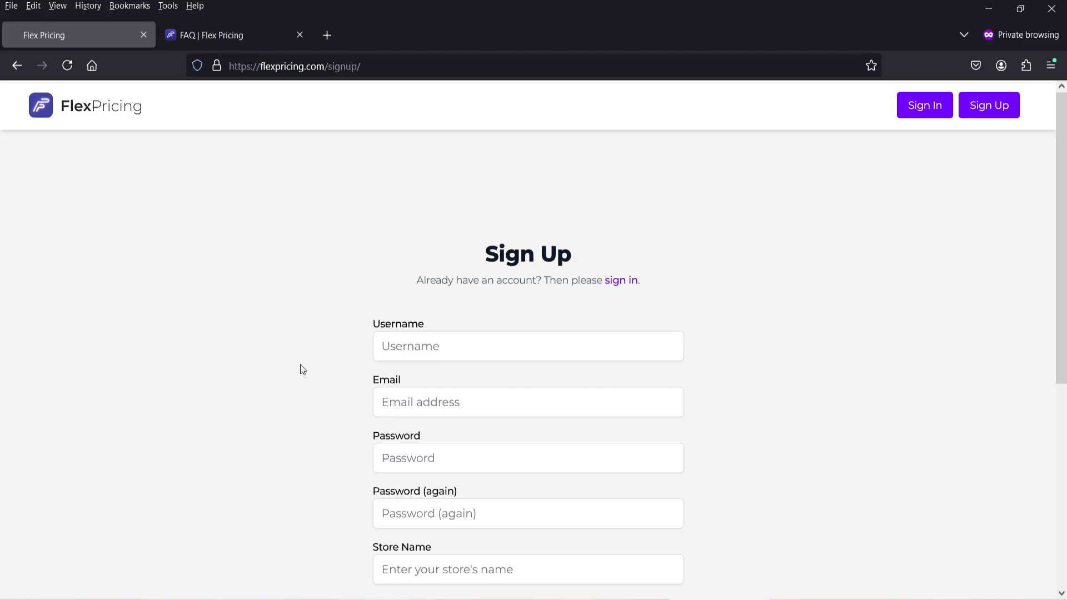
scroll(306, 365, "down", 2)
scroll(288, 383, "down", 3)
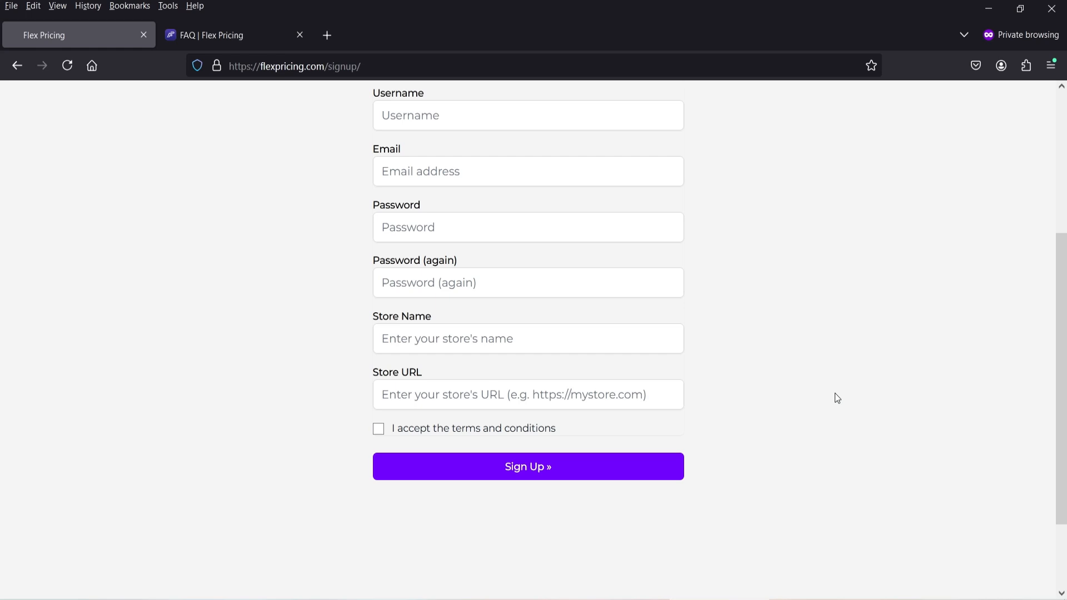
- Read the FAQ answer about how long the free trial lasts
key("ctrl+Tab")
scroll(390, 300, "down", 4)
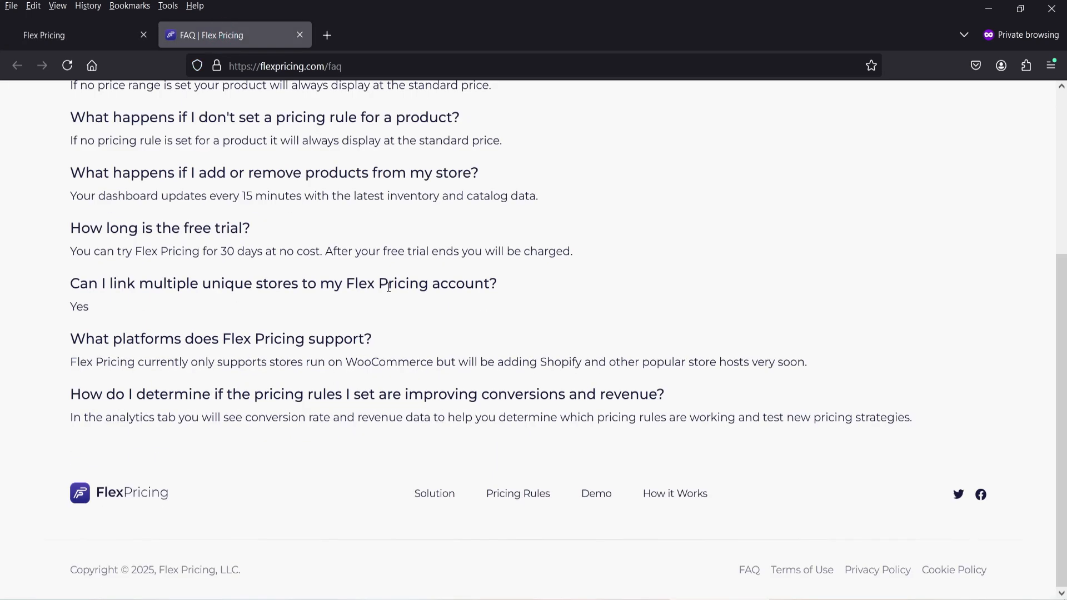
left_click_drag(76, 253, 320, 255)
left_click(427, 254)
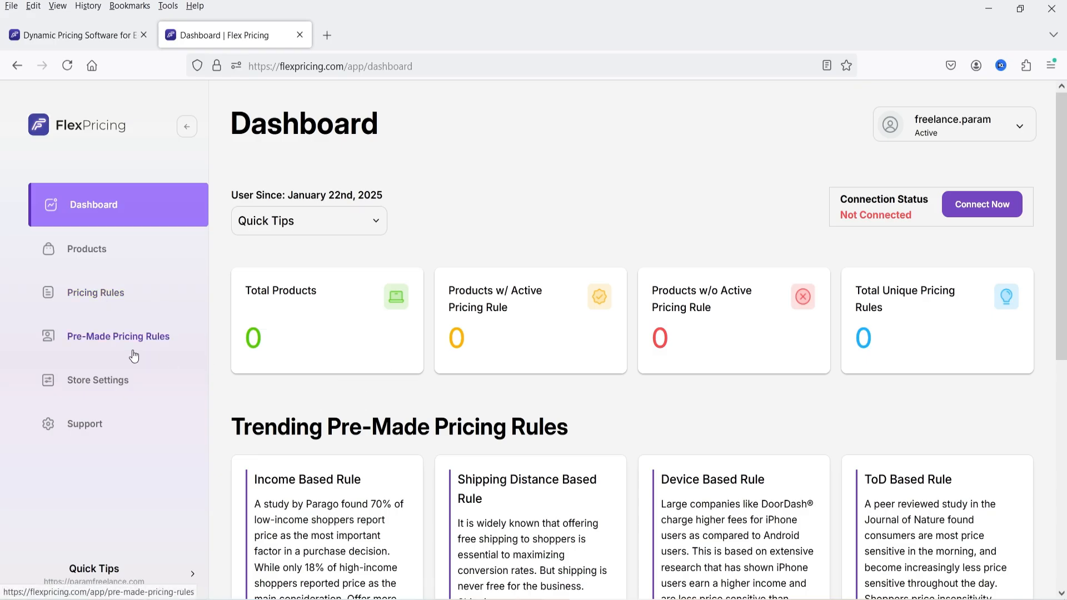
- View the Store Settings page and return to the dashboard
left_click(113, 380)
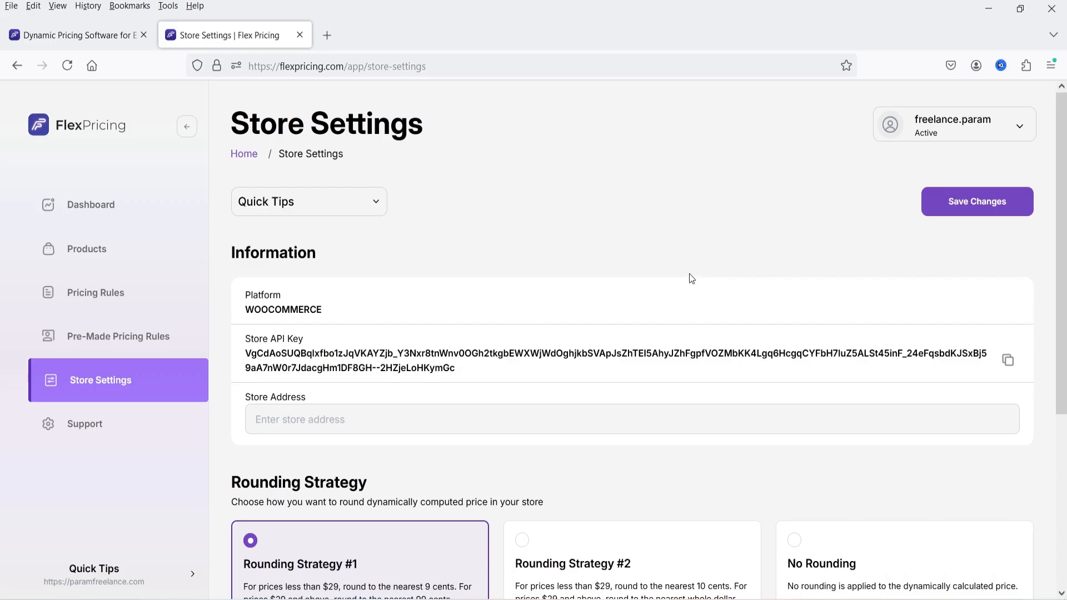
left_click(72, 205)
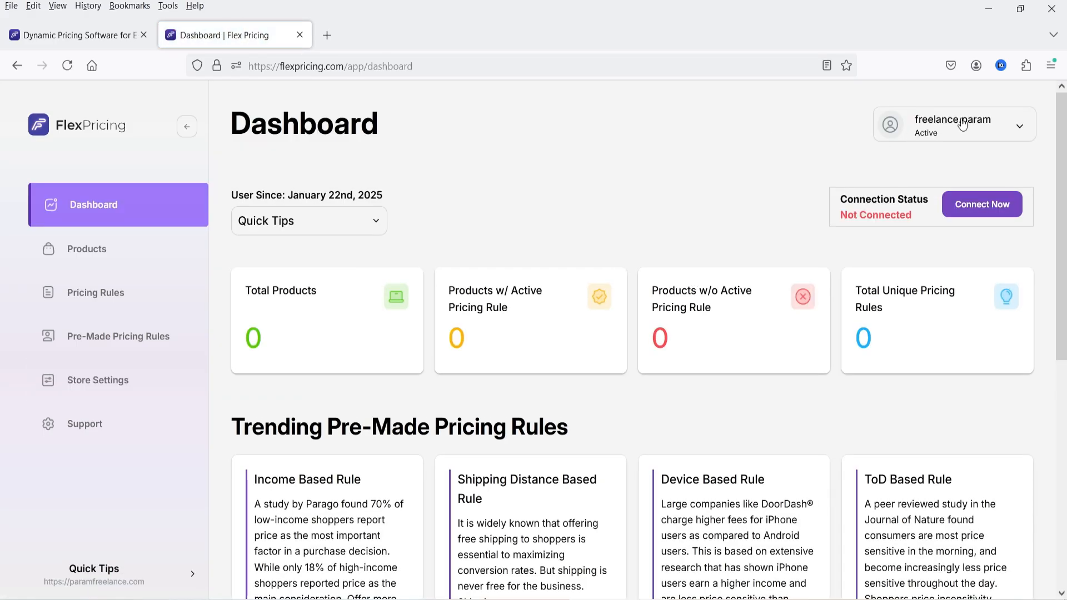
left_click(960, 122)
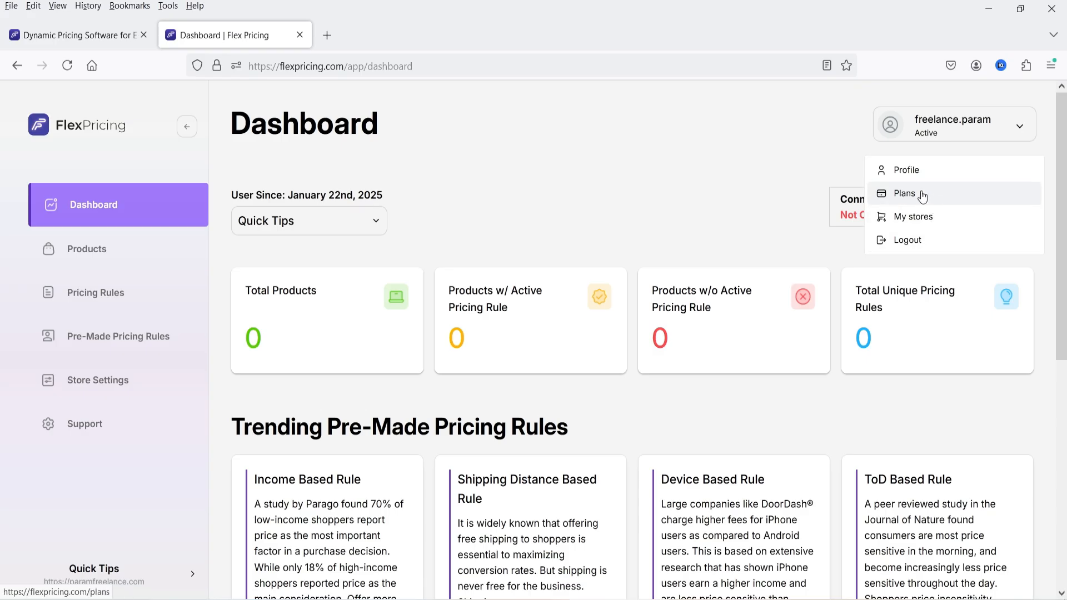
left_click(925, 216)
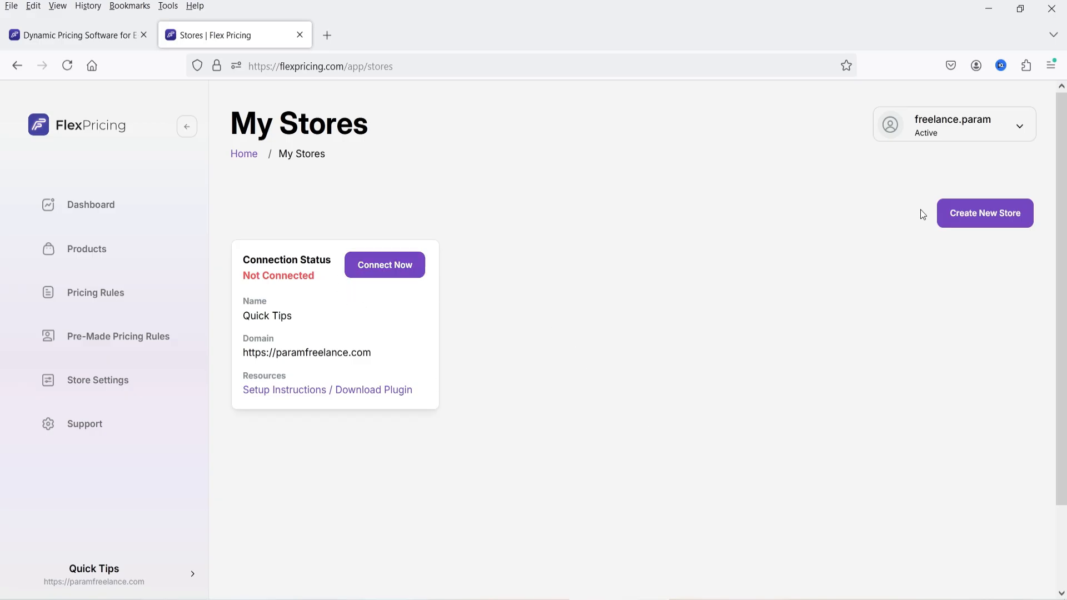
left_click(979, 218)
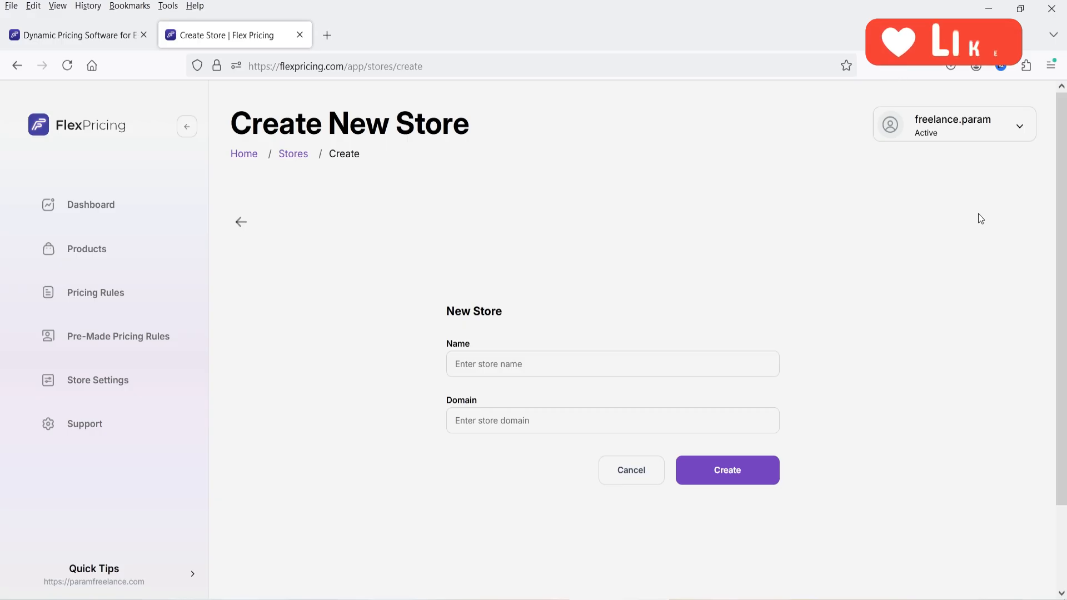
left_click(492, 368)
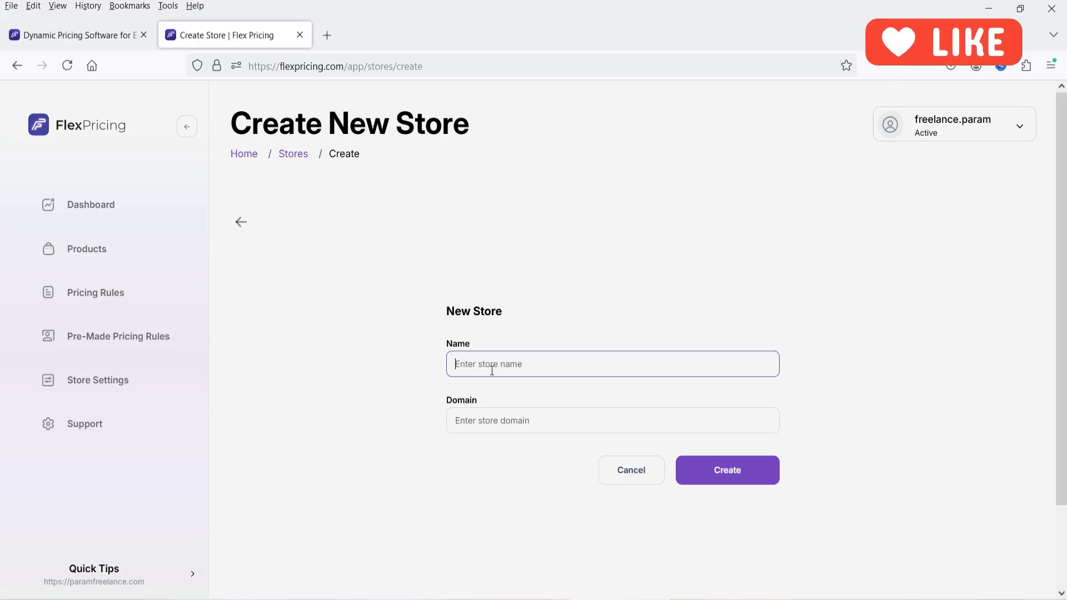
type("Param Freelance Store")
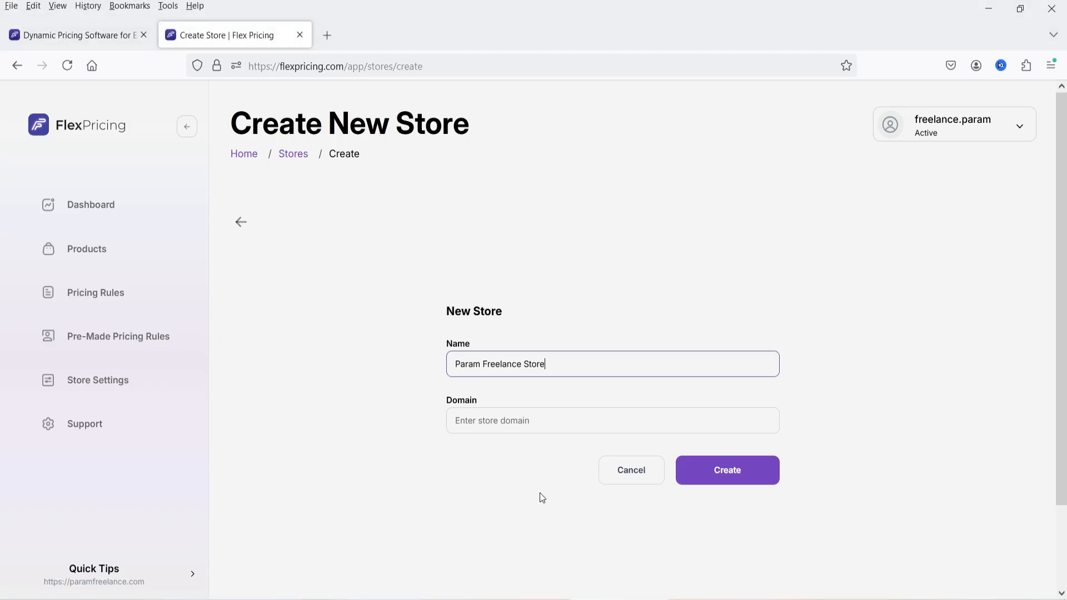
left_click(504, 423)
type("https://xaaxypdw.elementor.cloud/")
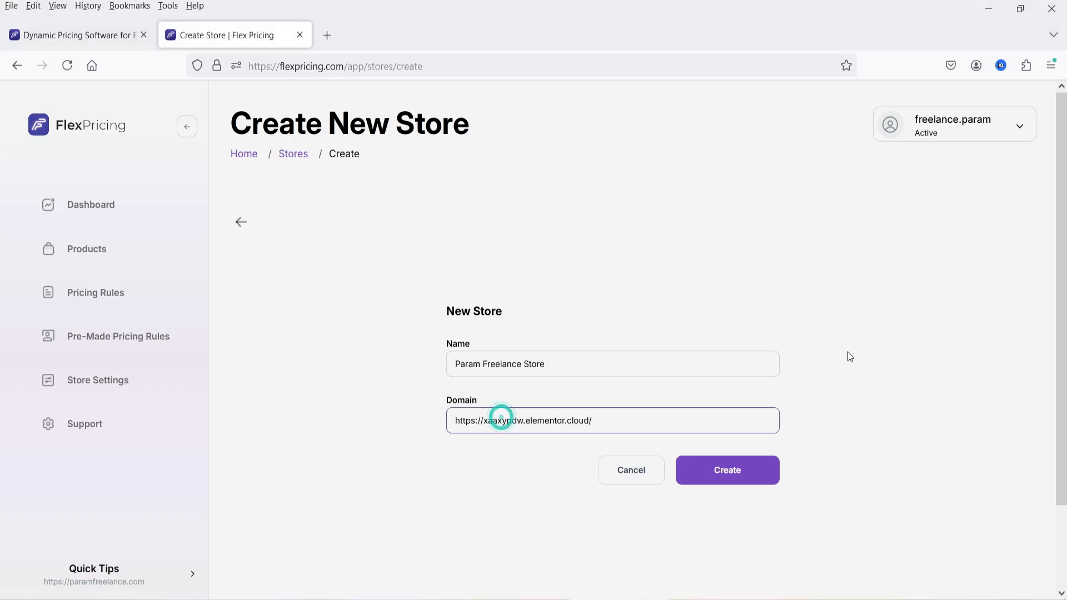
left_click(726, 478)
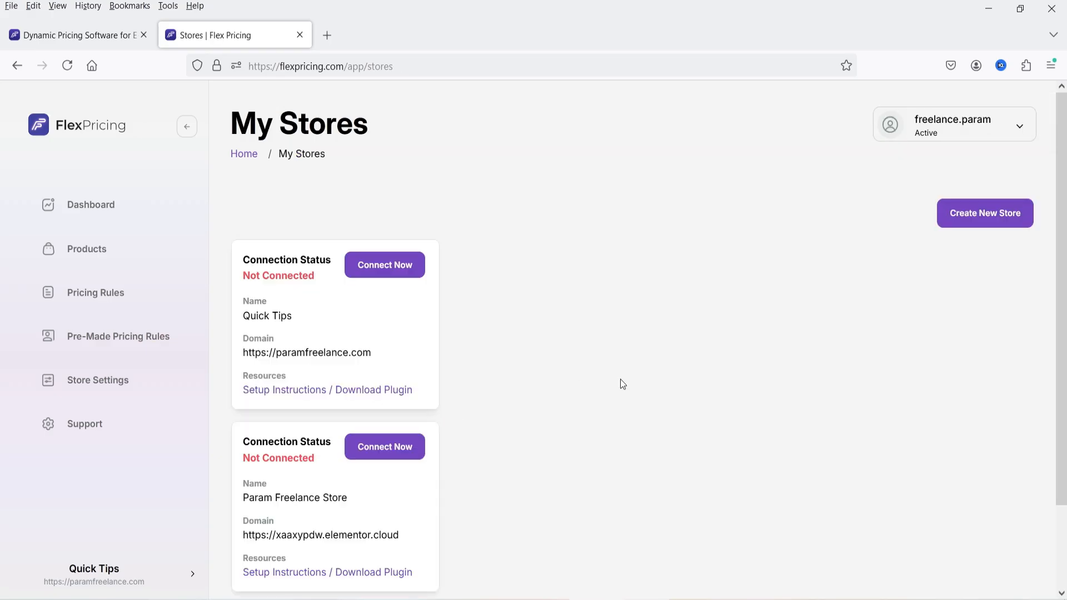
- Make Param Freelance Store the active store on the dashboard
left_click(103, 212)
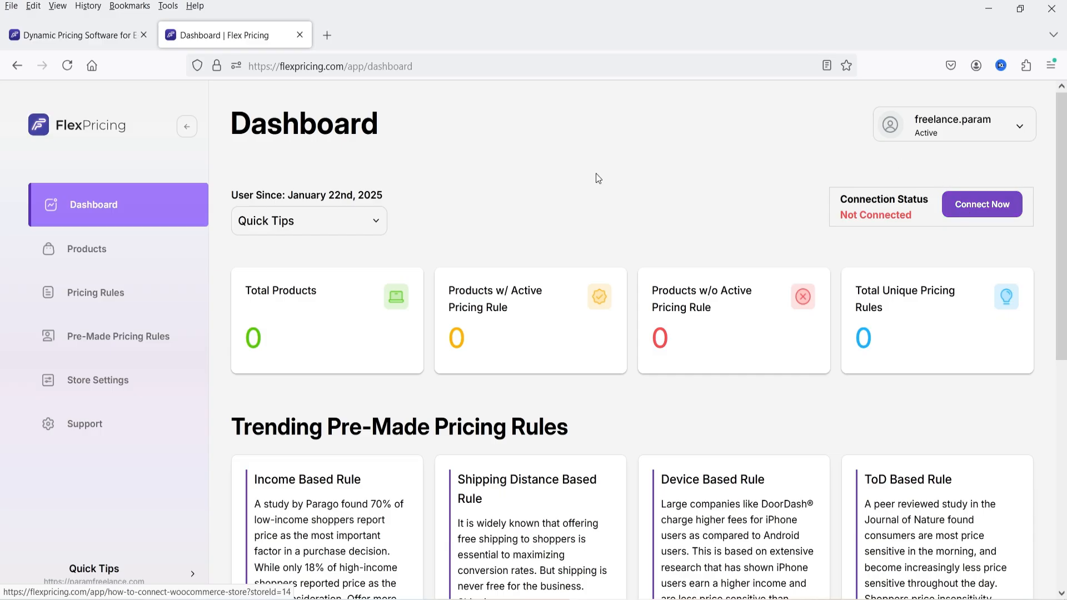
left_click(367, 224)
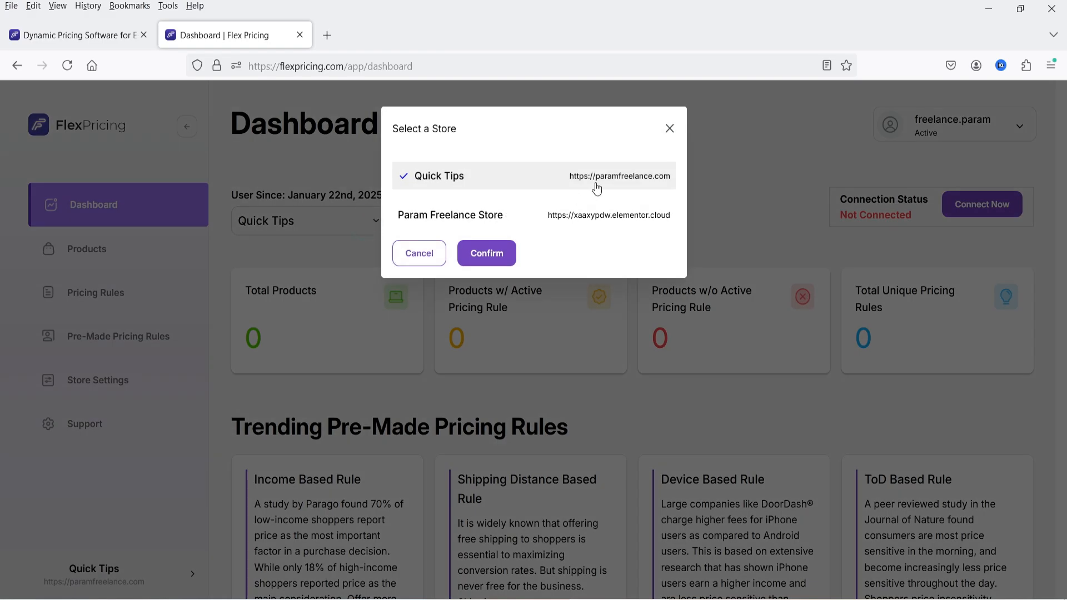
left_click(478, 216)
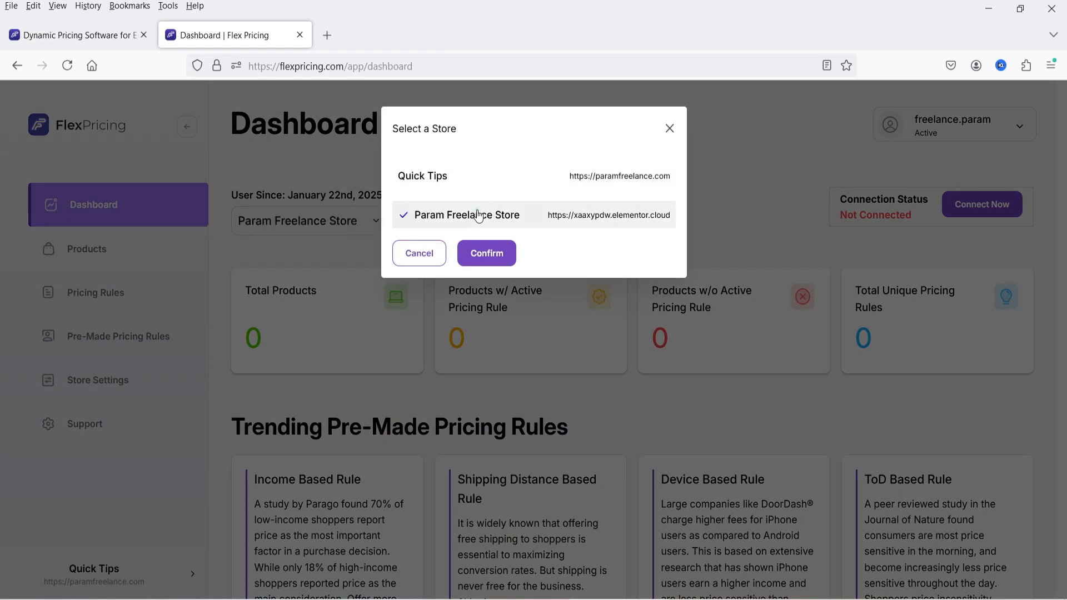
left_click(499, 254)
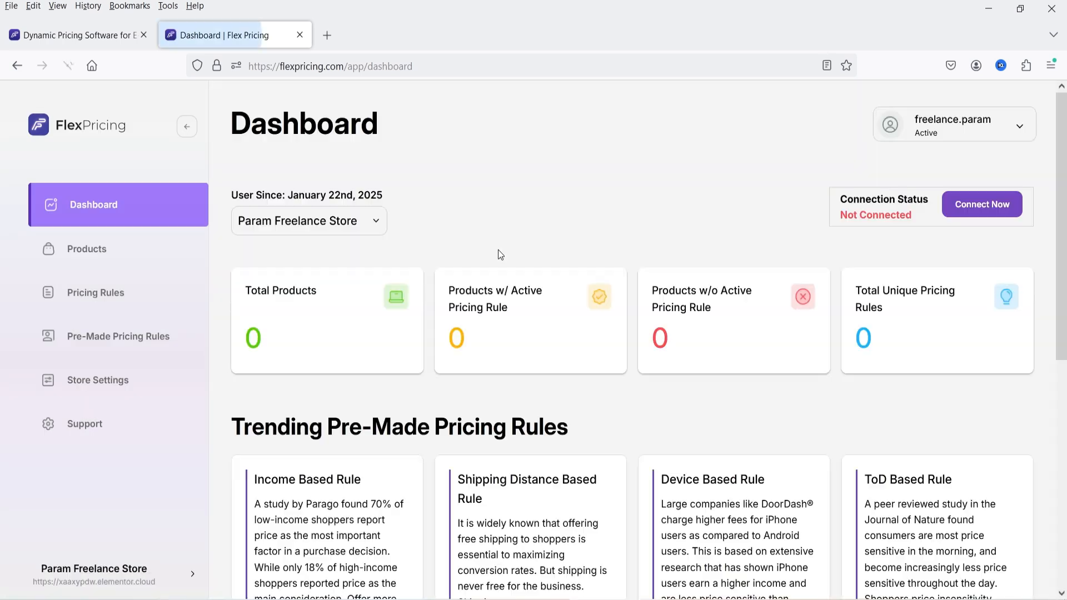
left_click(375, 225)
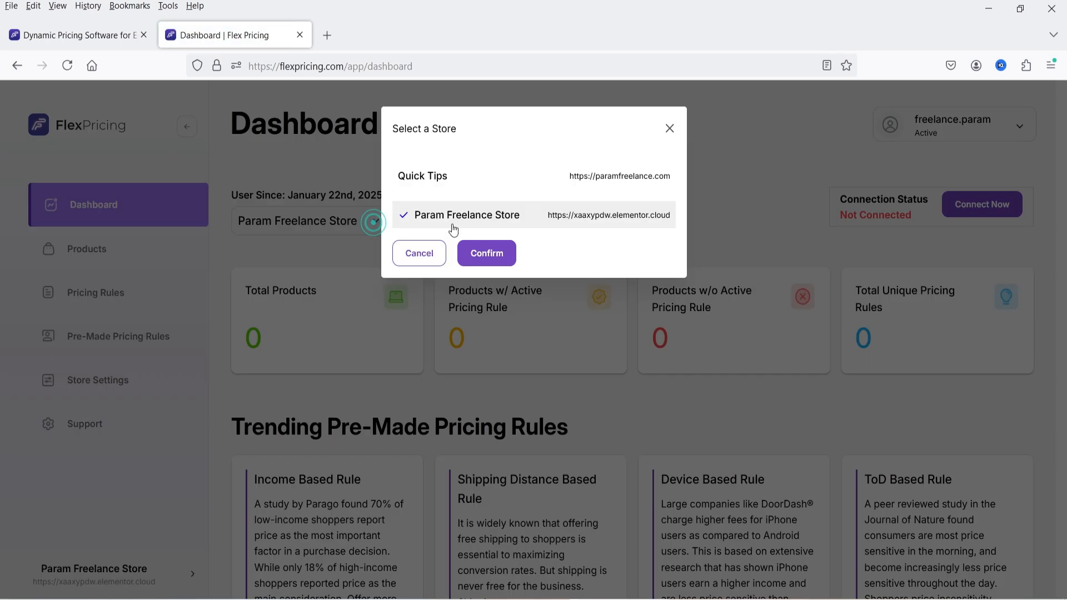
left_click(669, 128)
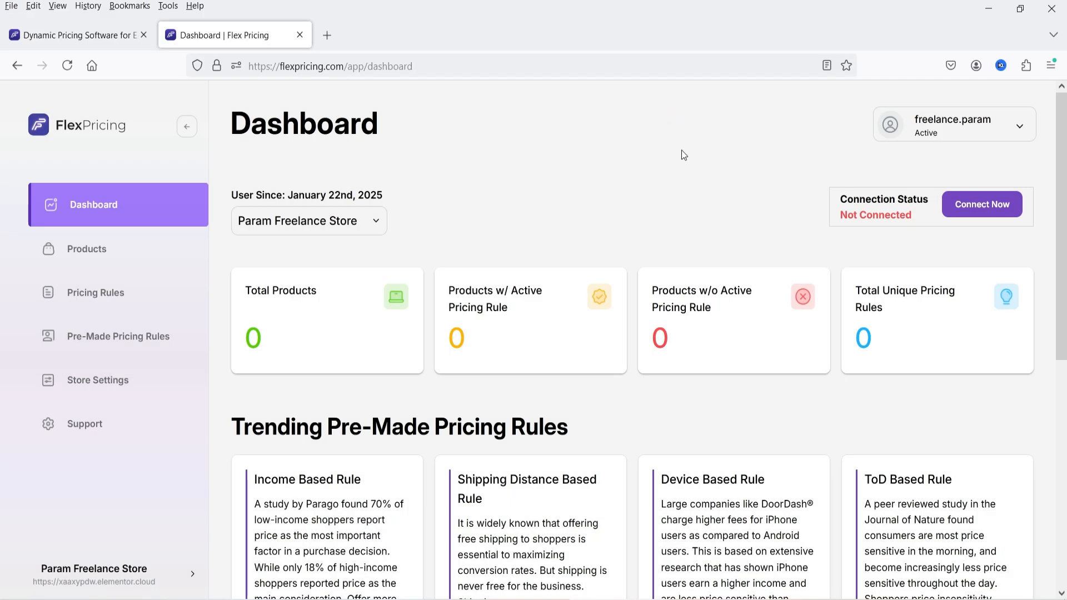
- Open the connection instructions for the active store and download the WooCommerce plugin ZIP file
left_click(978, 211)
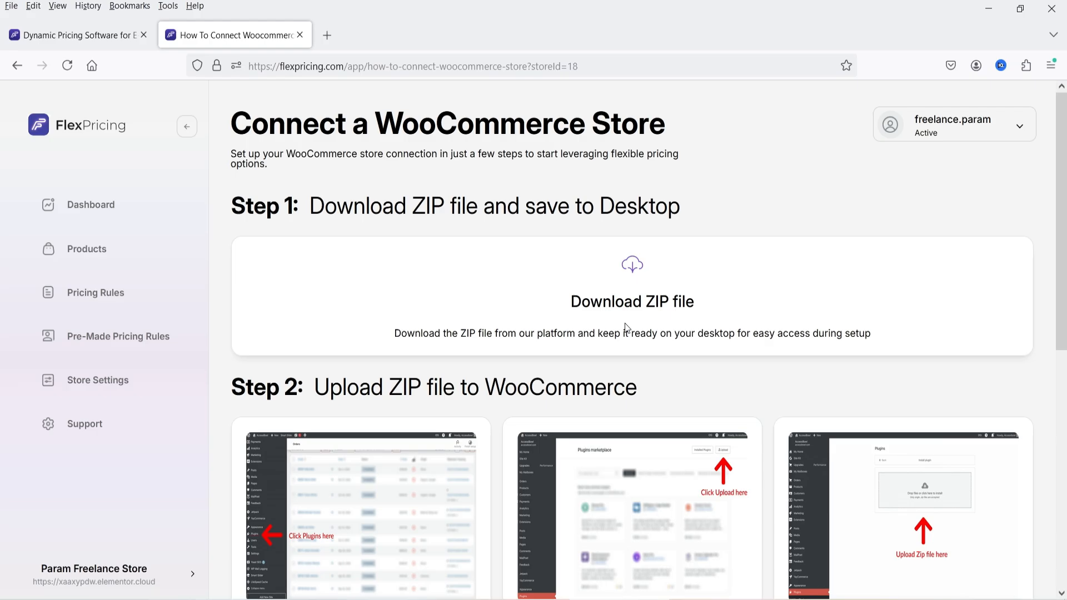
left_click(632, 271)
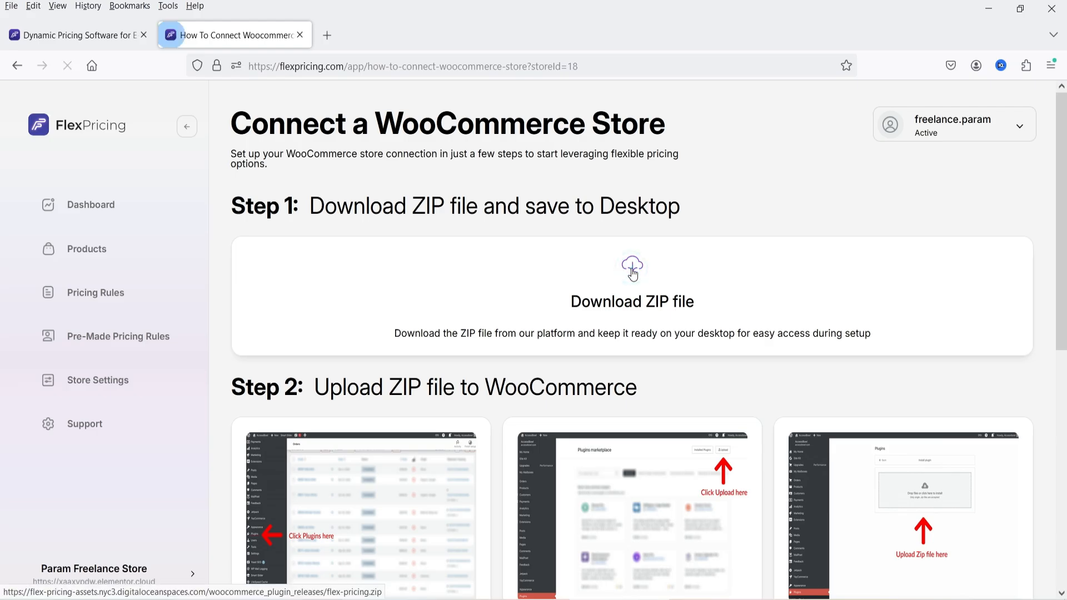
left_click(691, 409)
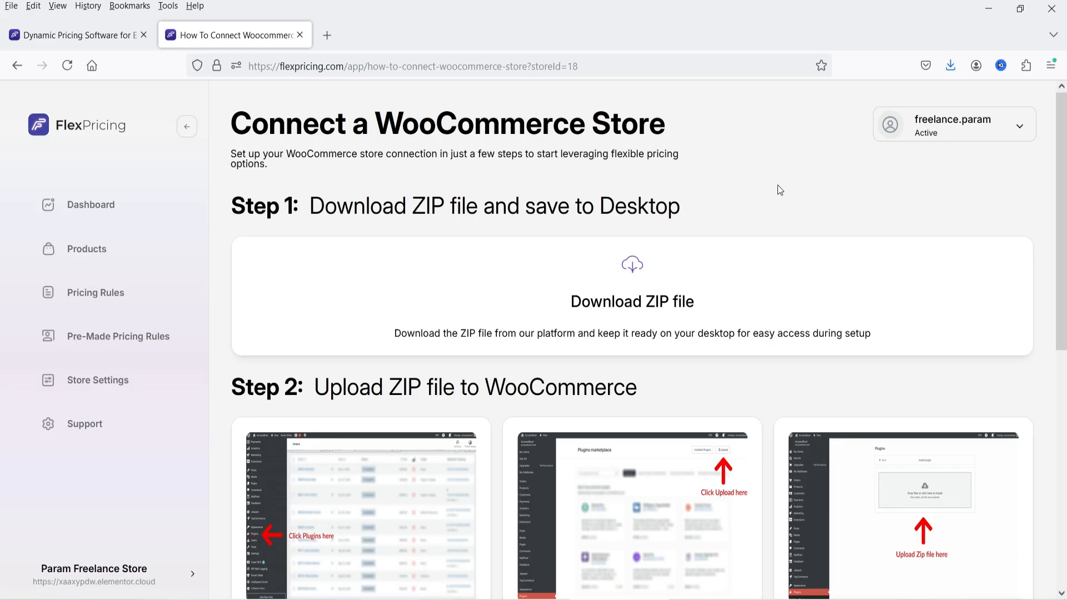
scroll(777, 189, "down", 2)
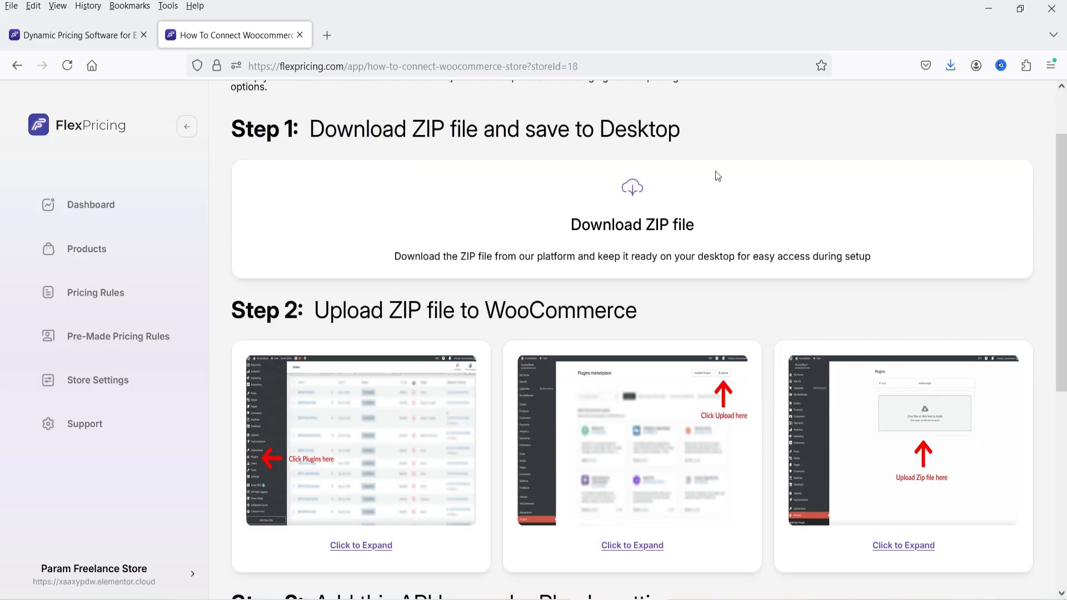
- Switch to the store's WordPress admin dashboard and open the page for adding a new plugin
left_click(491, 599)
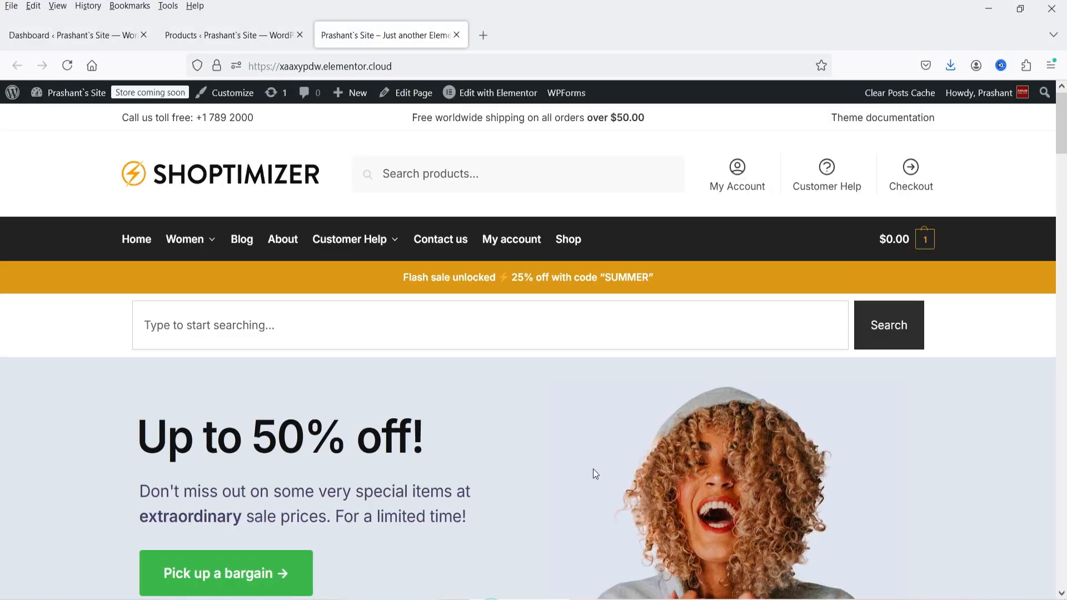
left_click(32, 33)
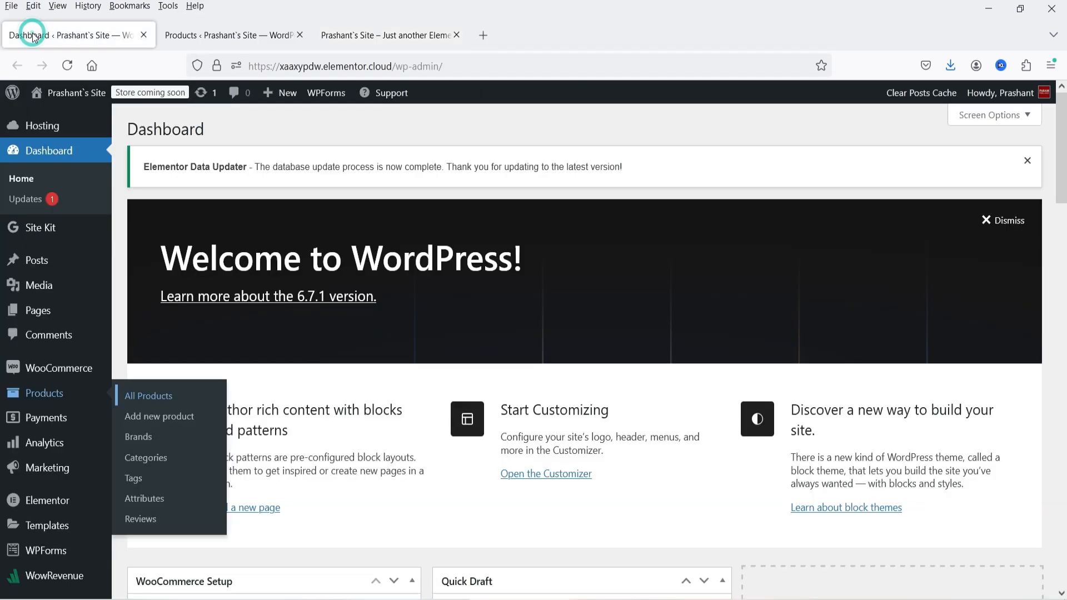
scroll(66, 222, "down", 3)
mouse_move(73, 446)
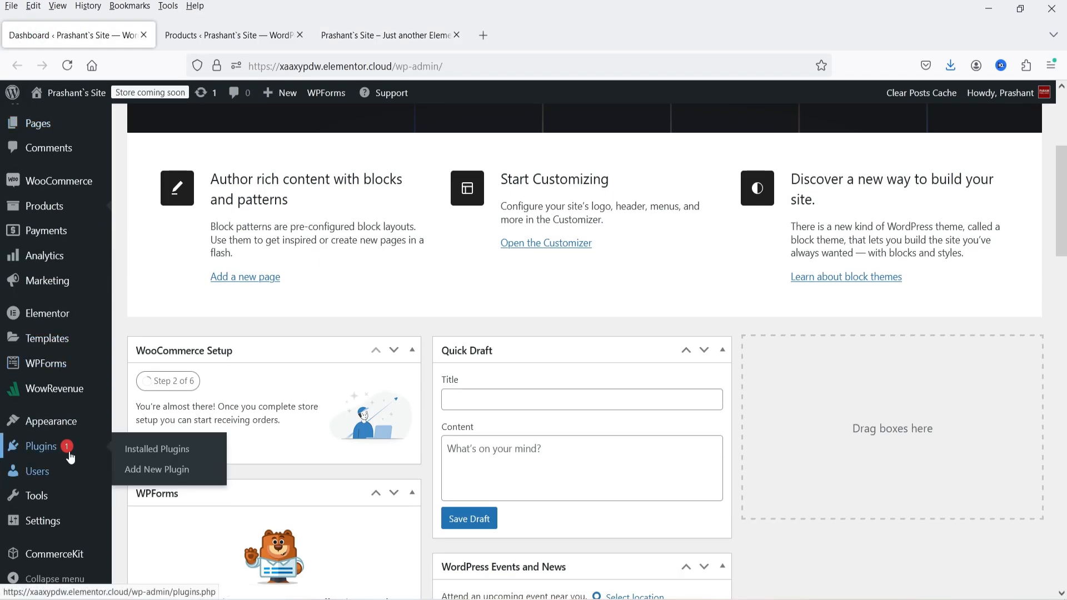
left_click(150, 472)
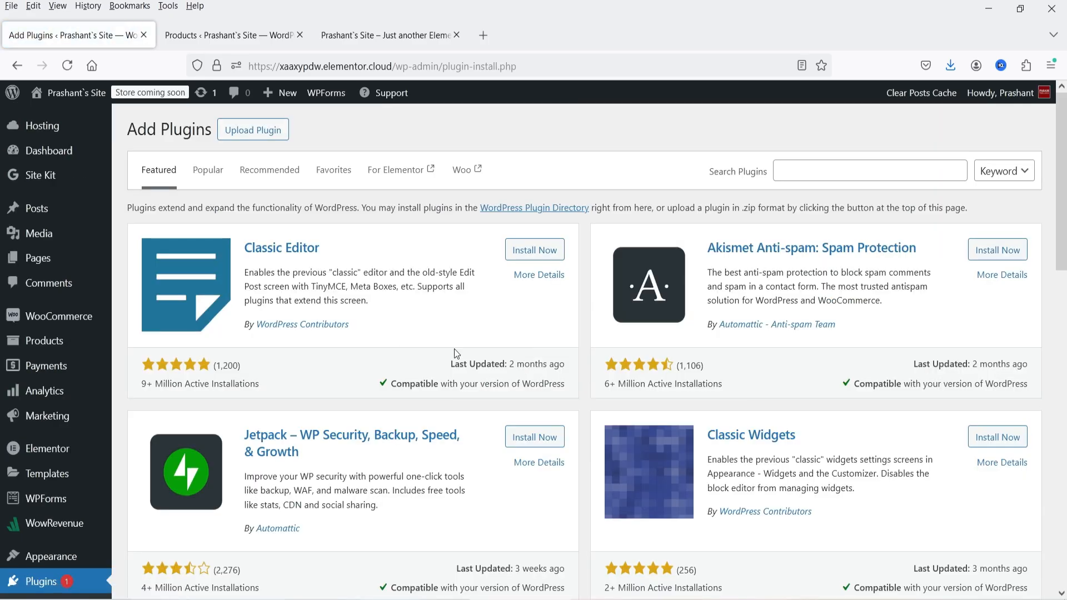
- Upload flex-pricing.zip as a plugin, then install and activate it
left_click(250, 137)
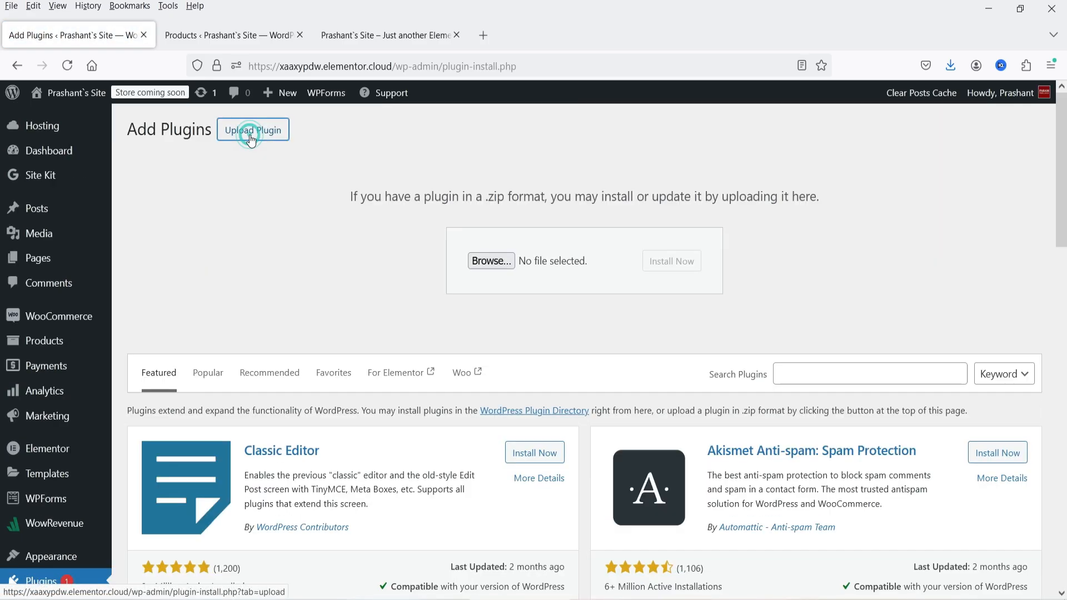
left_click(482, 265)
double_click(668, 233)
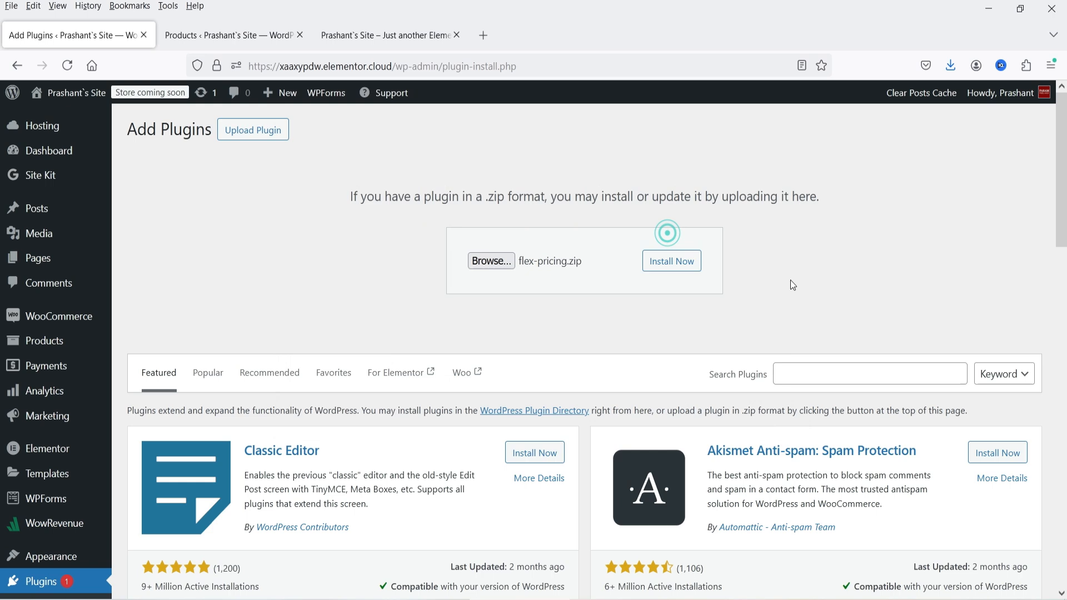
left_click(672, 266)
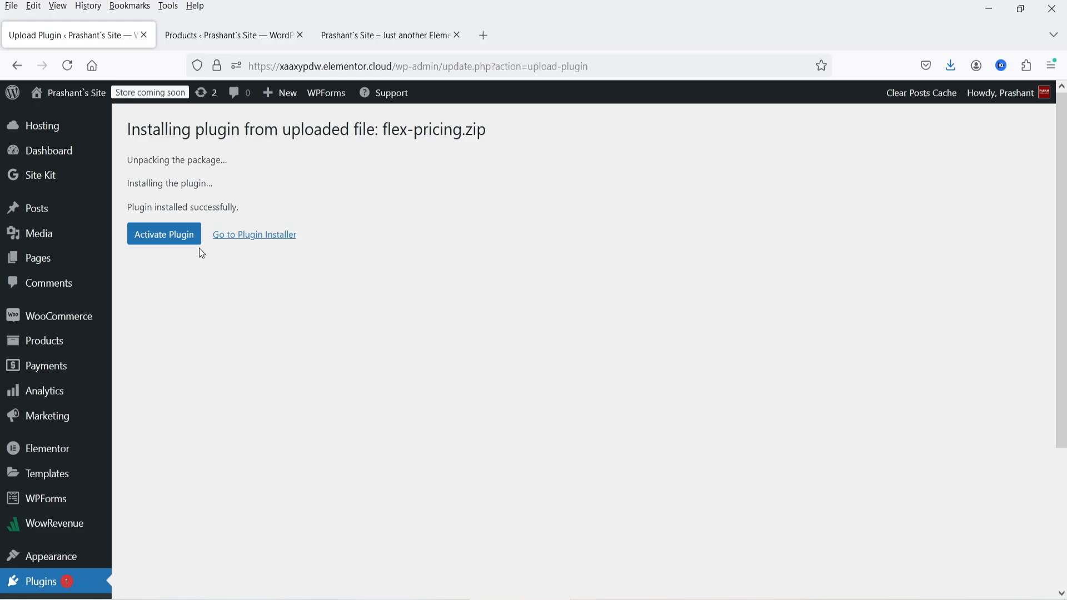
left_click(191, 240)
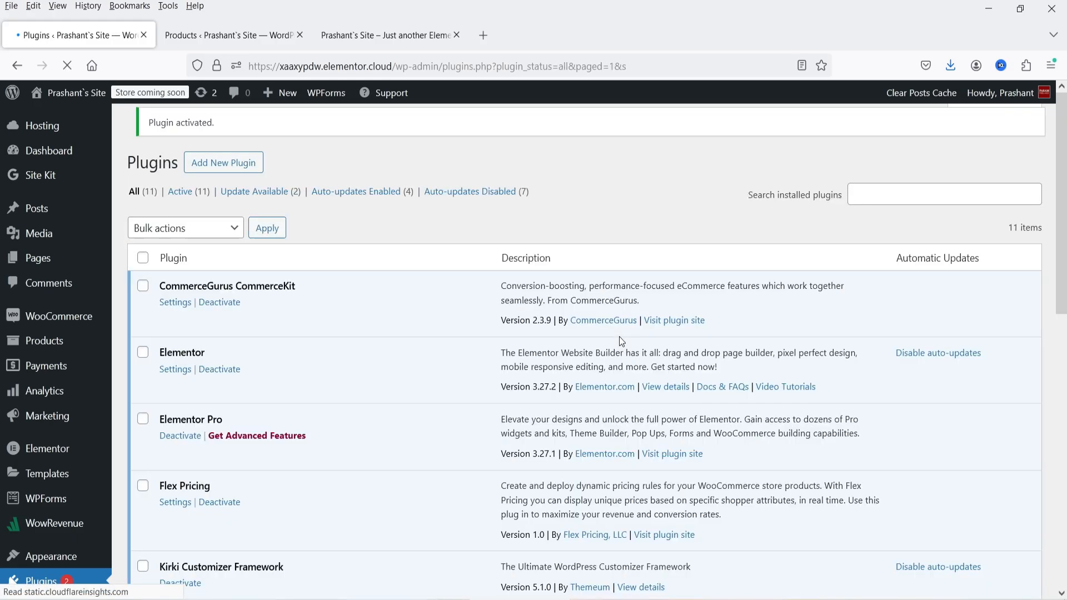
- Open the Flex Pricing plugin's settings page in WordPress
scroll(619, 335, "down", 3)
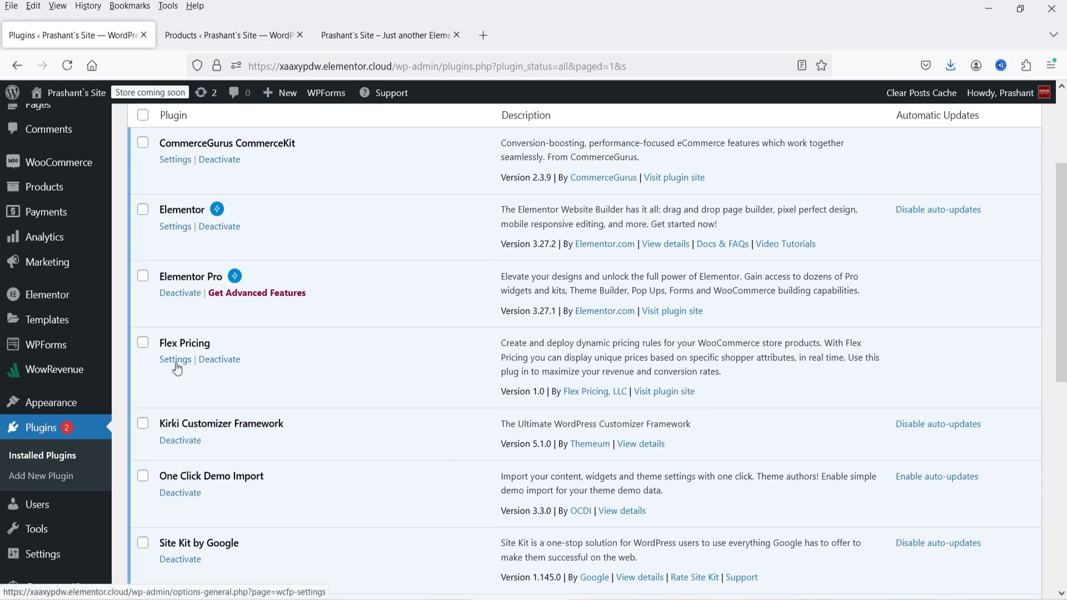
mouse_move(61, 563)
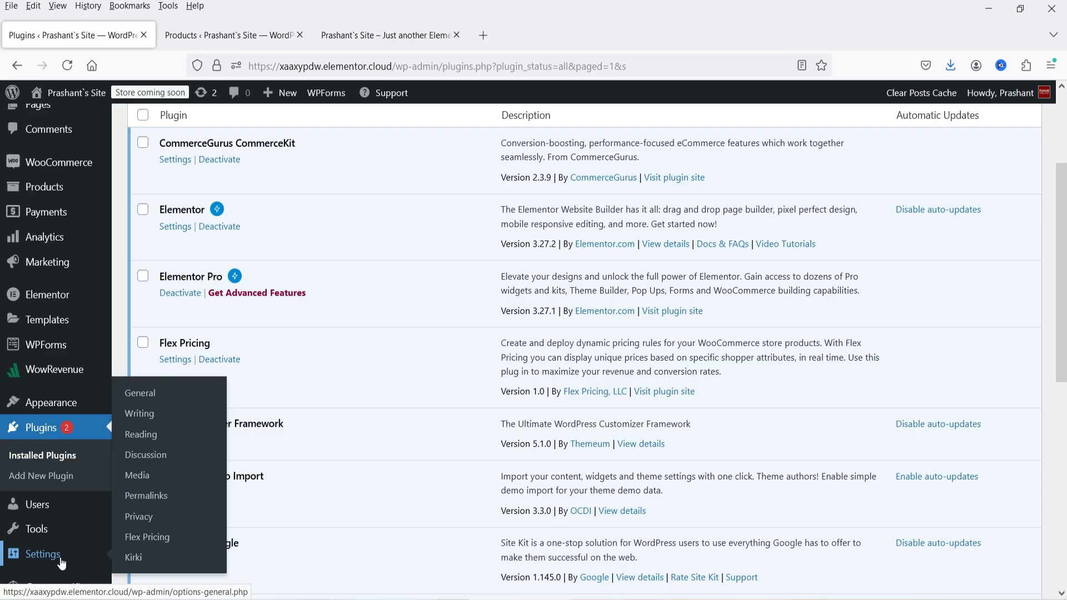
left_click(156, 541)
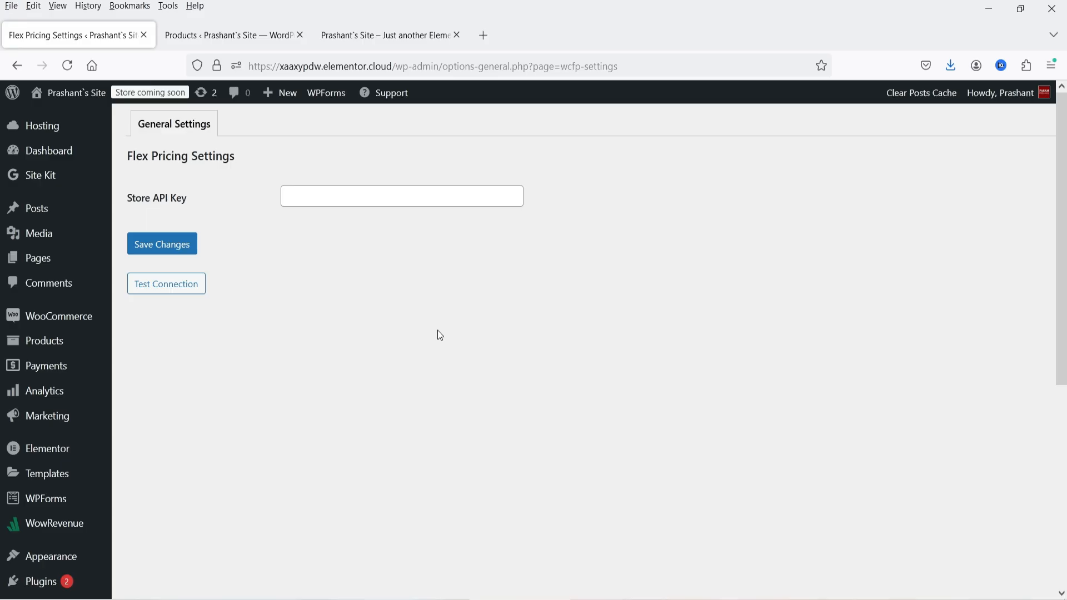
- Switch to the Flex Pricing connection instructions and copy the store API key shown under Step 3
left_click(605, 598)
scroll(703, 297, "down", 3)
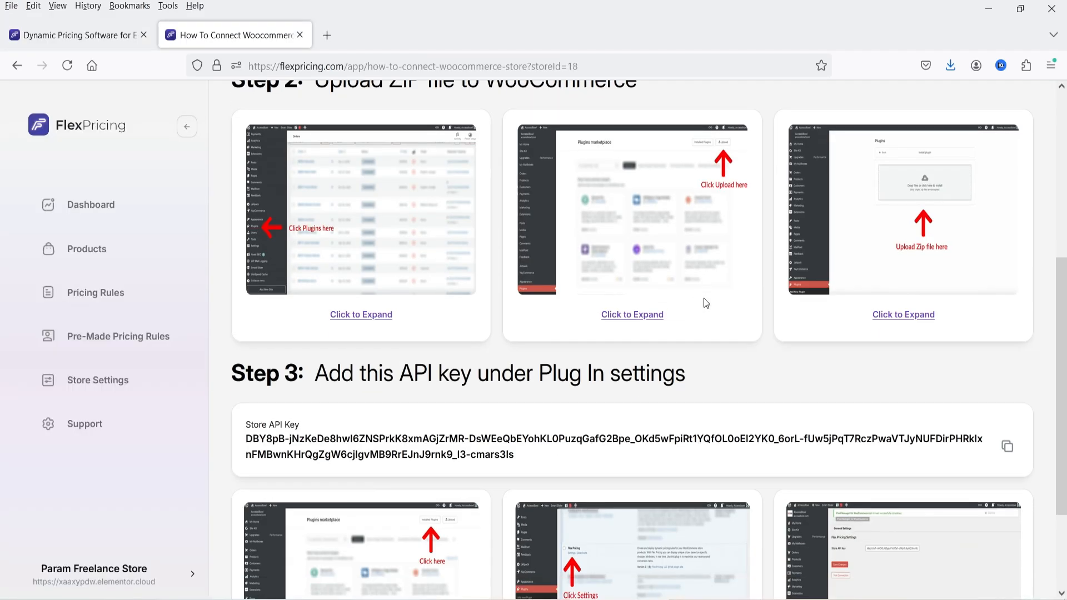
scroll(370, 382, "down", 2)
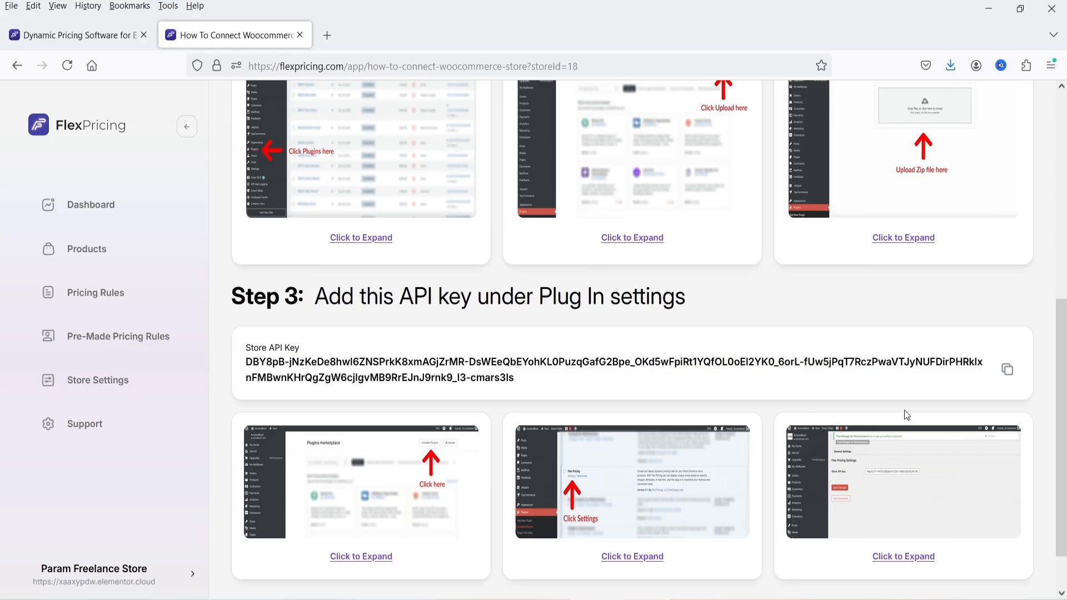
left_click(1009, 373)
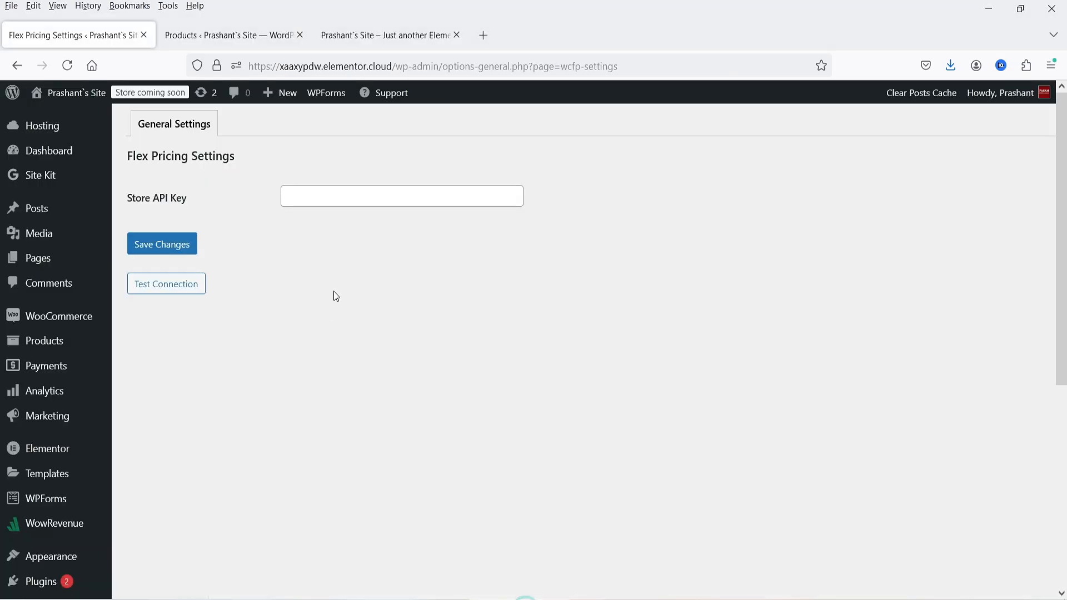
- Paste the store API key into the plugin settings in WordPress, save the changes and test the connection
left_click(329, 194)
key("ctrl+v")
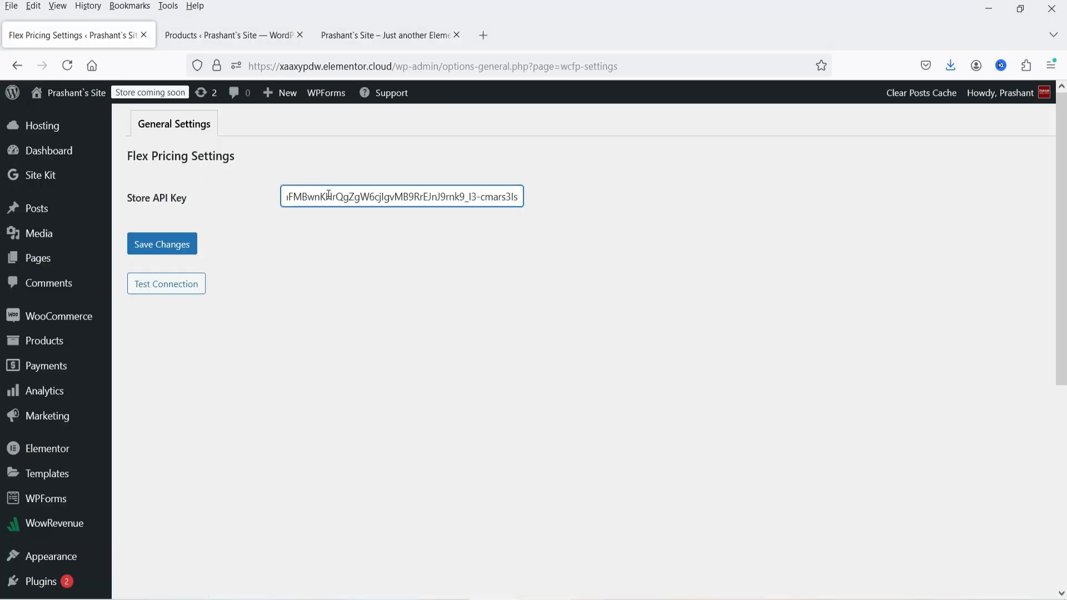
left_click(162, 244)
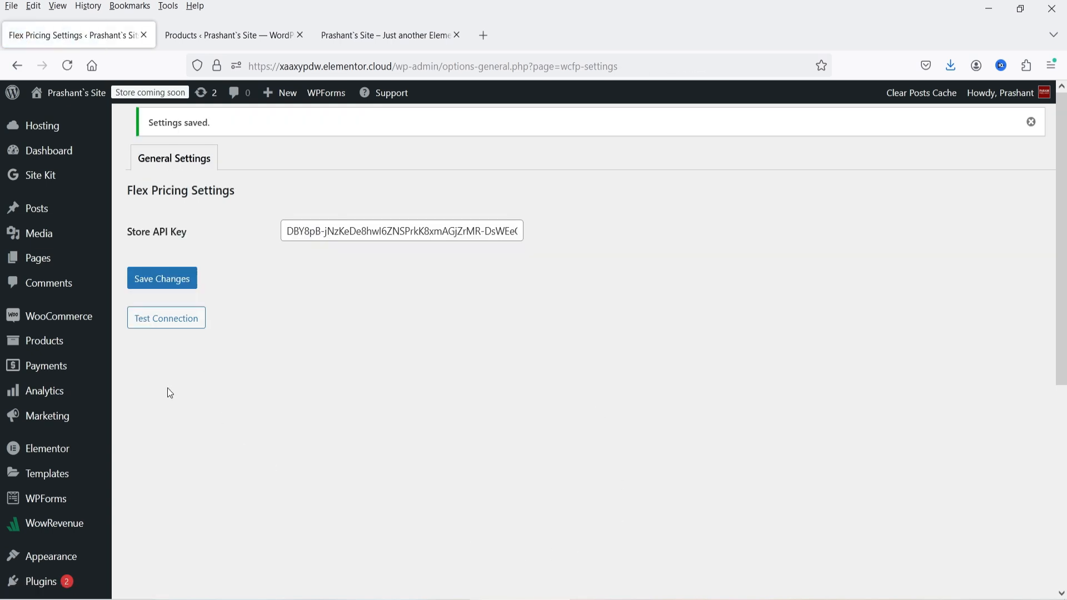
left_click(185, 322)
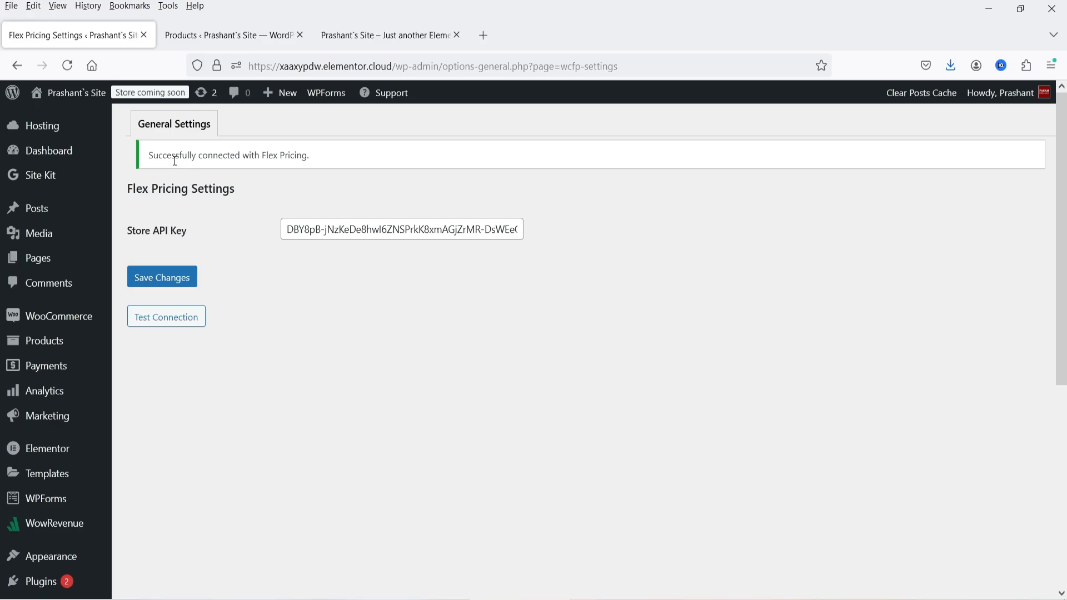
- Return to Flex Pricing, read the final connection instruction and view the store's product list
key("alt+Tab")
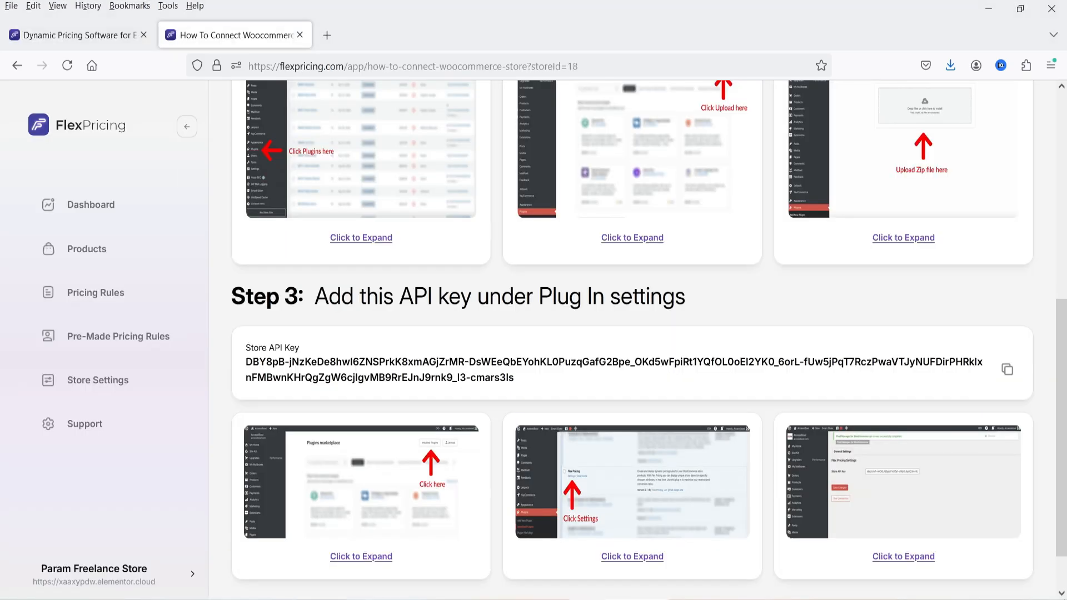
scroll(687, 343, "down", 1)
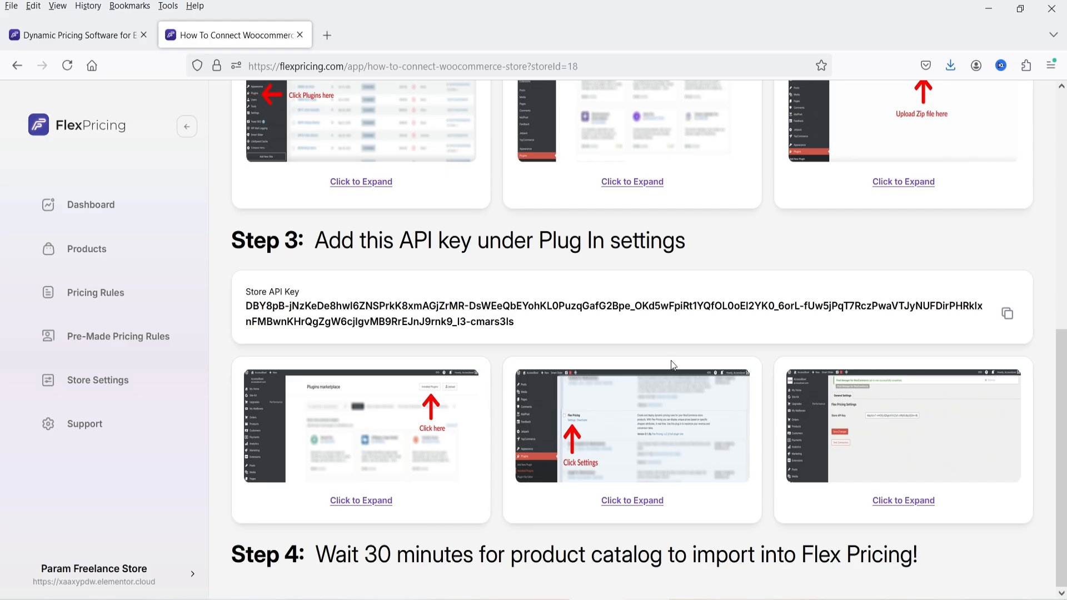
left_click(89, 249)
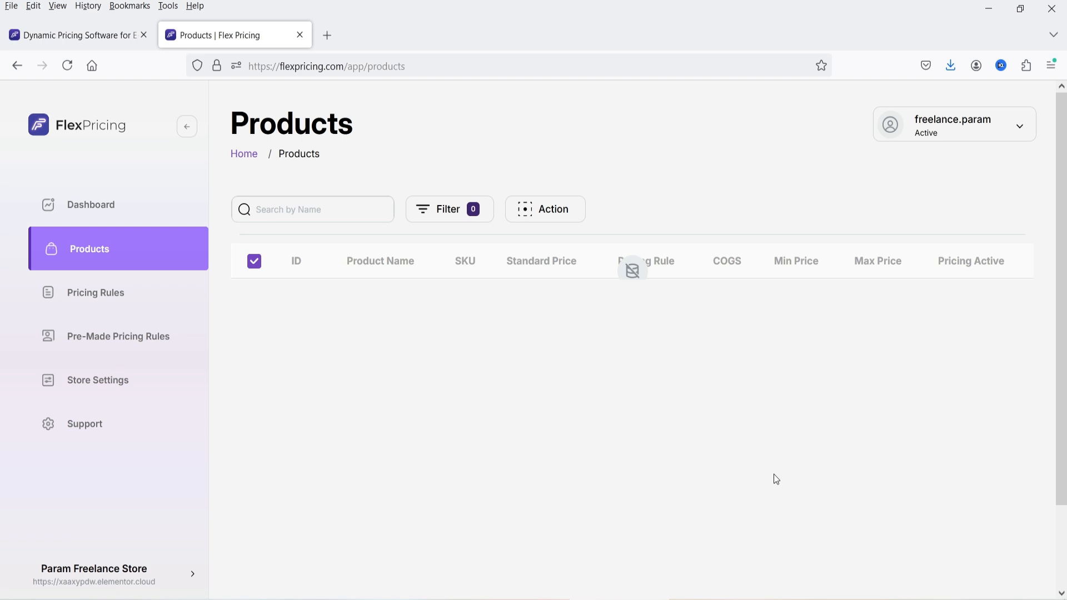
- Create a pricing rule named "Iphone User" with the description "Increase price for iPhone user"
left_click(91, 296)
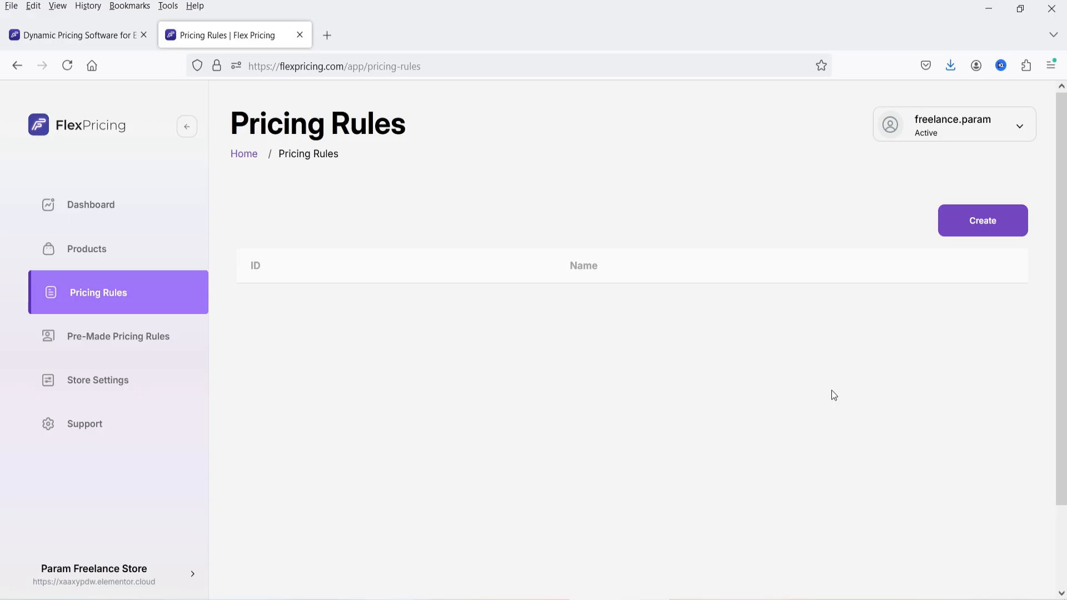
left_click(977, 223)
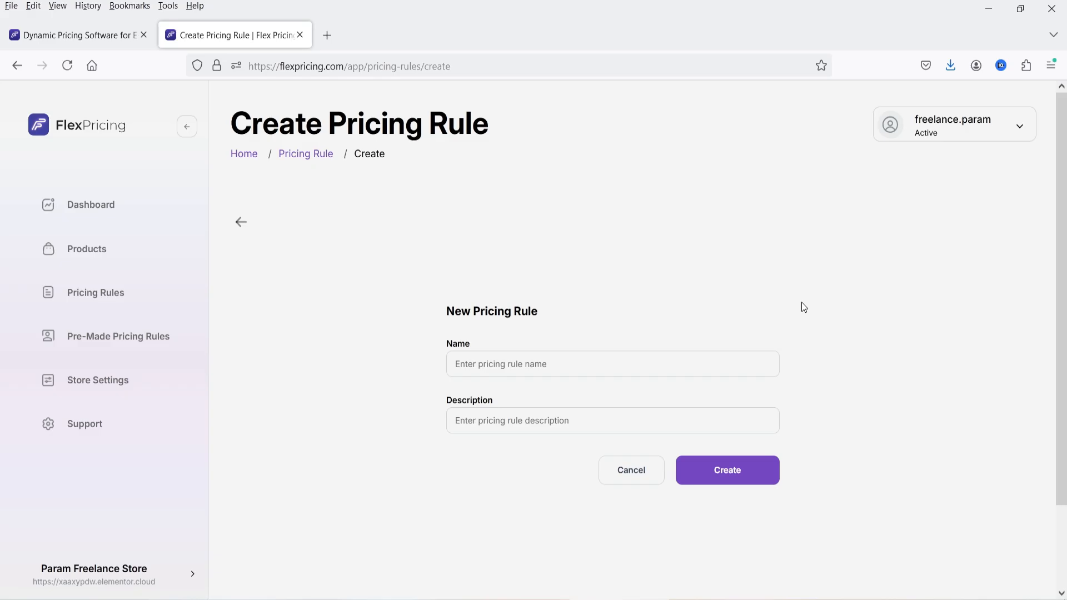
left_click(583, 368)
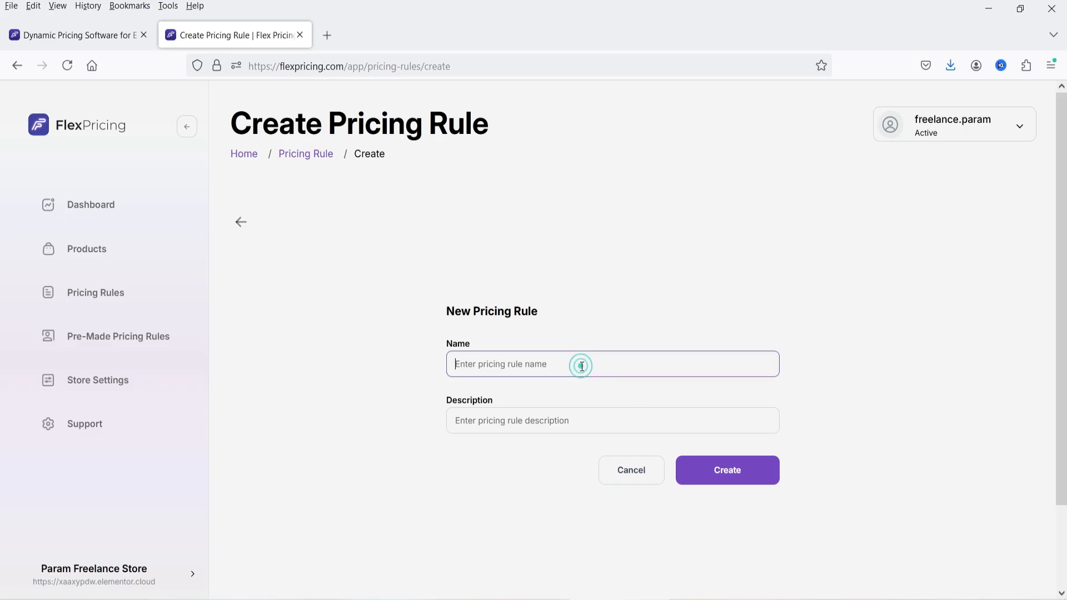
type("Iphone User")
left_click(519, 424)
type("Increase")
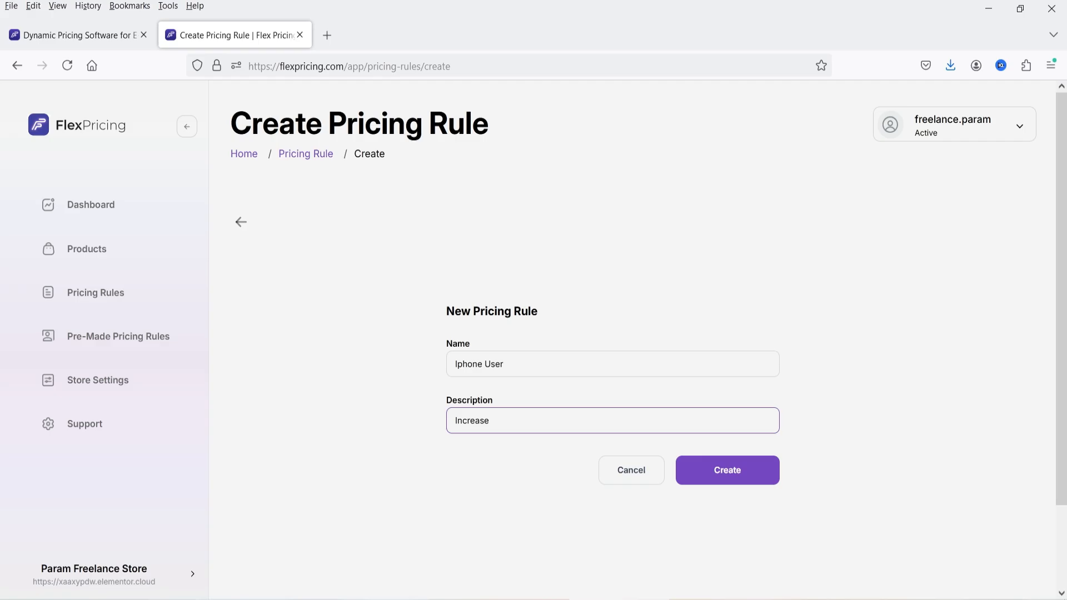
type(" price for iPhone user")
left_click(731, 477)
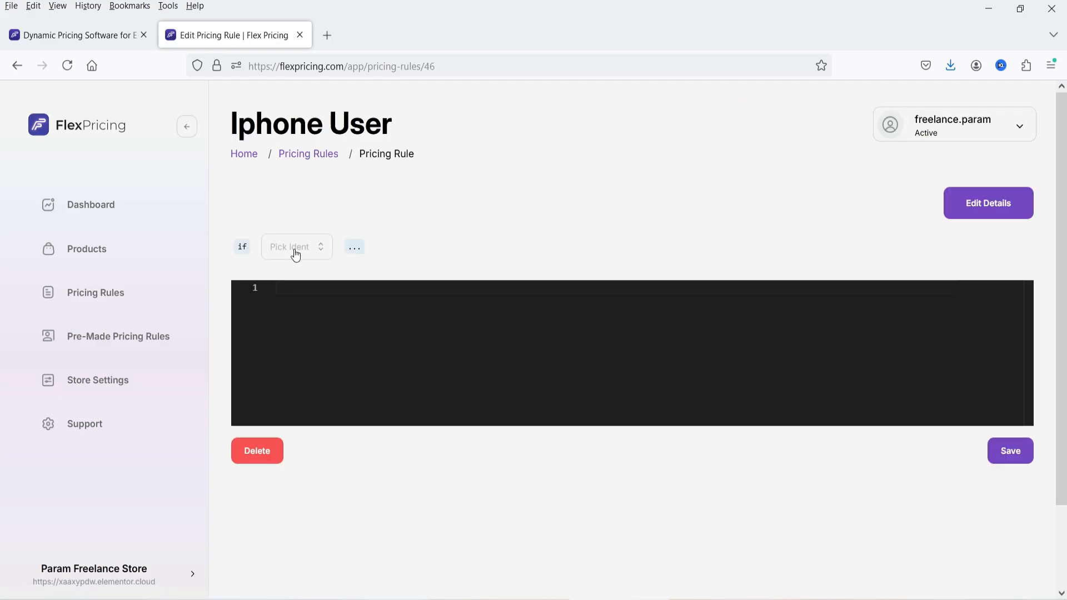
- Set the rule's condition to the user's operating system being one of iOS and macOS, without Android
left_click(303, 248)
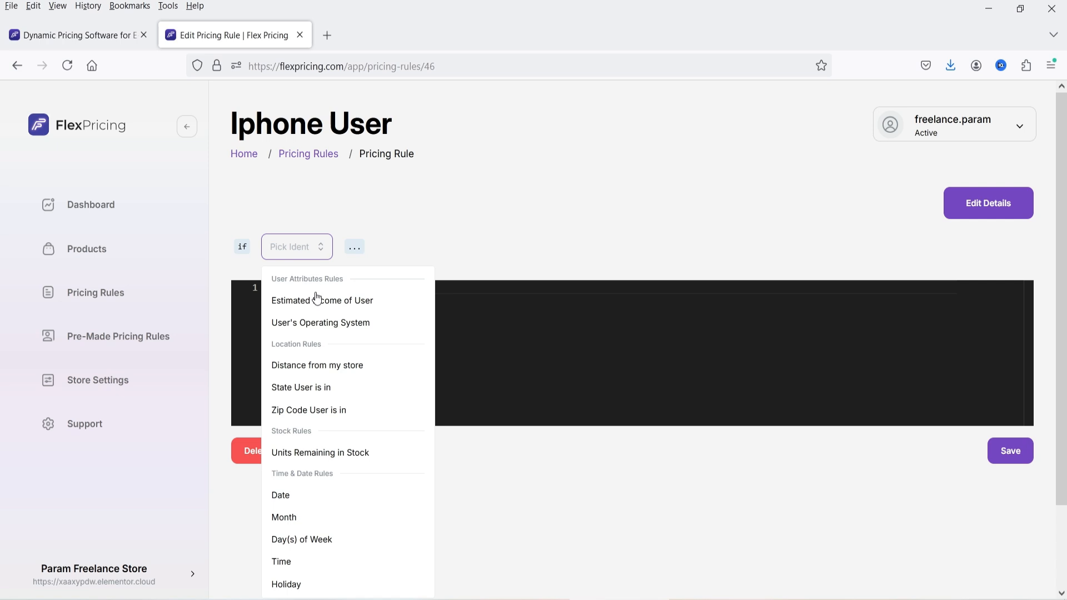
left_click(328, 322)
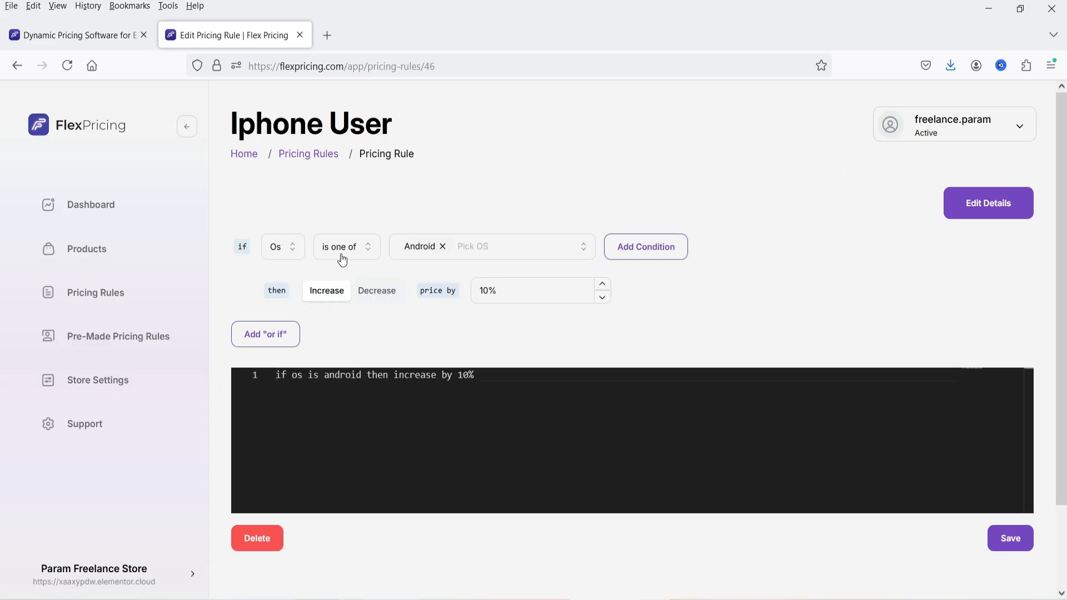
left_click(464, 251)
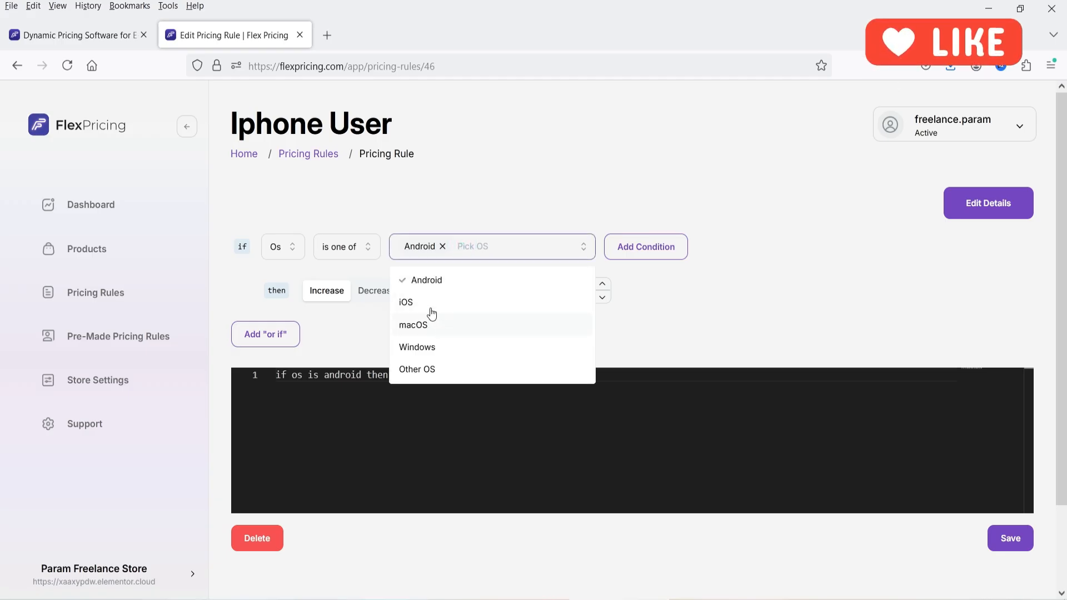
left_click(410, 302)
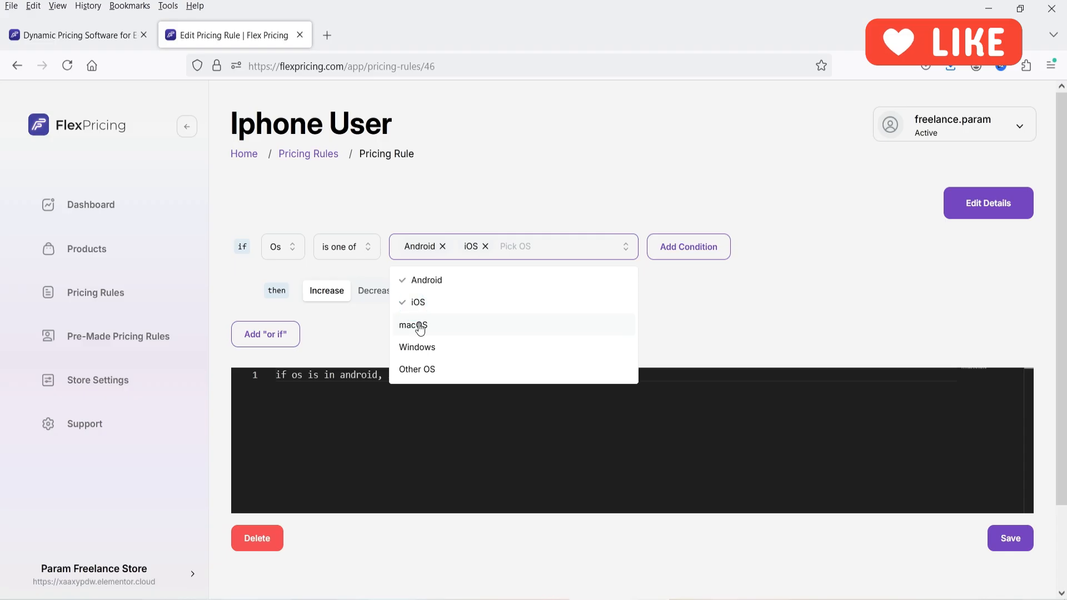
left_click(420, 326)
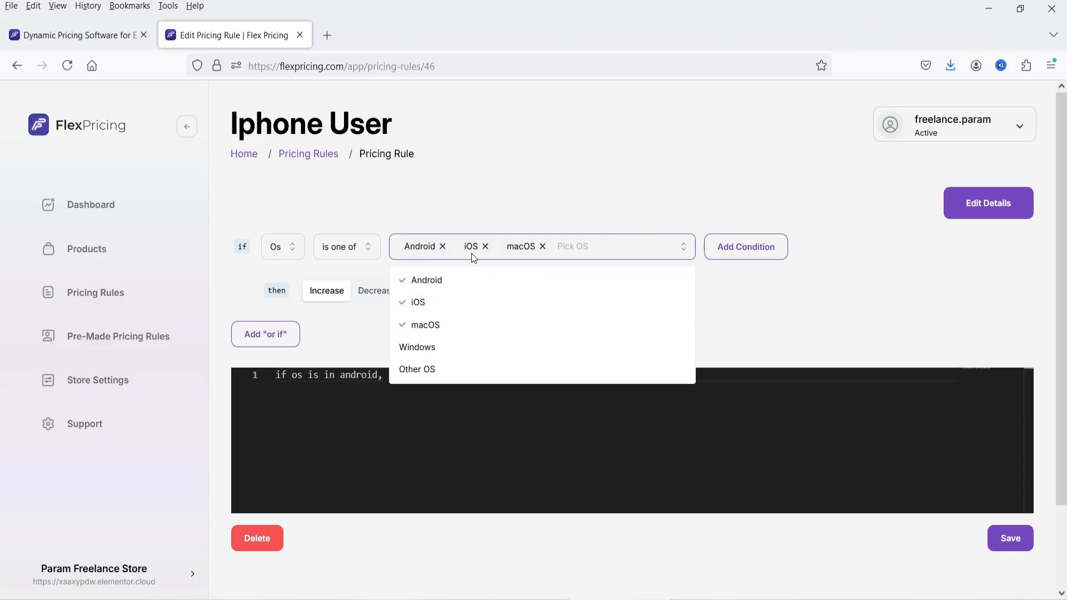
left_click(442, 246)
left_click(591, 192)
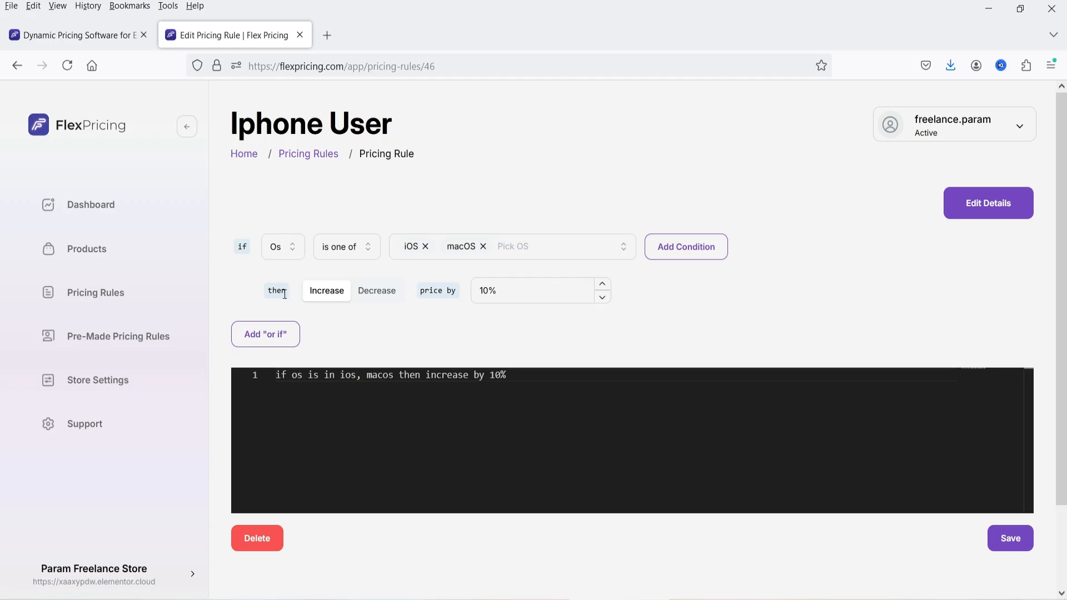
- Set the price increase for the iOS and macOS condition to 5%
double_click(489, 291)
double_click(487, 291)
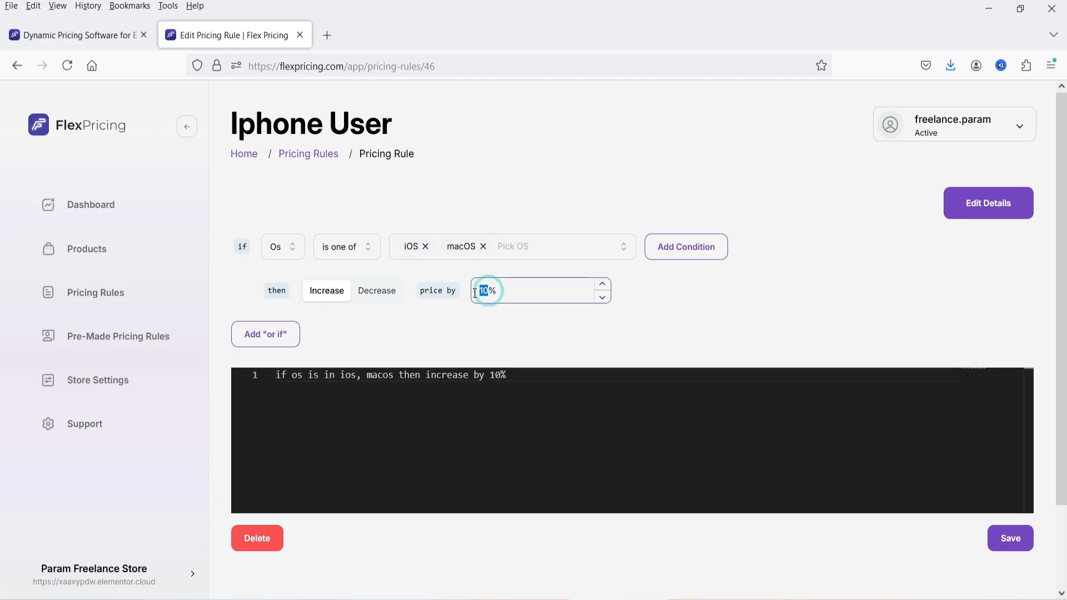
type("5")
left_click(729, 300)
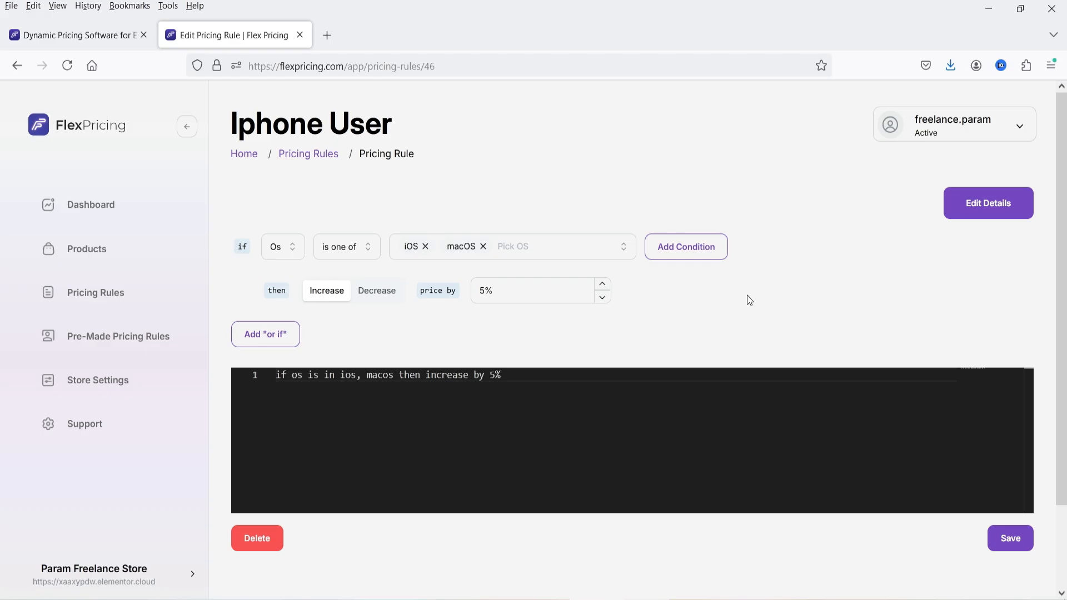
- Add an "or if" branch with Android as its only operating system and set its price change to Decrease
left_click(262, 340)
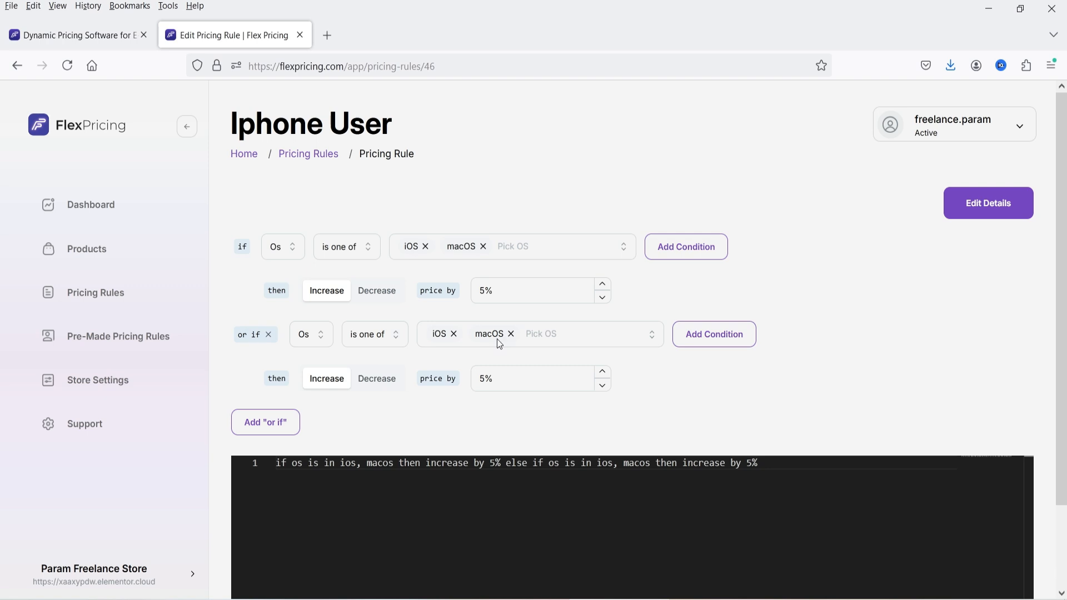
left_click(454, 334)
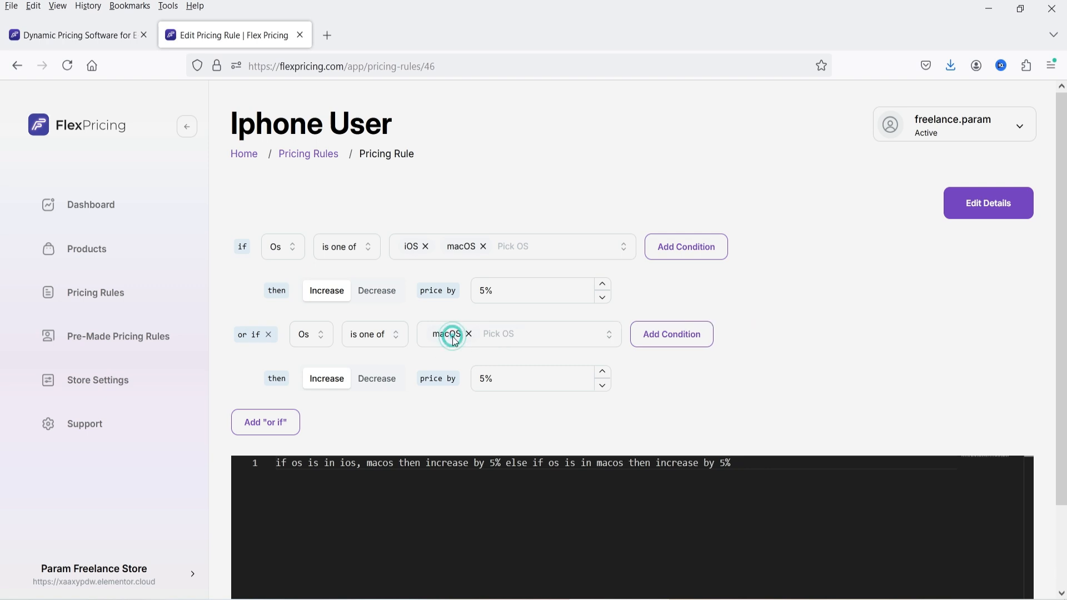
left_click(487, 340)
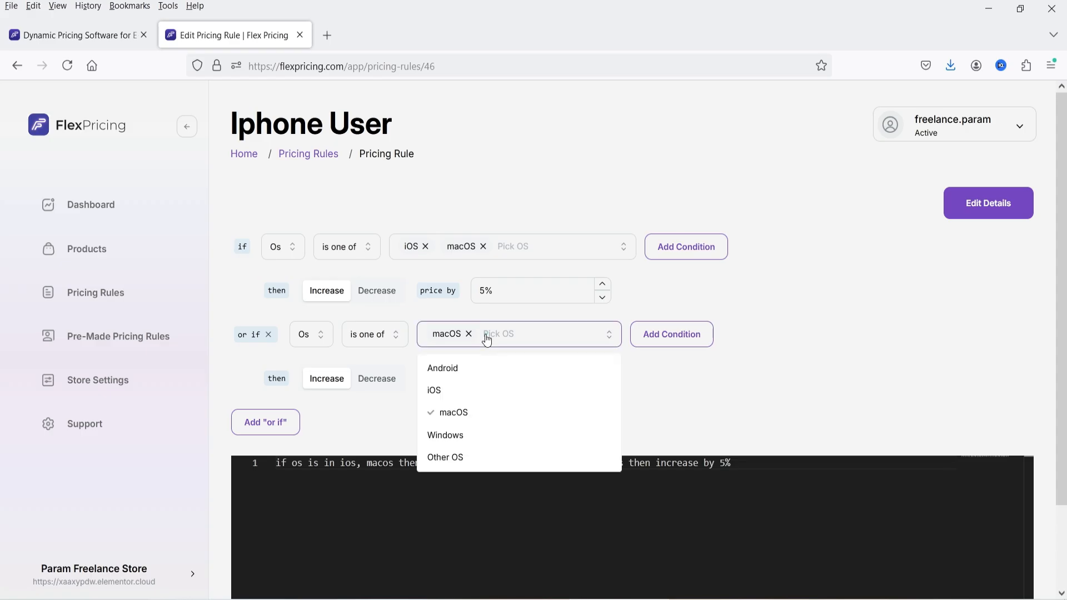
left_click(464, 368)
left_click(469, 335)
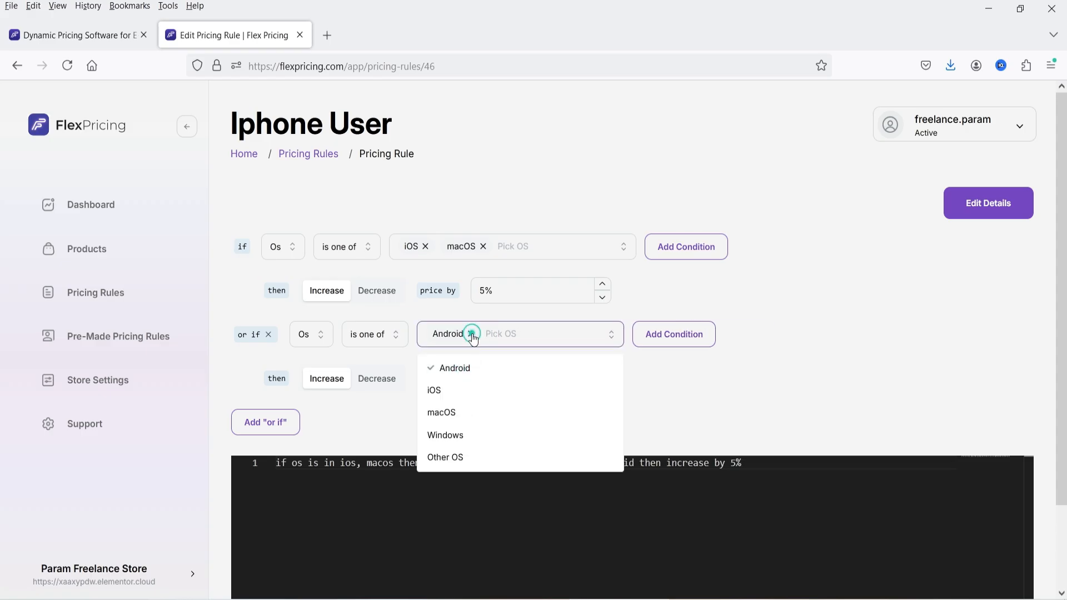
left_click(858, 325)
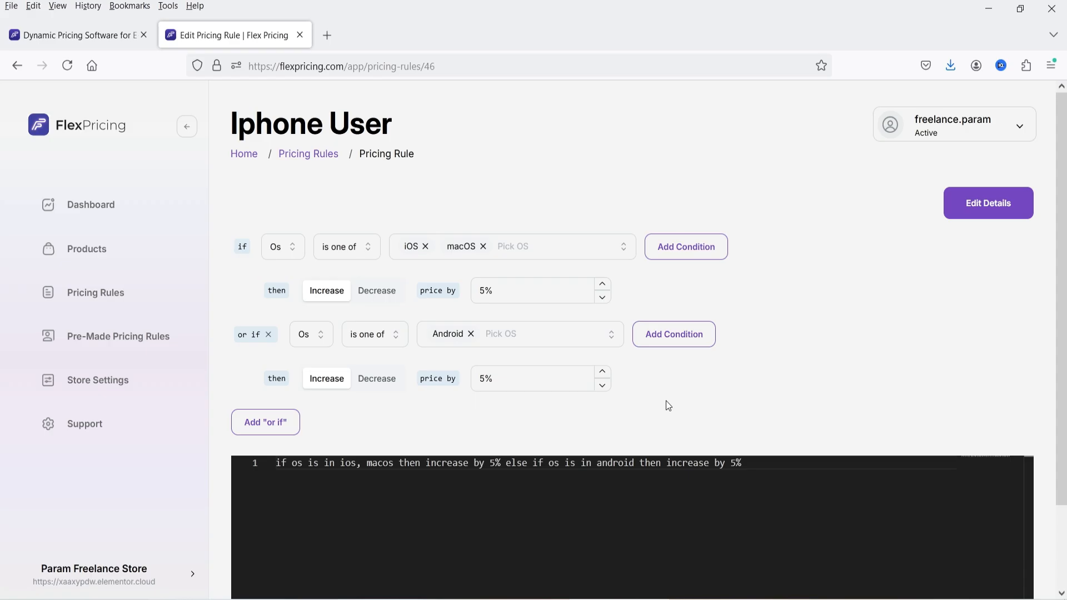
left_click(375, 387)
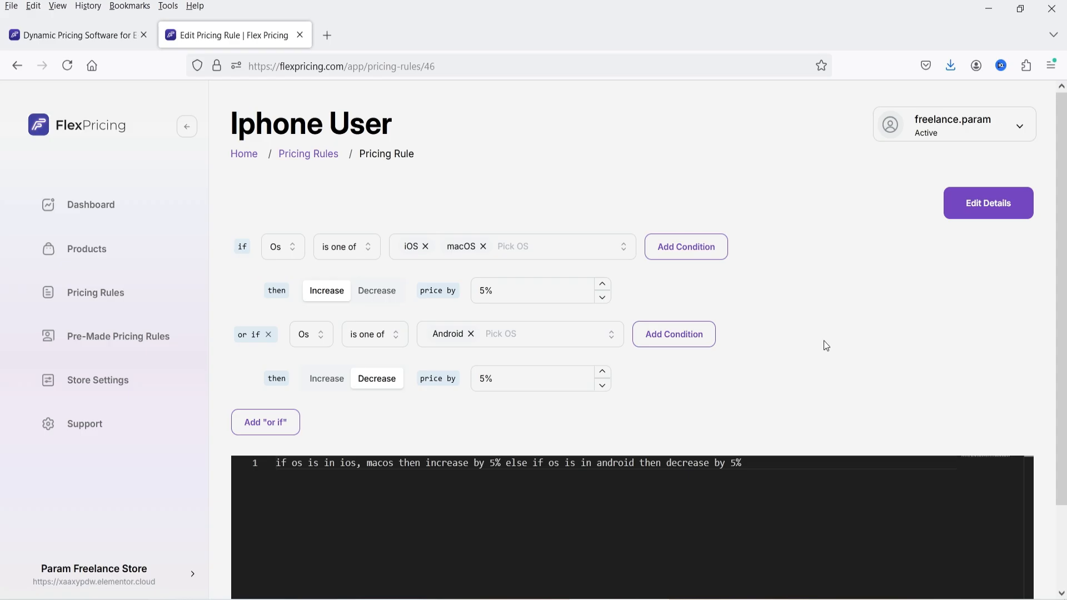
- Save the Iphone User pricing rule and confirm the save
scroll(828, 295, "down", 3)
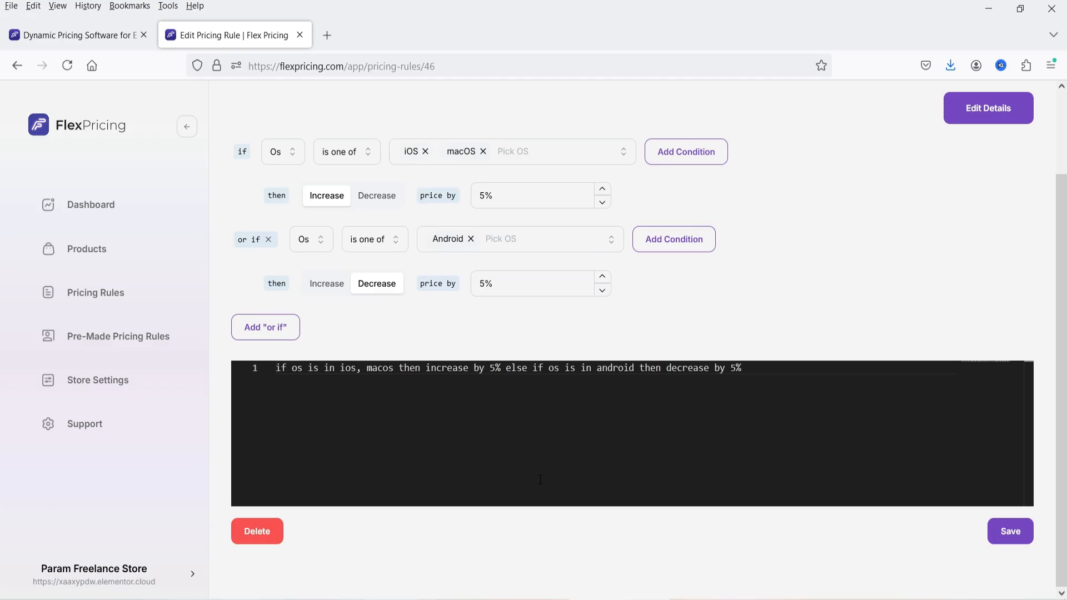
left_click(1011, 532)
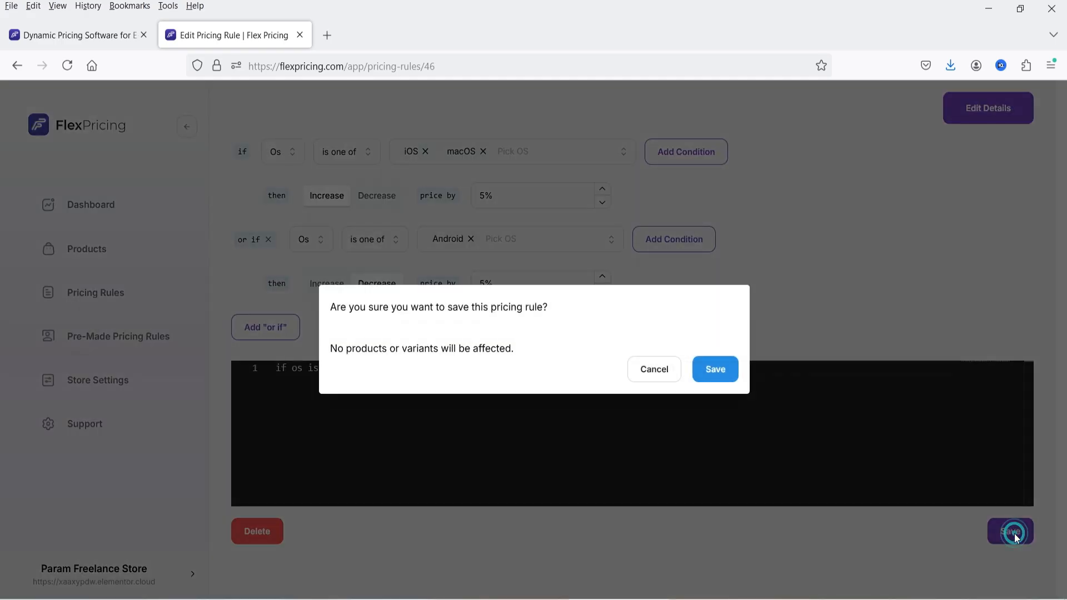
left_click(712, 369)
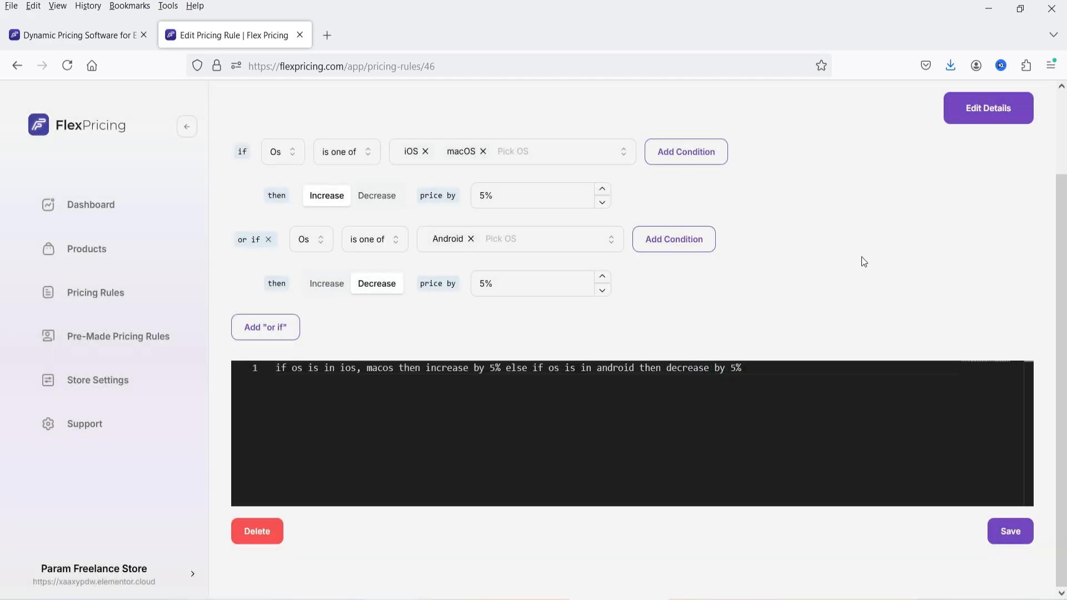
- Create a new pricing rule named "State wise pricing" with the description "increase price for New York State"
left_click(112, 294)
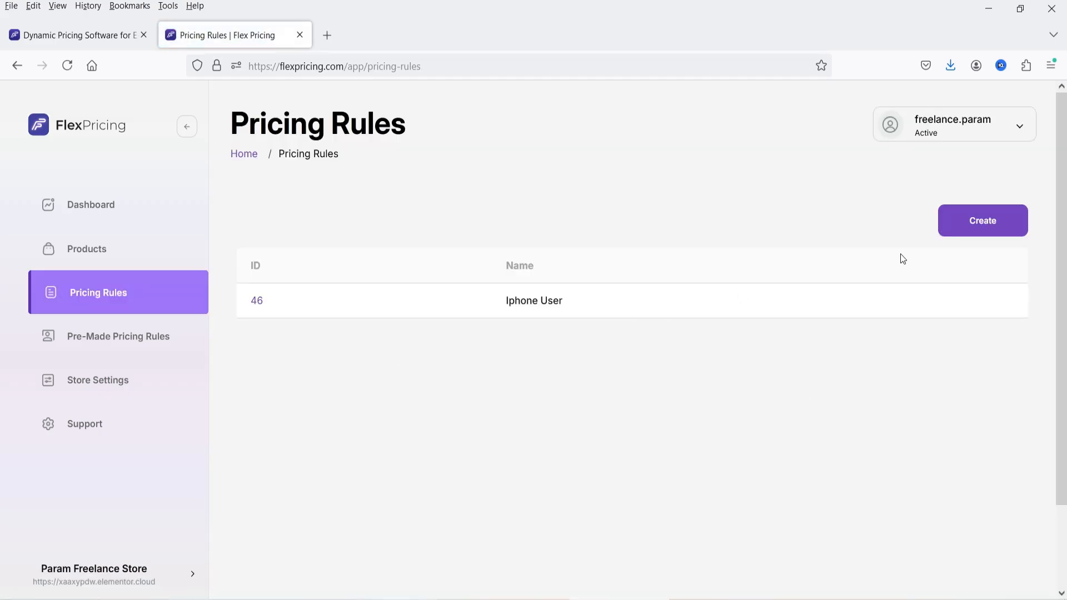
left_click(987, 225)
left_click(514, 362)
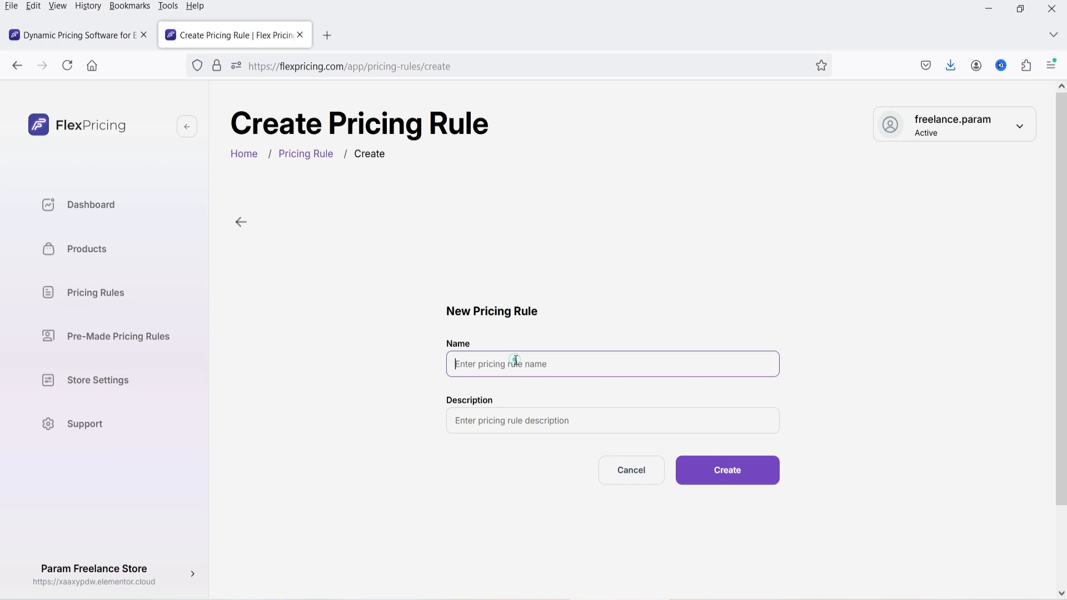
type("State wise pricing")
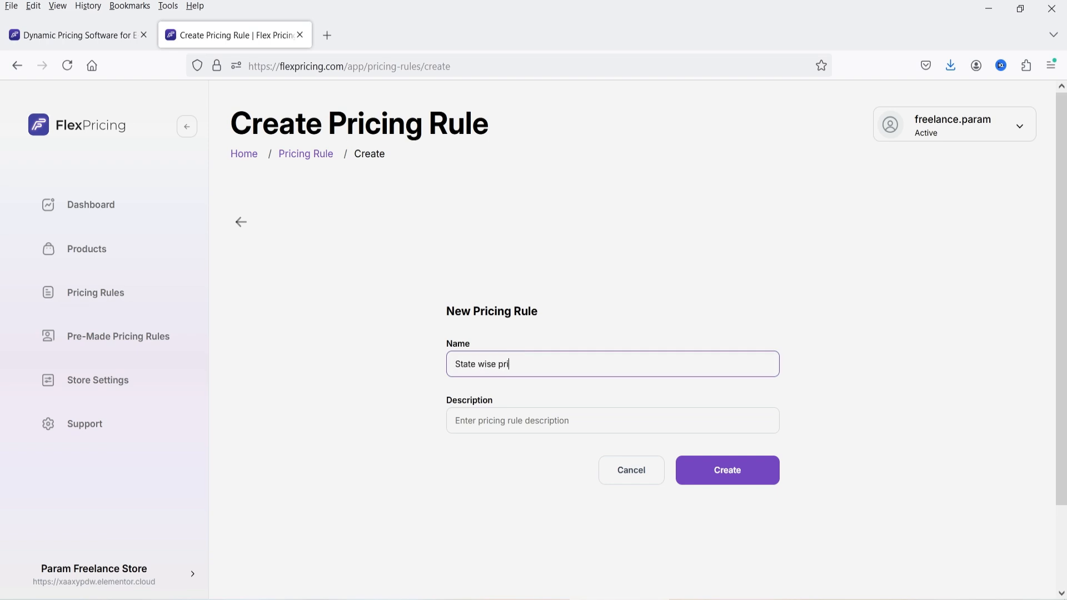
left_click(453, 416)
type("increase pr")
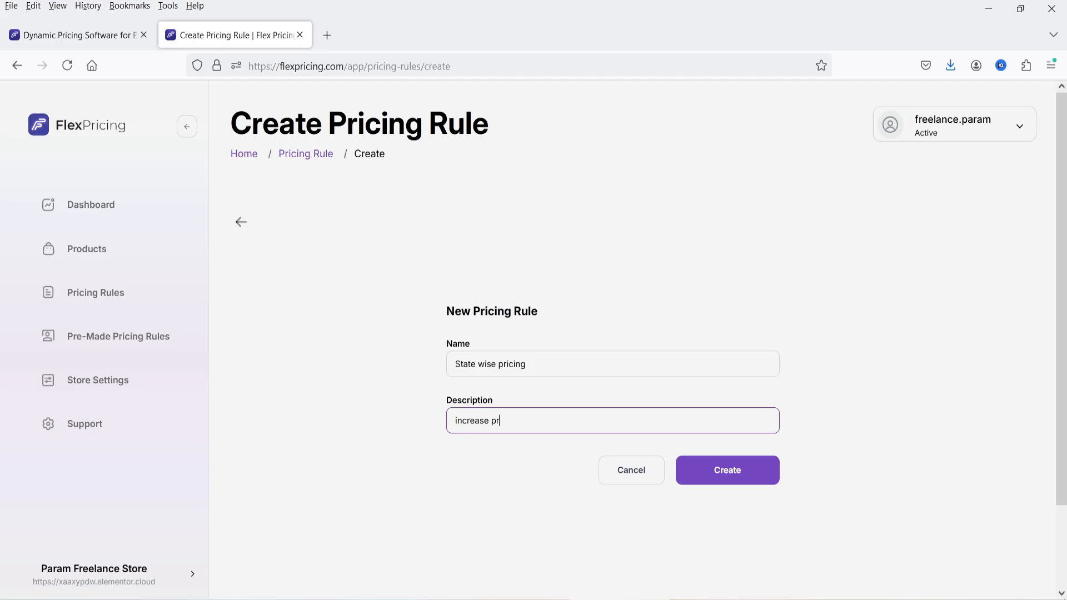
type("ice for New York State")
left_click(722, 473)
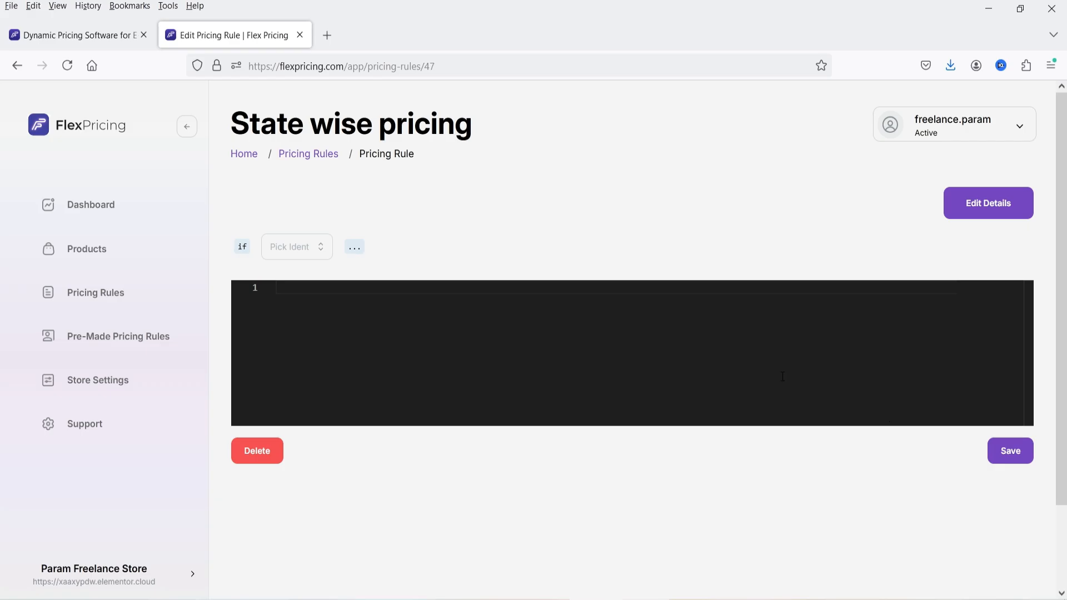
- Set the rule's first condition to the user's state being one of New York
left_click(304, 253)
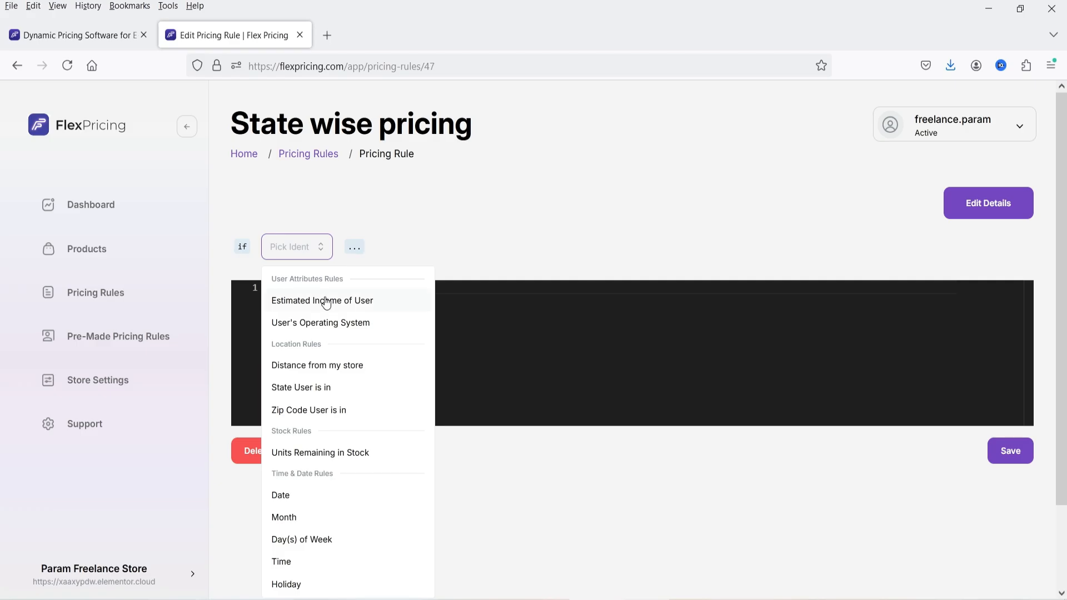
left_click(333, 391)
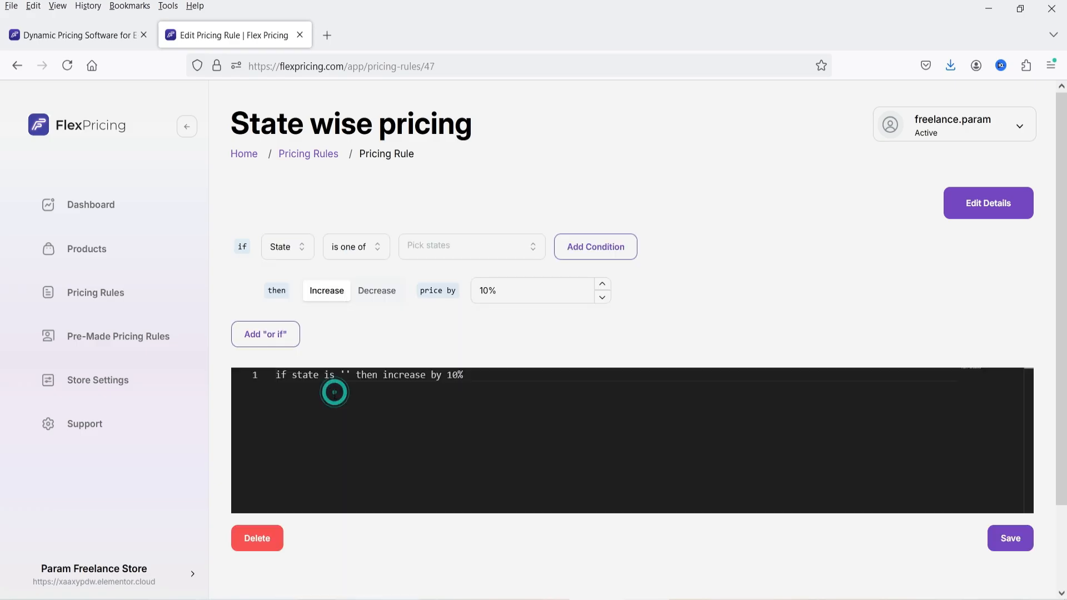
left_click(431, 251)
left_click(448, 245)
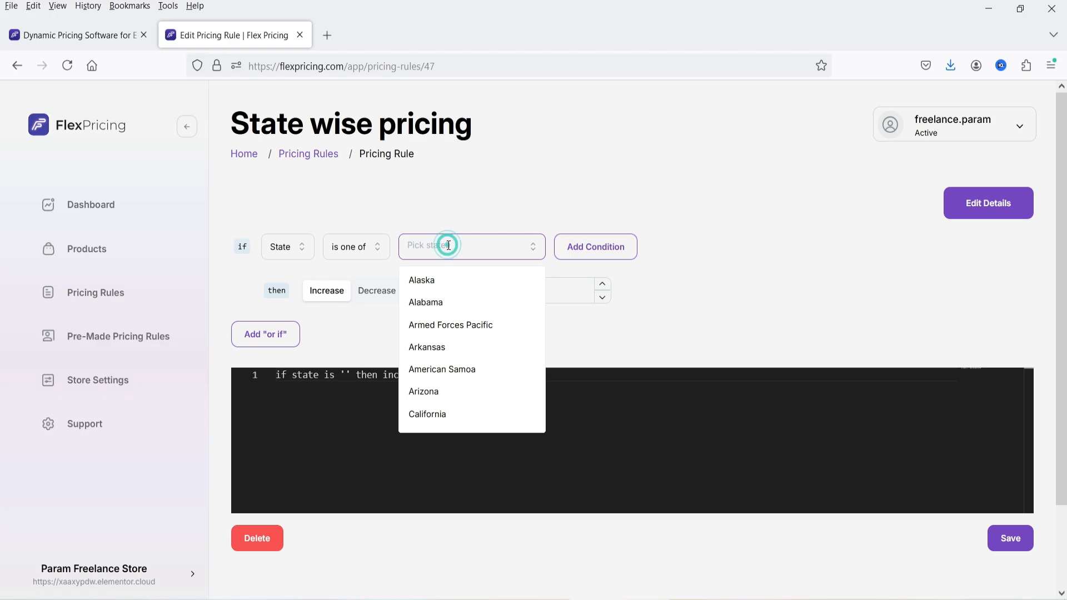
type("new")
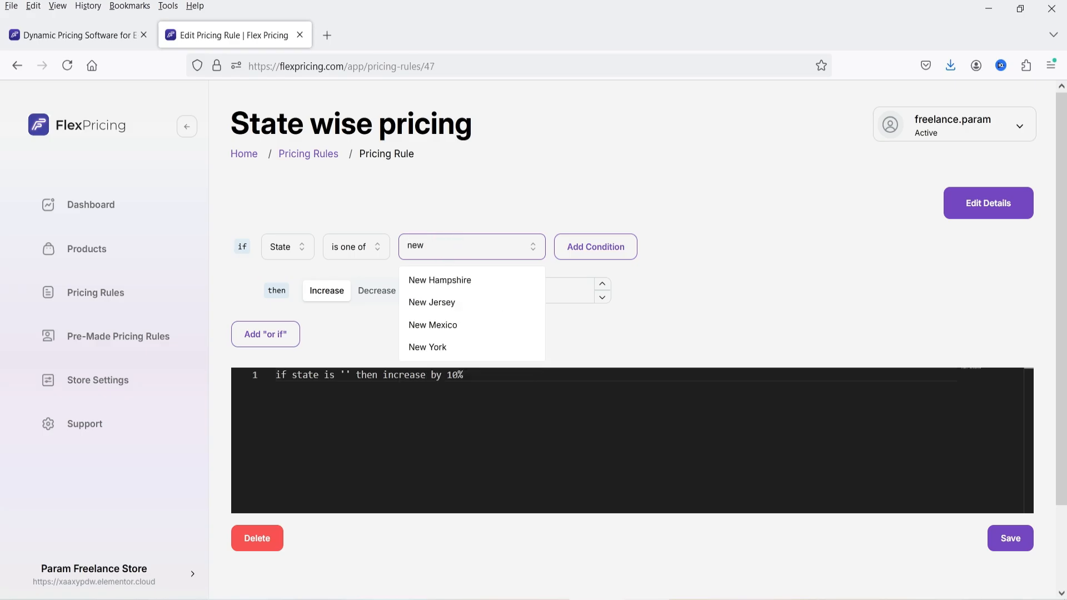
left_click(442, 347)
left_click(775, 253)
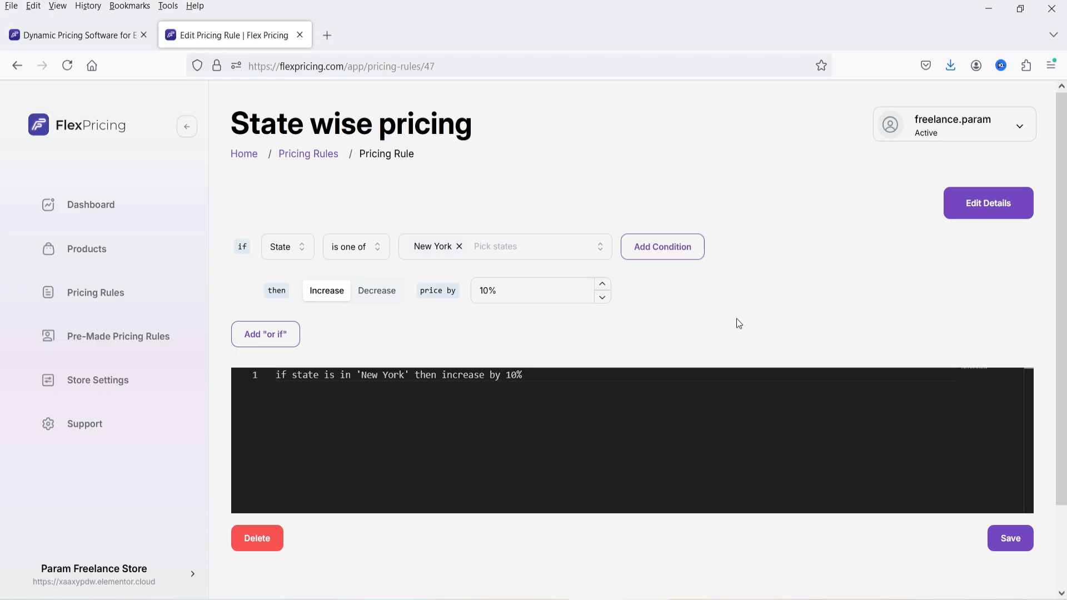
- Add an "or if" branch for states that are not one of New York and set its price change to Decrease
left_click(265, 338)
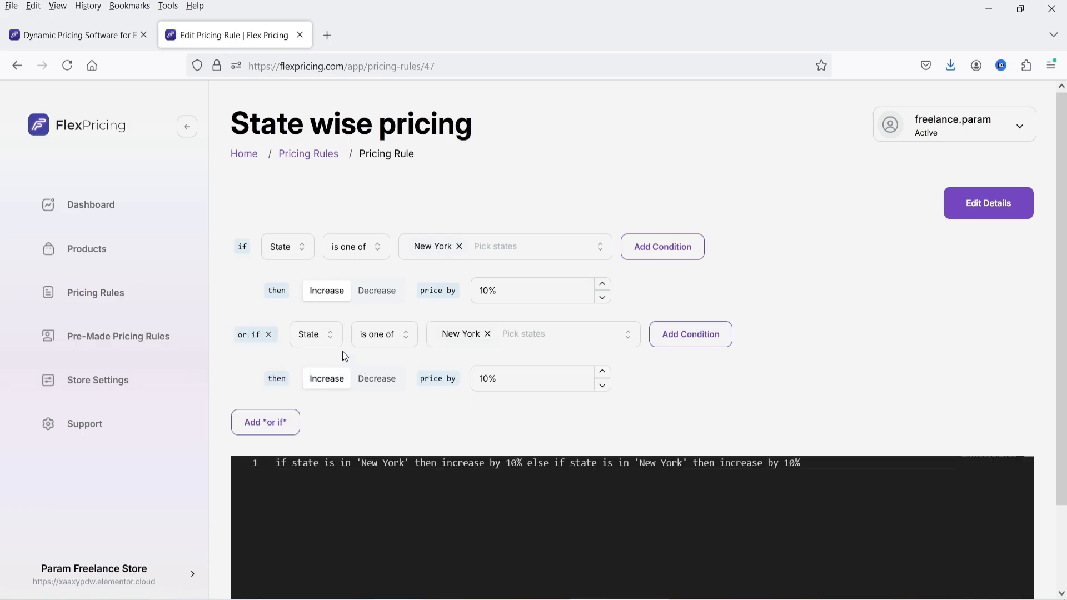
left_click(390, 335)
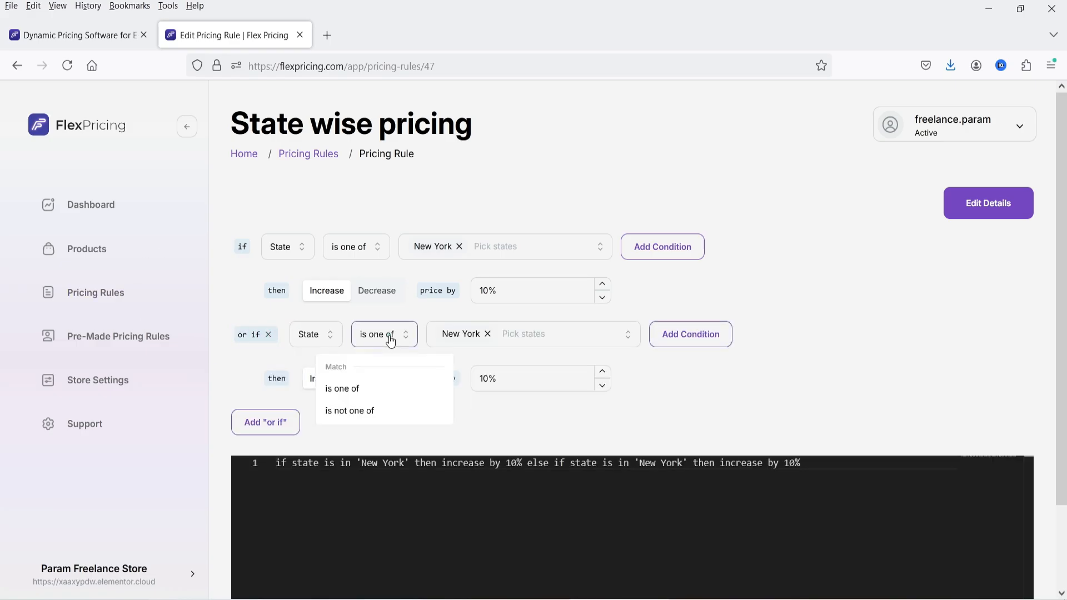
left_click(376, 409)
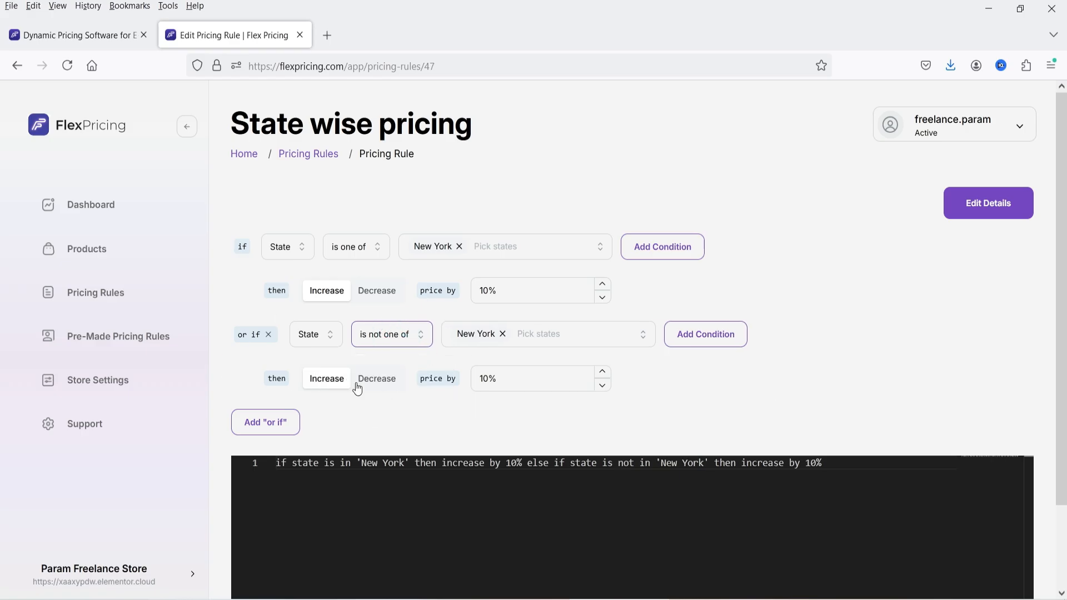
left_click(376, 380)
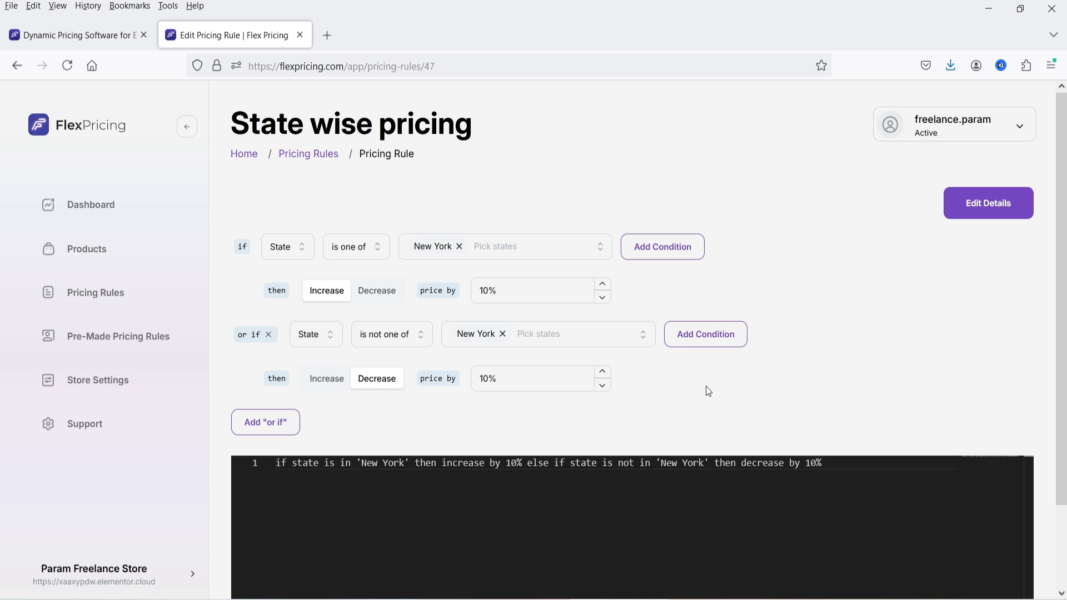
- Save the State wise pricing rule and confirm the save
scroll(708, 391, "down", 2)
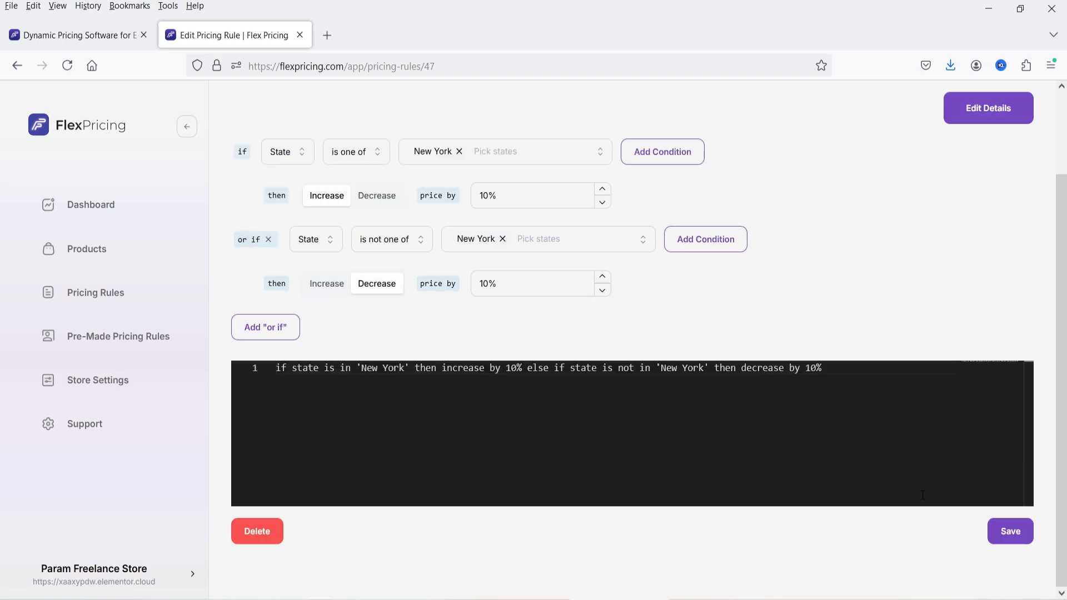
left_click(1013, 533)
left_click(713, 370)
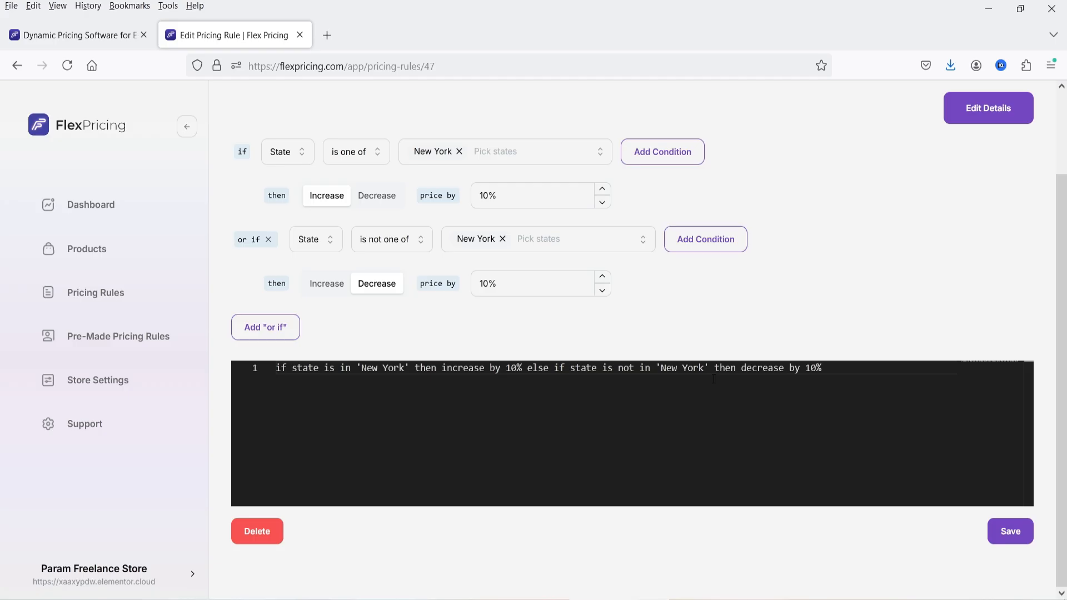
- Copy the pre-made Income Based Rule to the store and review its income conditions and price changes
left_click(105, 300)
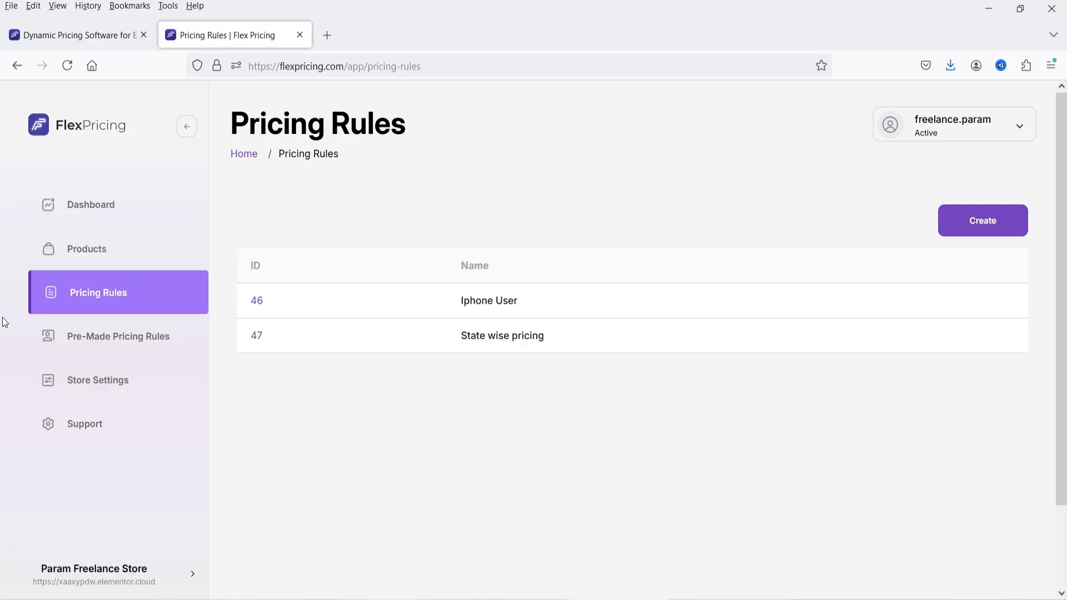
left_click(115, 343)
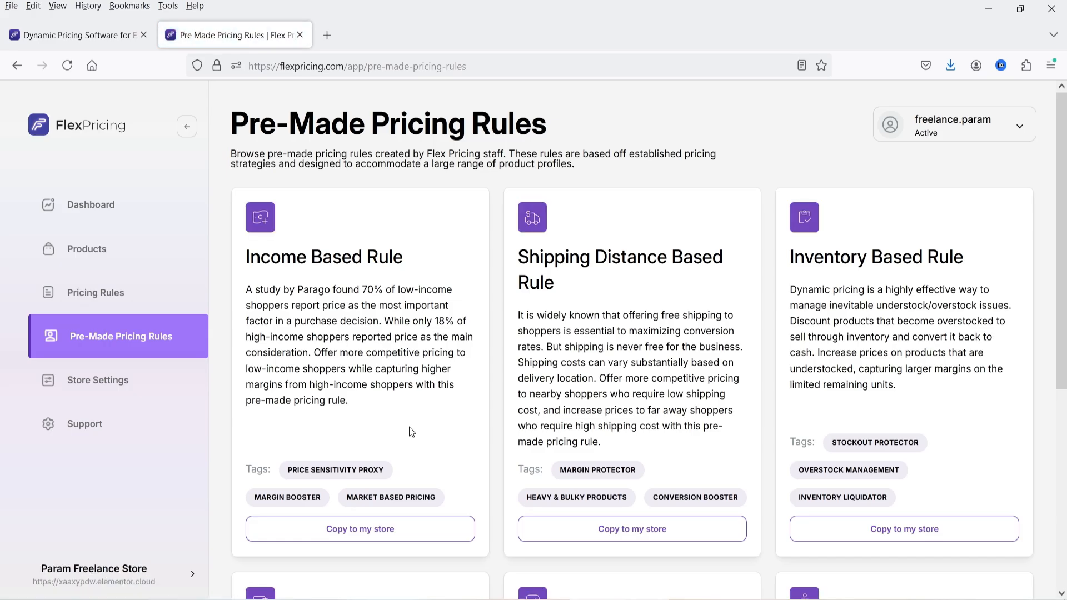
scroll(410, 427, "down", 2)
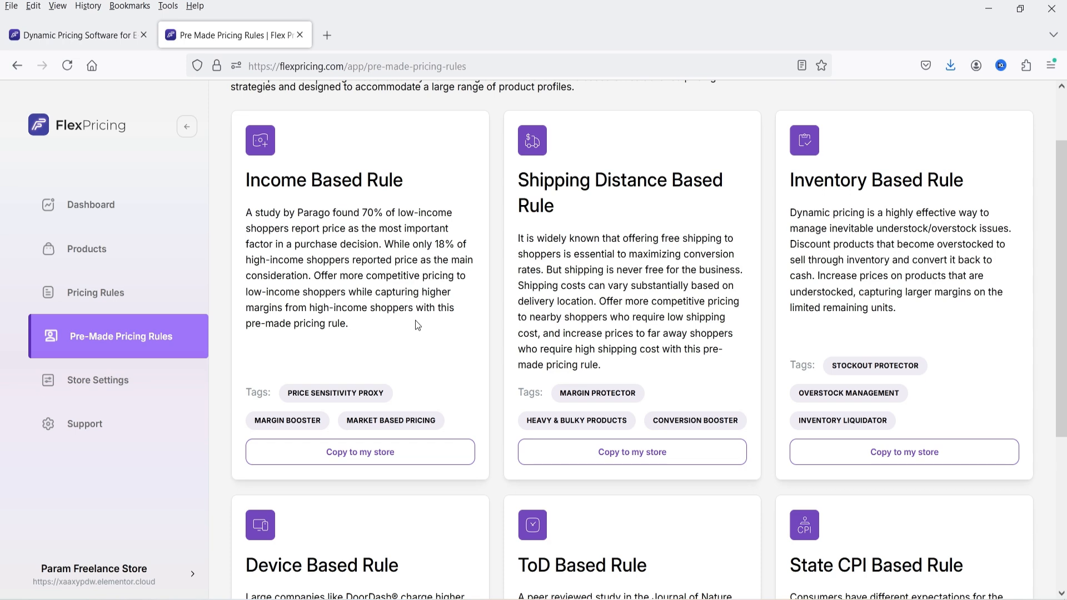
left_click(374, 461)
left_click(642, 189)
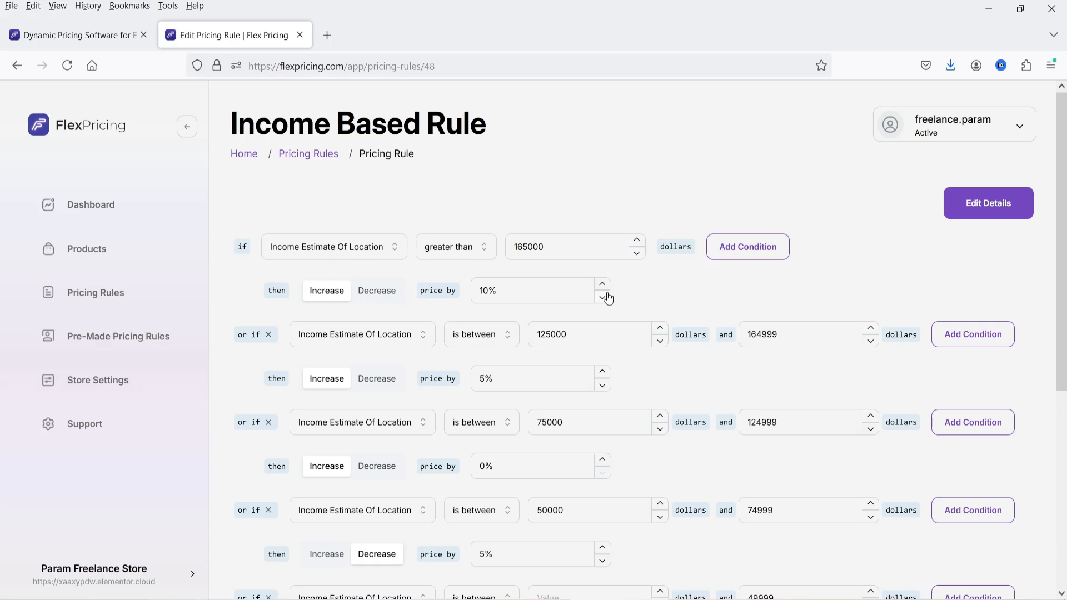
scroll(651, 222, "down", 2)
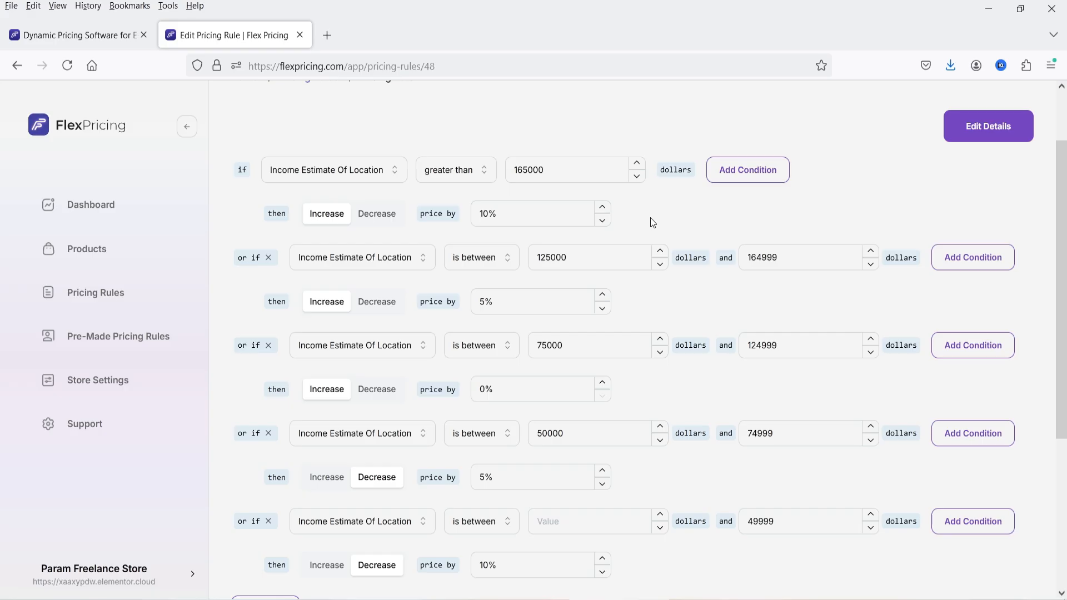
scroll(661, 285, "down", 2)
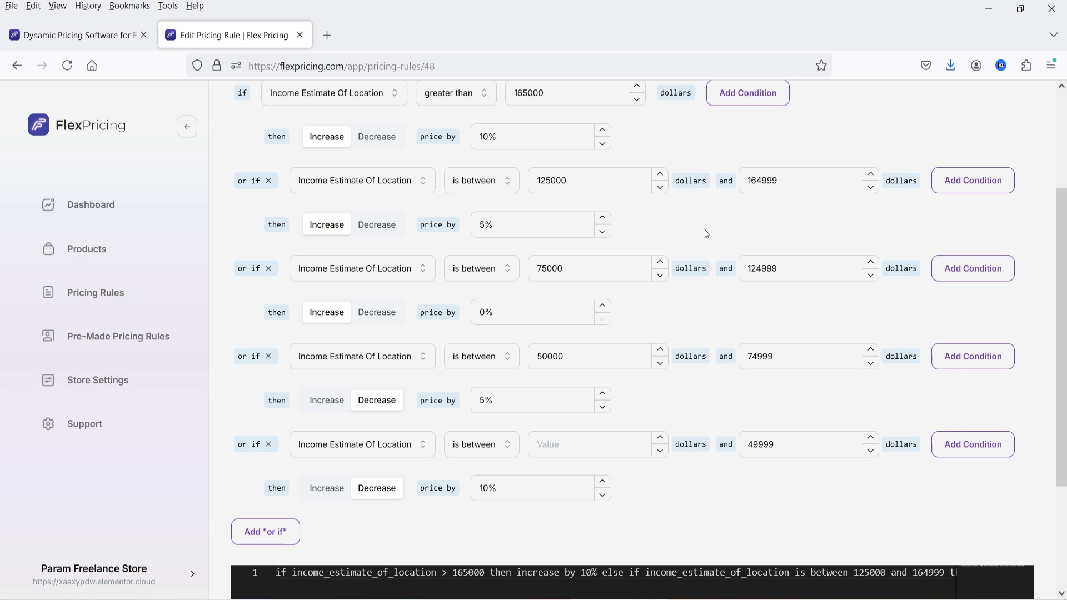
scroll(726, 223, "down", 4)
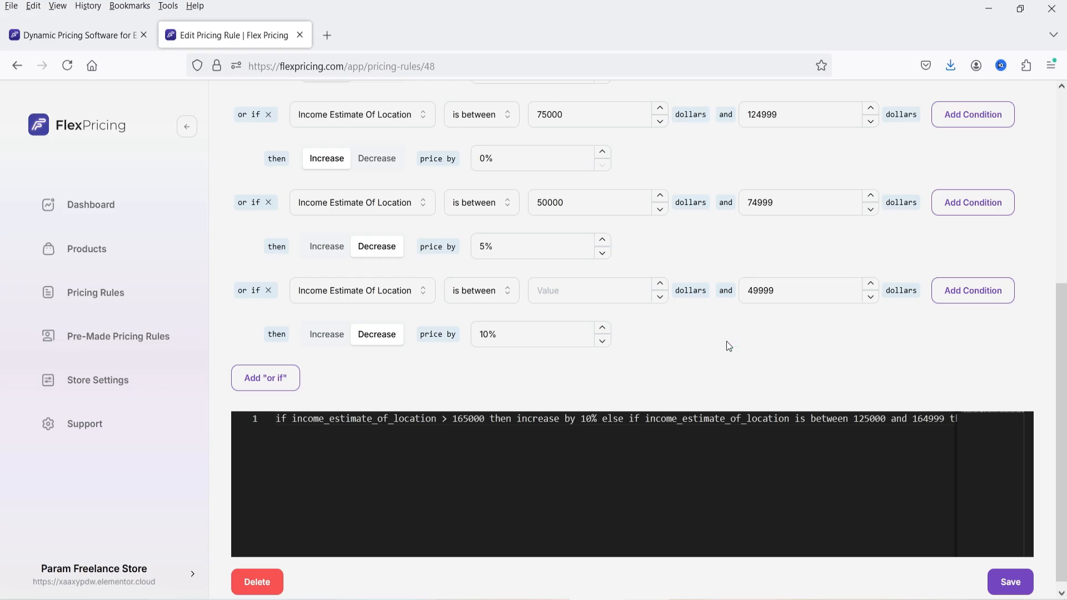
scroll(728, 343, "up", 5)
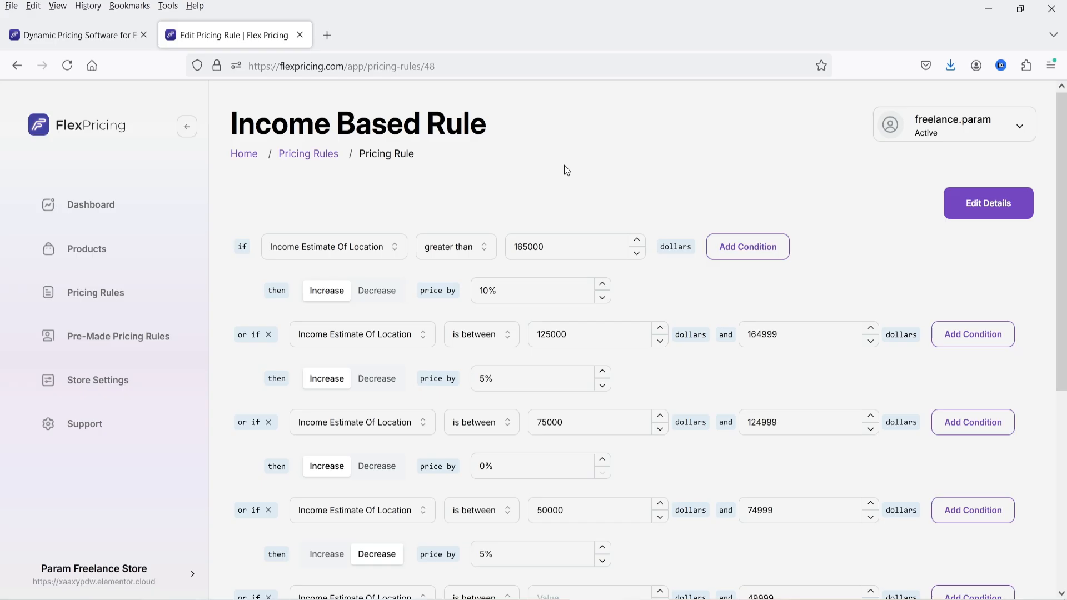
scroll(570, 180, "down", 5)
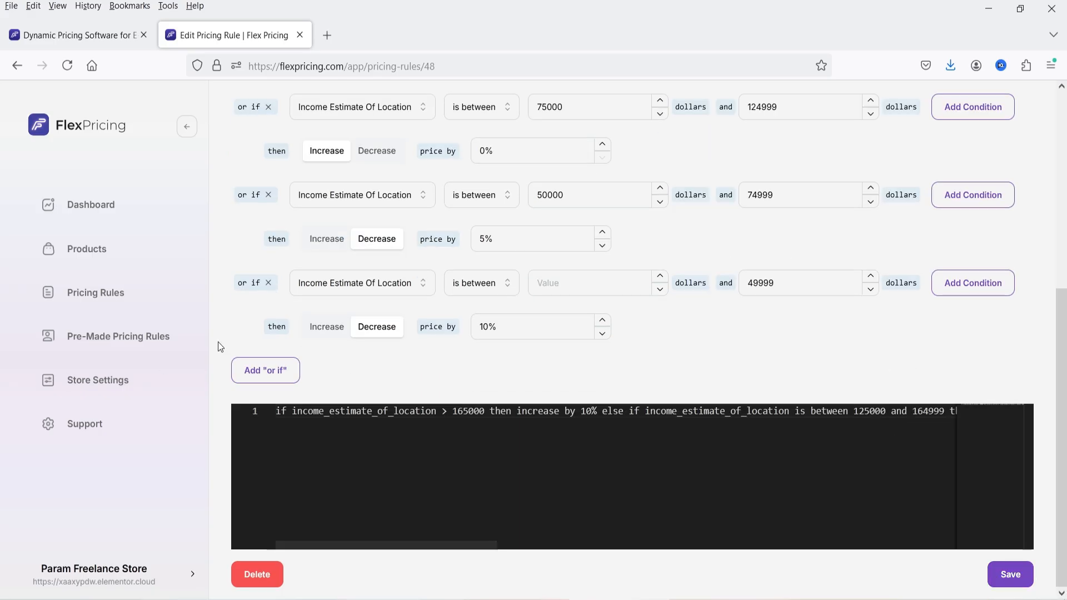
- Copy the pre-made Shipping Distance Based Rule to the store and review its distance conditions and price changes
left_click(125, 340)
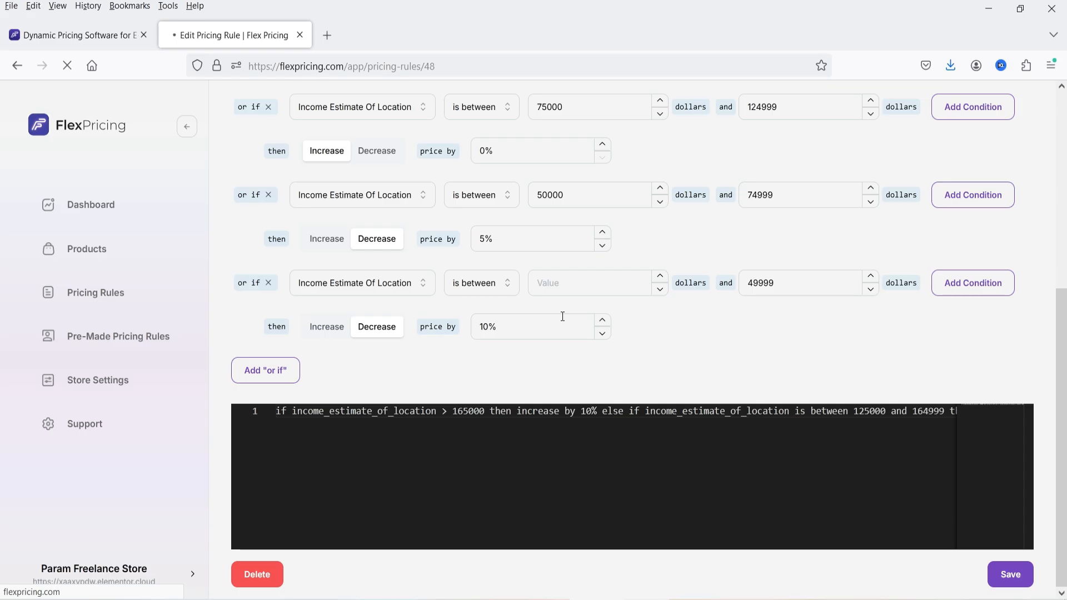
scroll(606, 224, "down", 3)
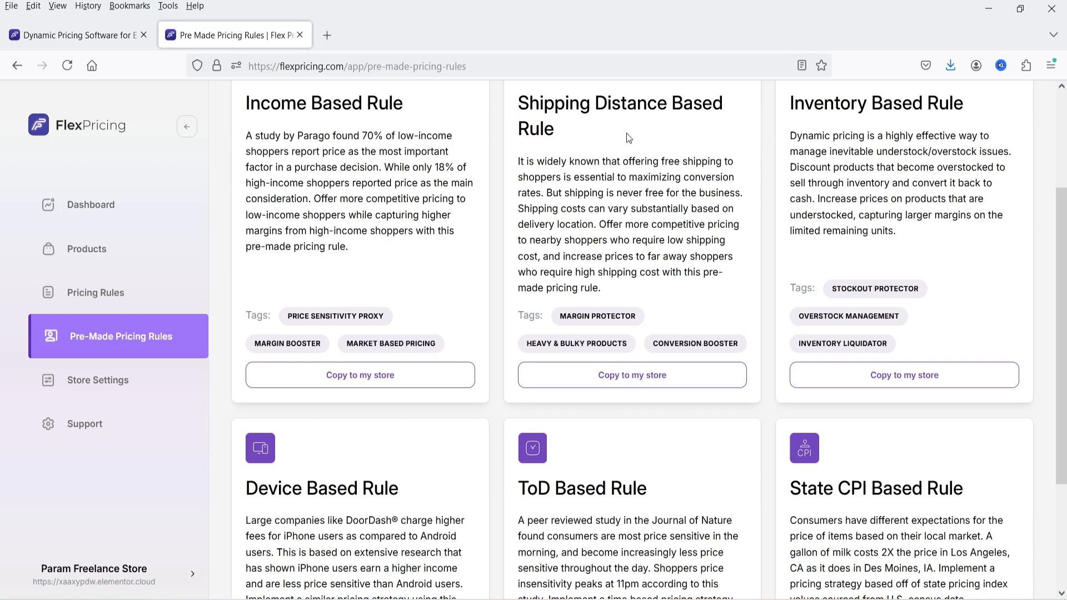
left_click(648, 378)
left_click(648, 183)
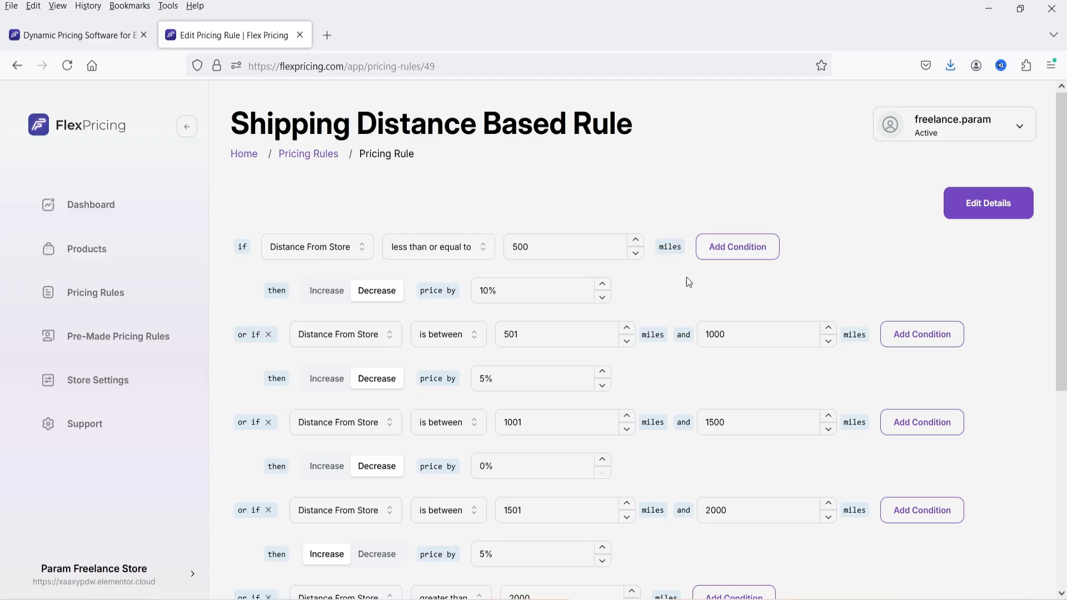
scroll(639, 256, "down", 3)
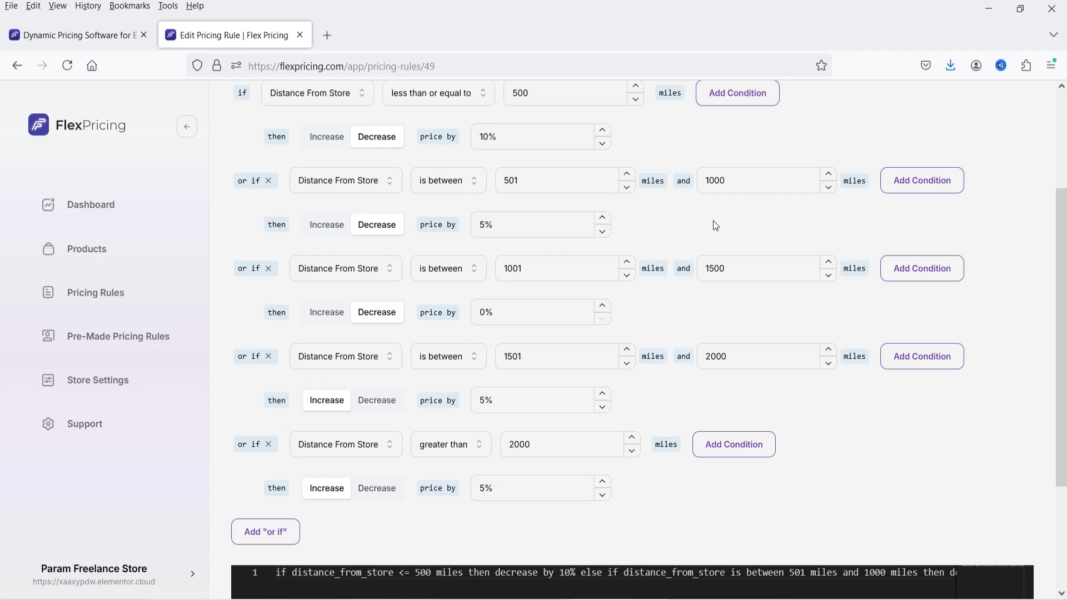
scroll(716, 225, "down", 2)
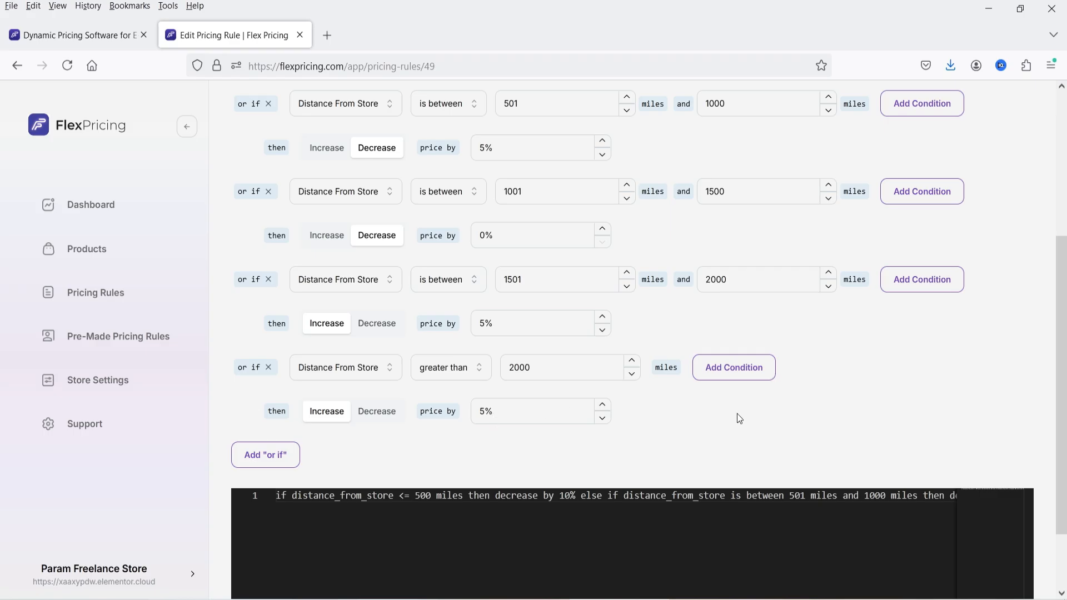
scroll(775, 355, "up", 5)
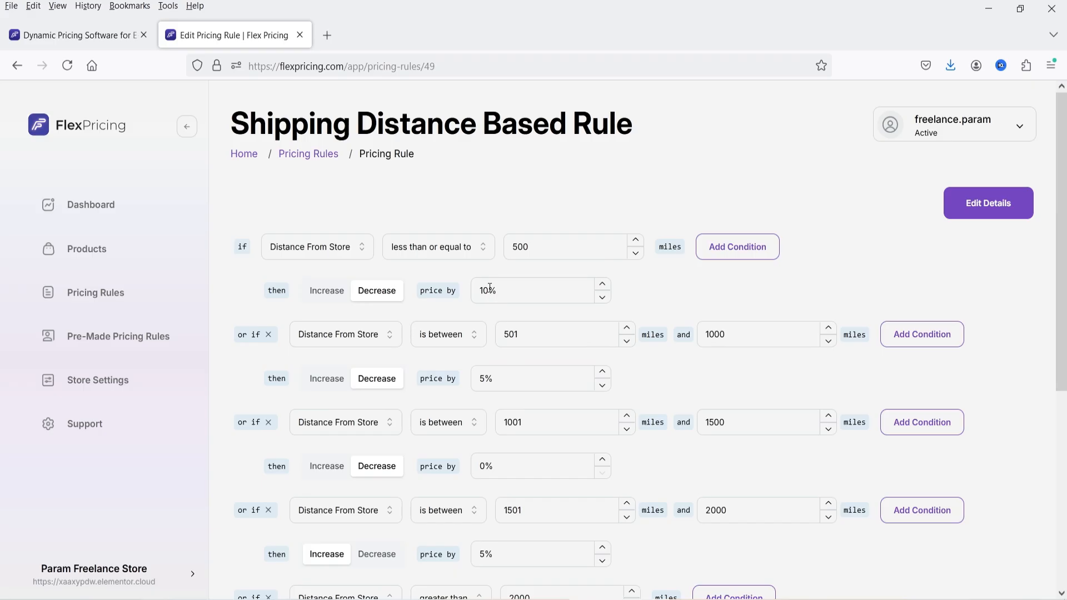
- In the shipping rule's first condition, set the price decrease to 11% and the distance limit to 400 miles
left_click_drag(487, 287, 485, 288)
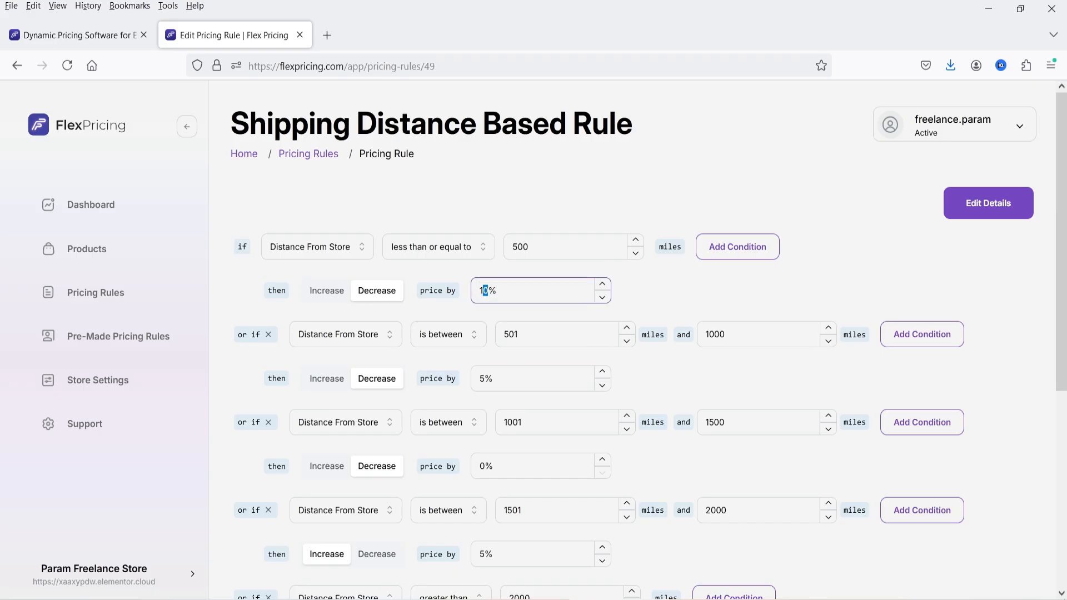
type("1")
left_click(679, 286)
left_click_drag(511, 246, 518, 247)
type("4")
left_click(736, 300)
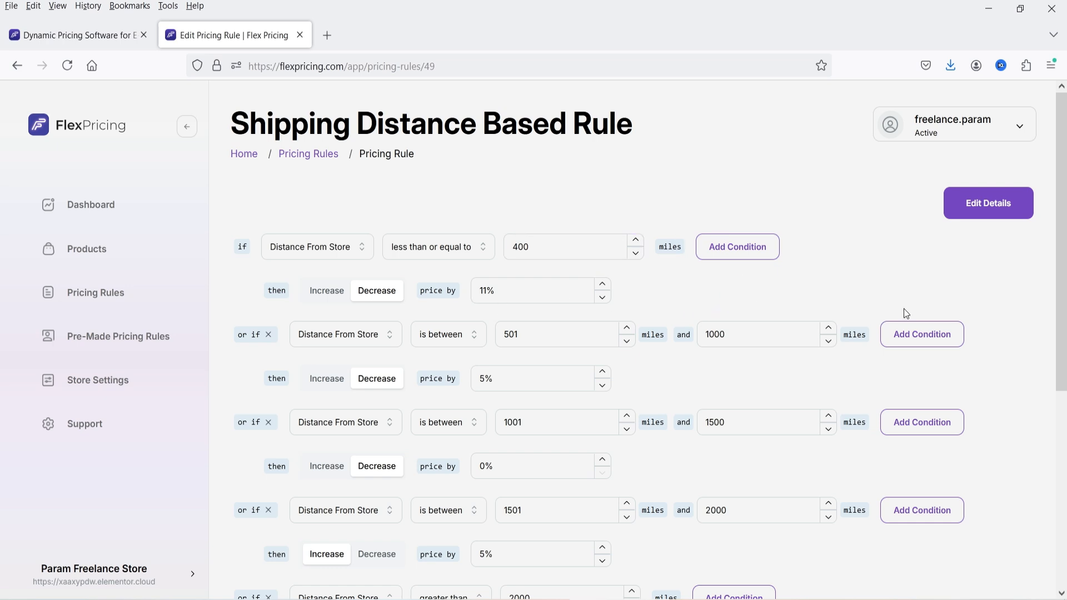
- Save the edited Shipping Distance Based Rule and confirm the save
scroll(901, 283, "down", 5)
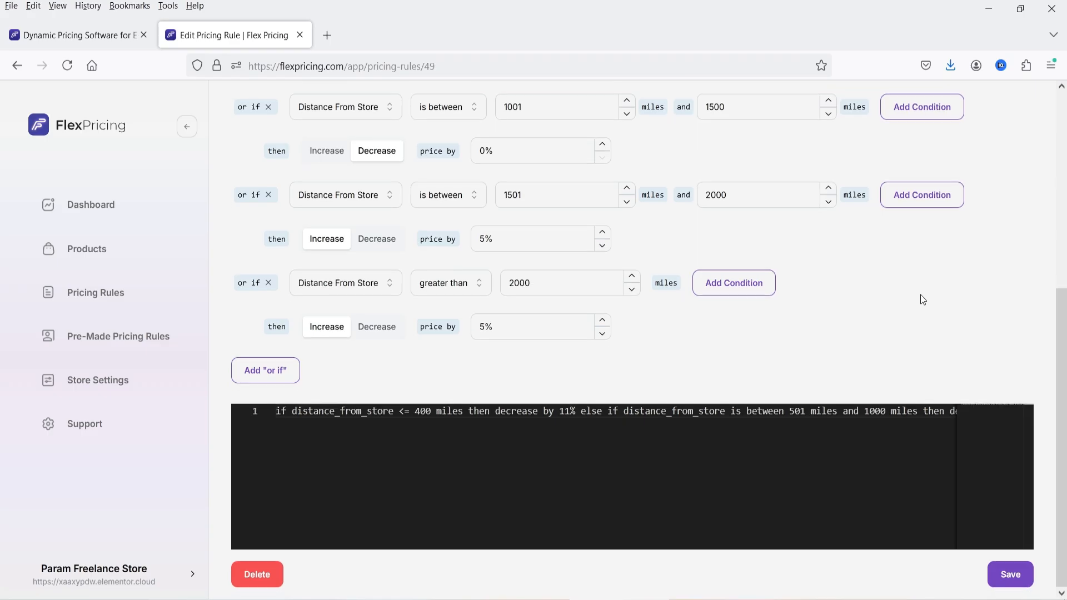
left_click(1012, 581)
left_click(725, 373)
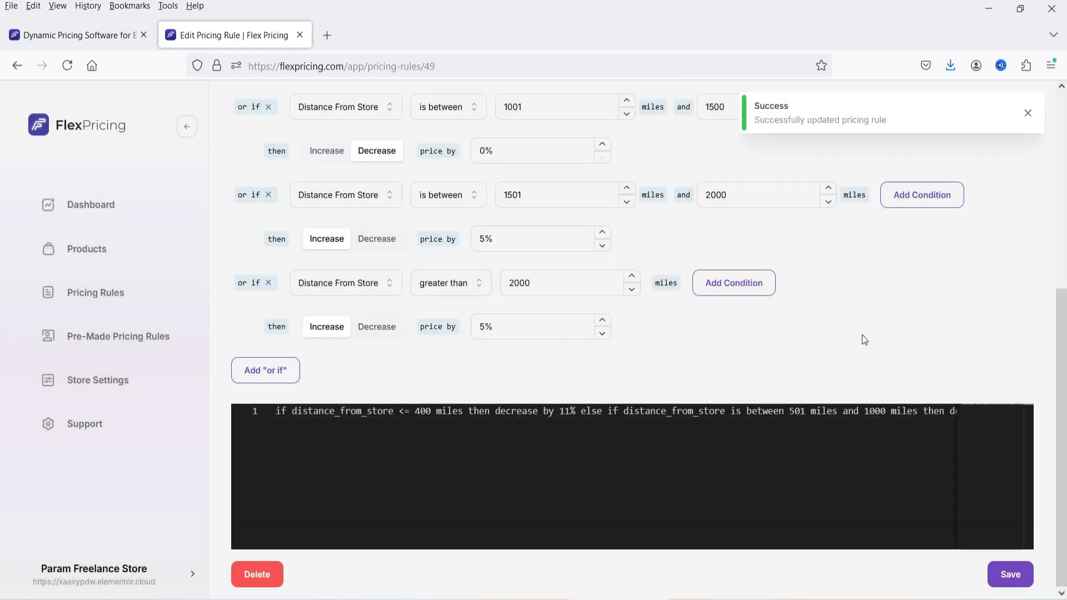
- Copy the pre-made Inventory Based Rule to the store and review its stock quantity conditions and price changes
left_click(114, 303)
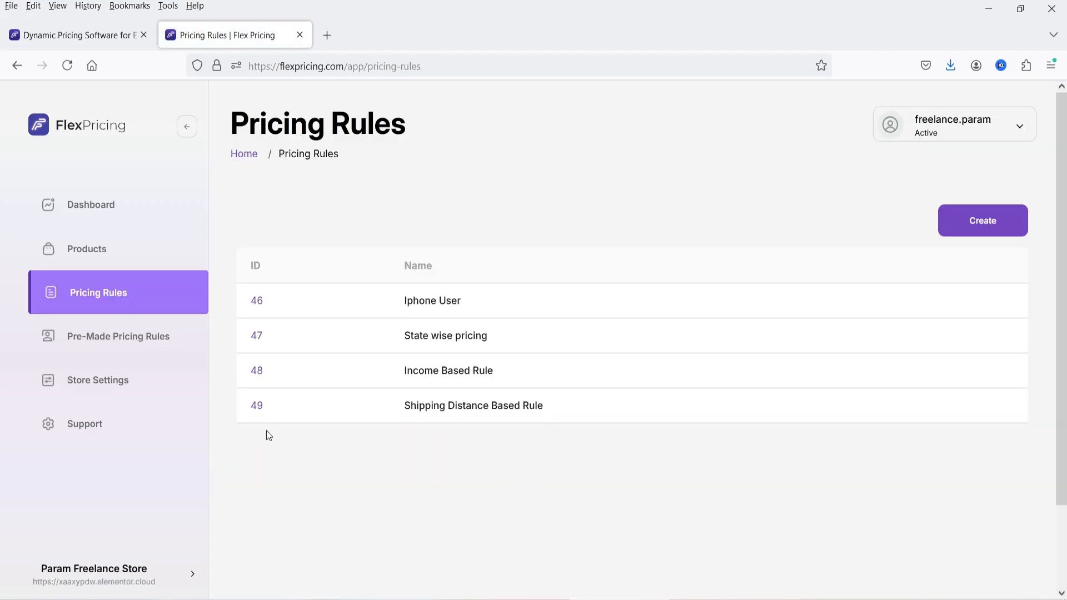
left_click(124, 340)
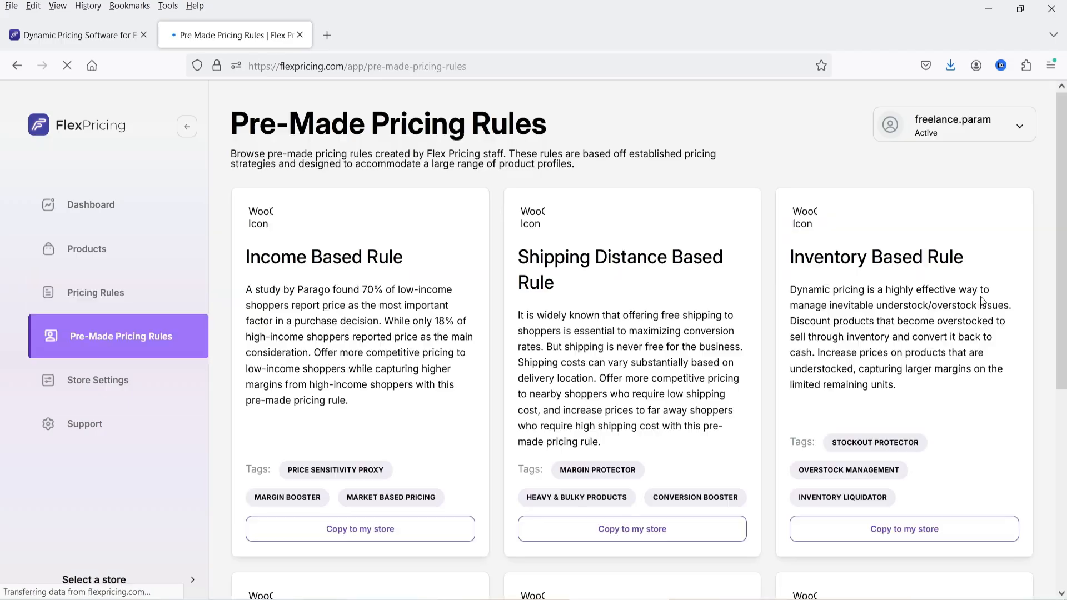
scroll(416, 264, "down", 3)
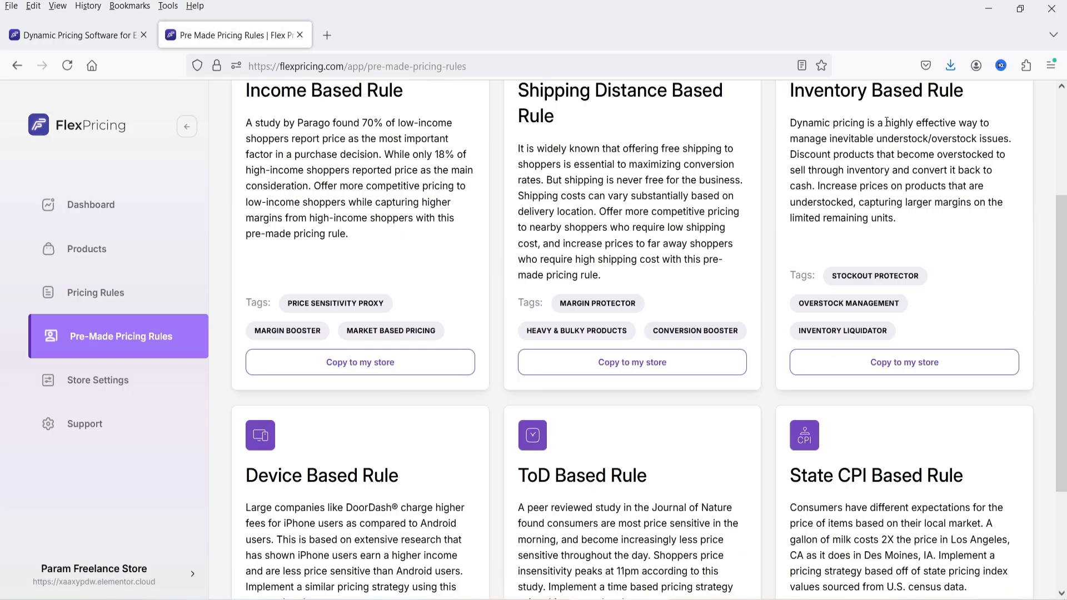
scroll(886, 122, "up", 1)
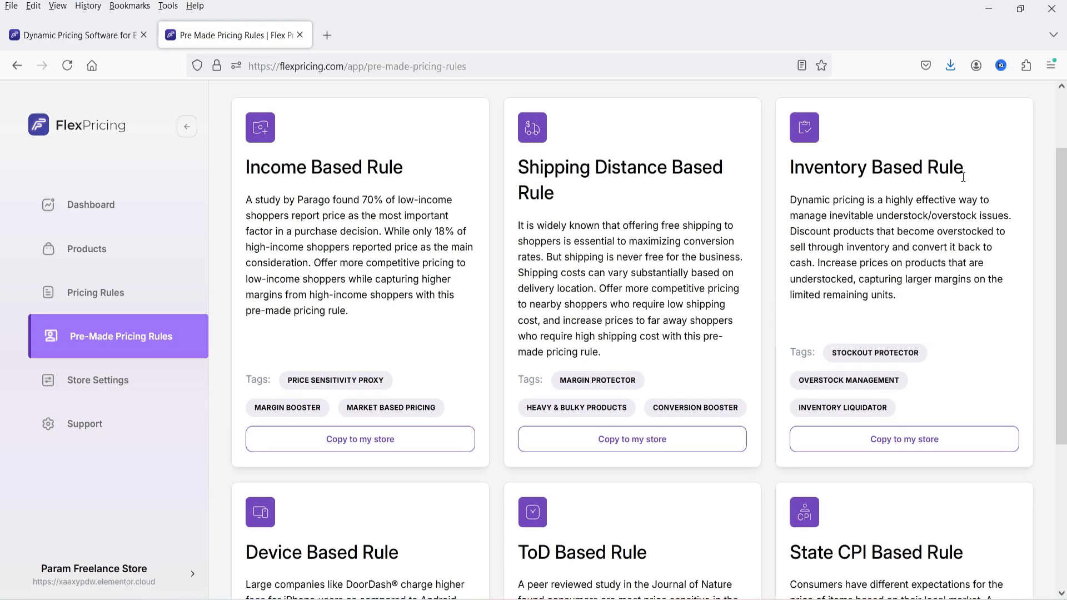
scroll(962, 177, "down", 3)
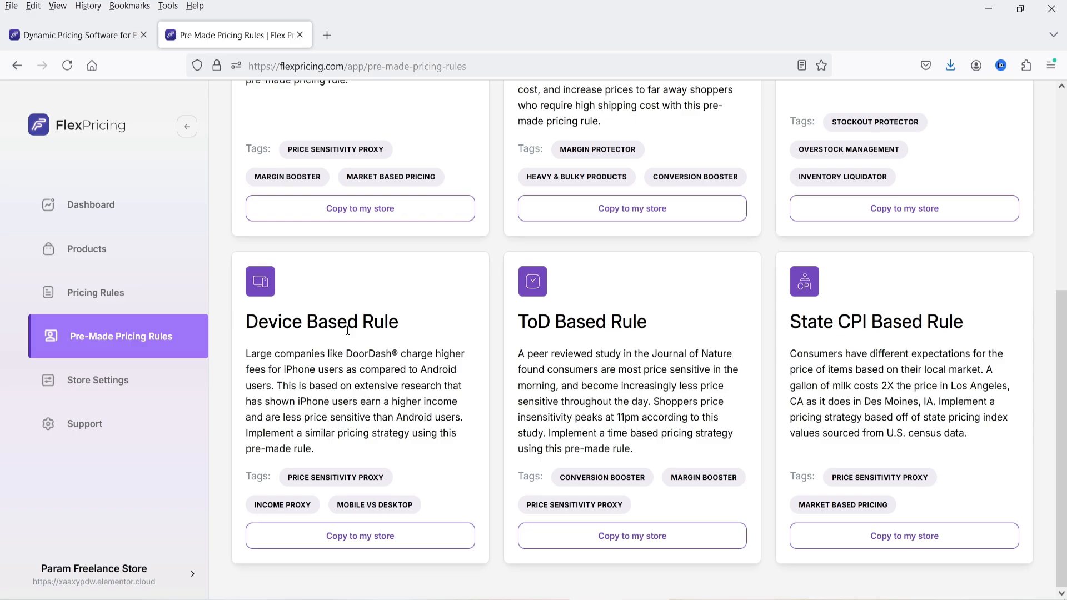
scroll(914, 351, "up", 4)
left_click(910, 523)
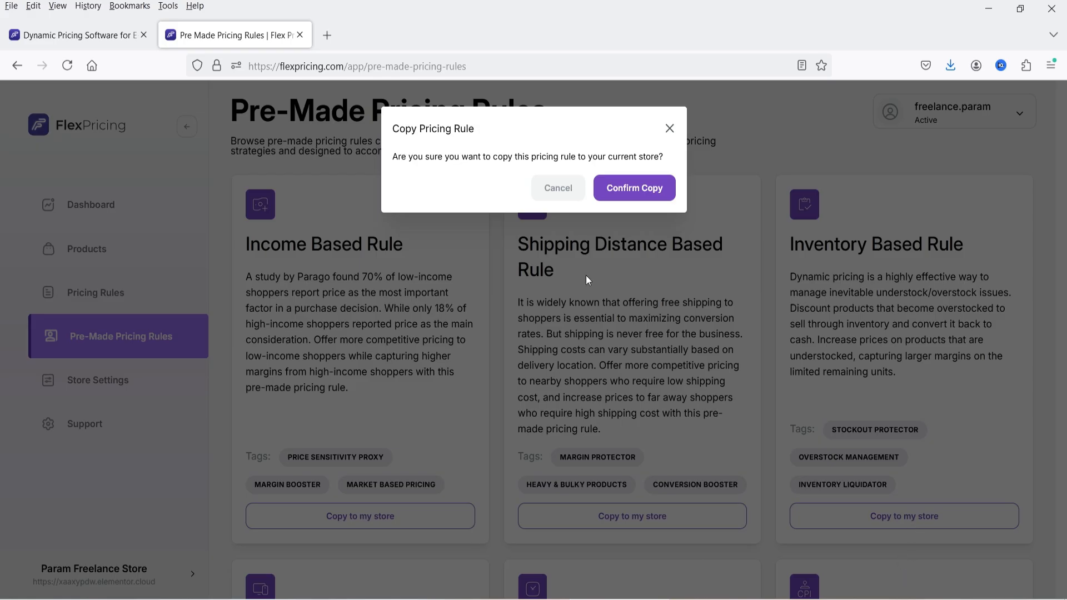
left_click(634, 187)
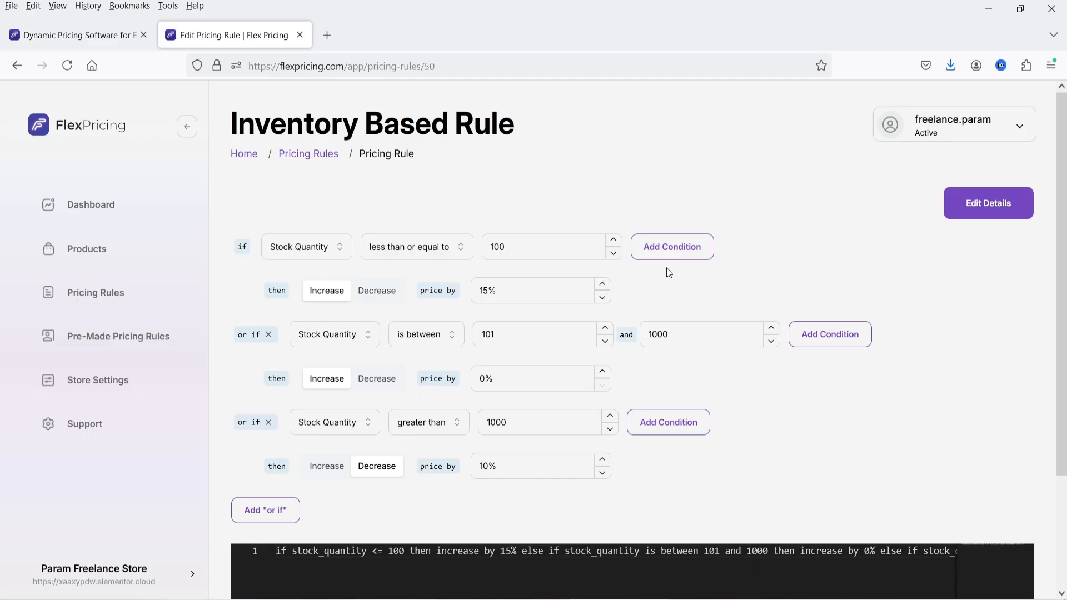
scroll(794, 371, "down", 1)
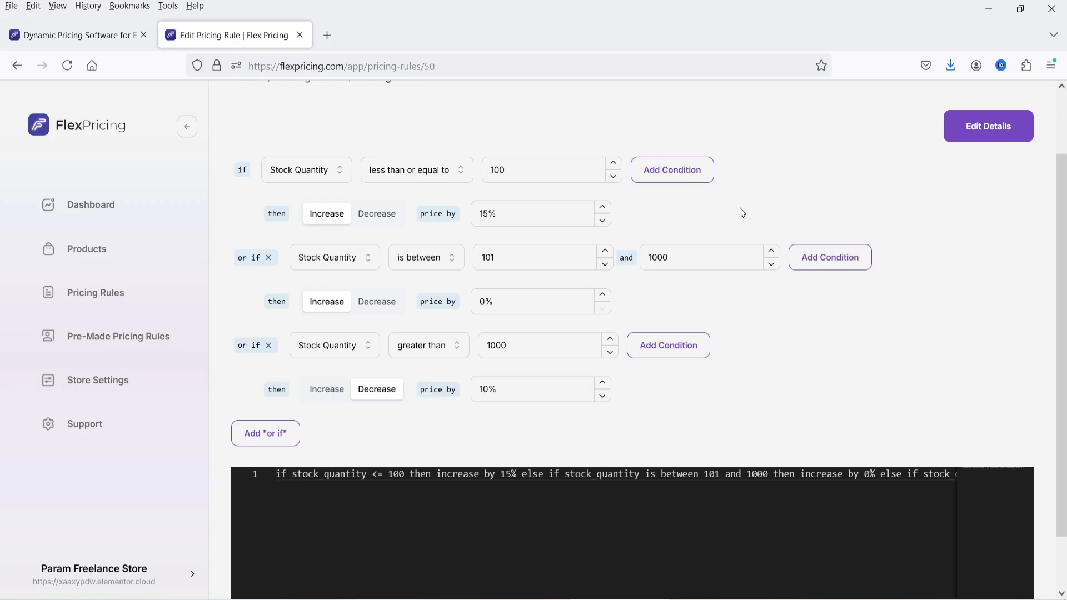
scroll(739, 222, "up", 2)
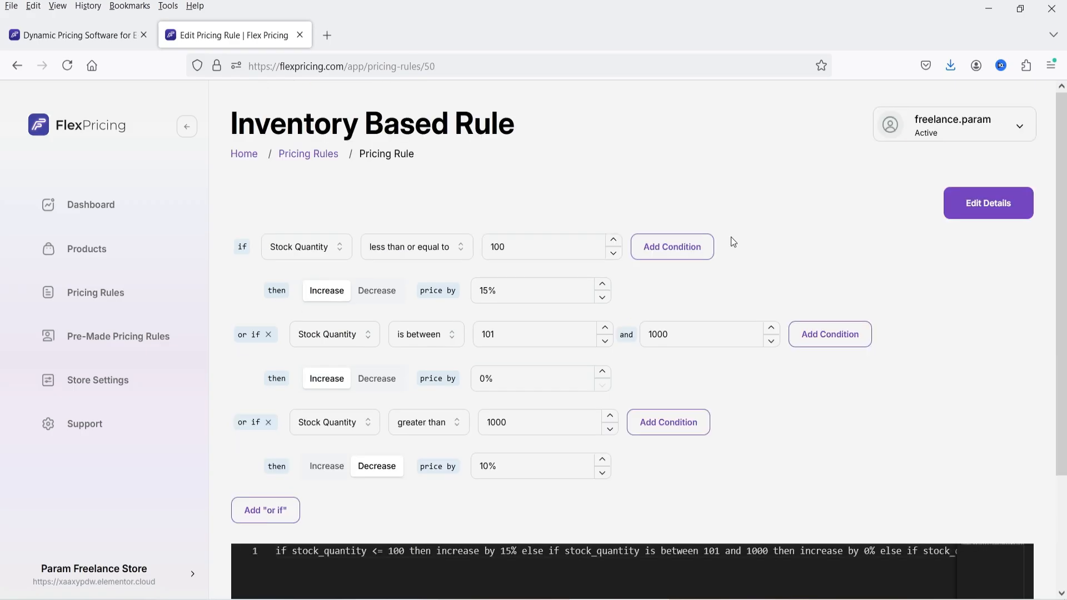
- Open the Flex Pricing product list and compare it with the WooCommerce product list in the WordPress admin
left_click(72, 249)
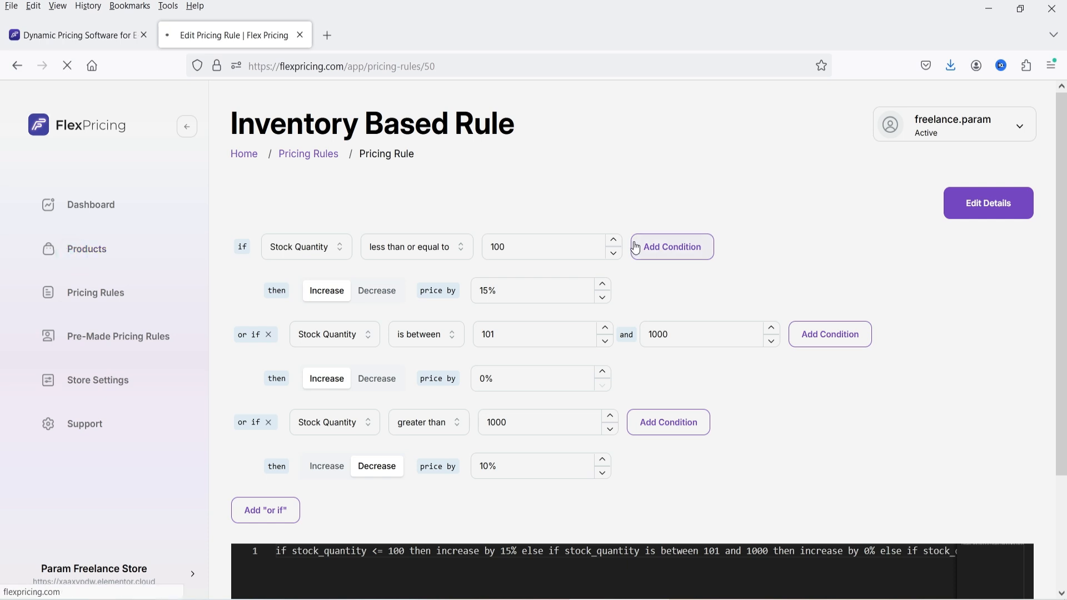
scroll(637, 248, "down", 2)
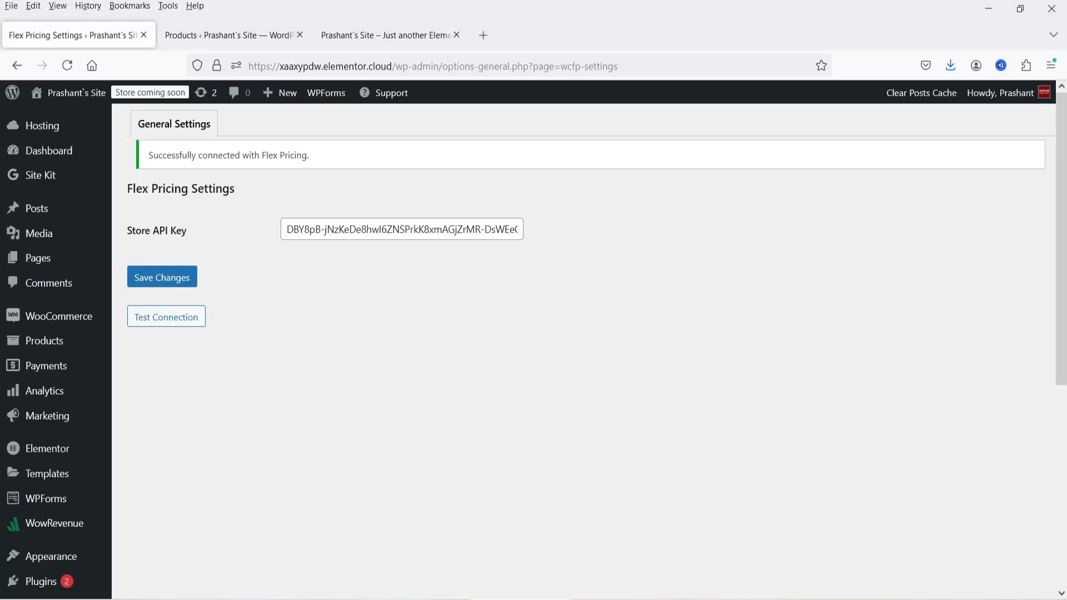
left_click(239, 42)
scroll(389, 329, "down", 3)
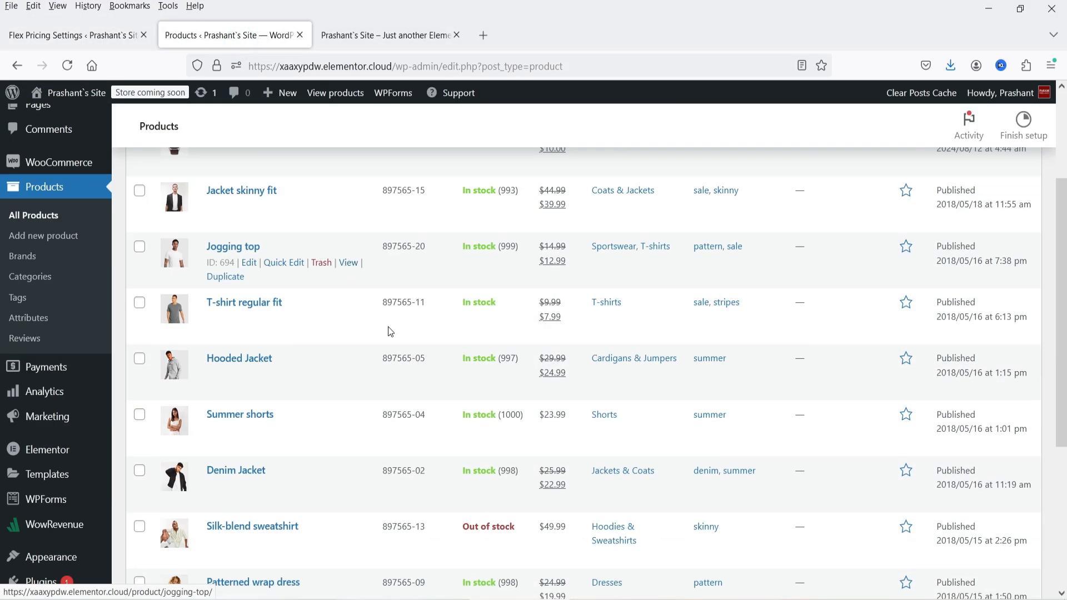
scroll(389, 340, "up", 3)
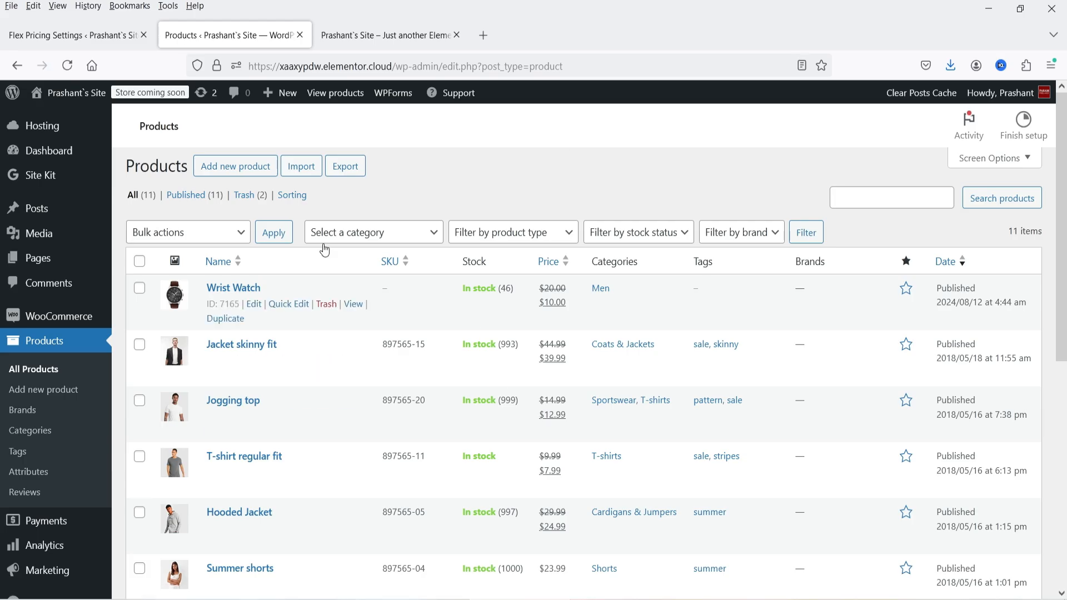
- Open the Wrist Watch's storefront page in a new tab and close the store home page tab
right_click(356, 308)
left_click(393, 324)
left_click(610, 34)
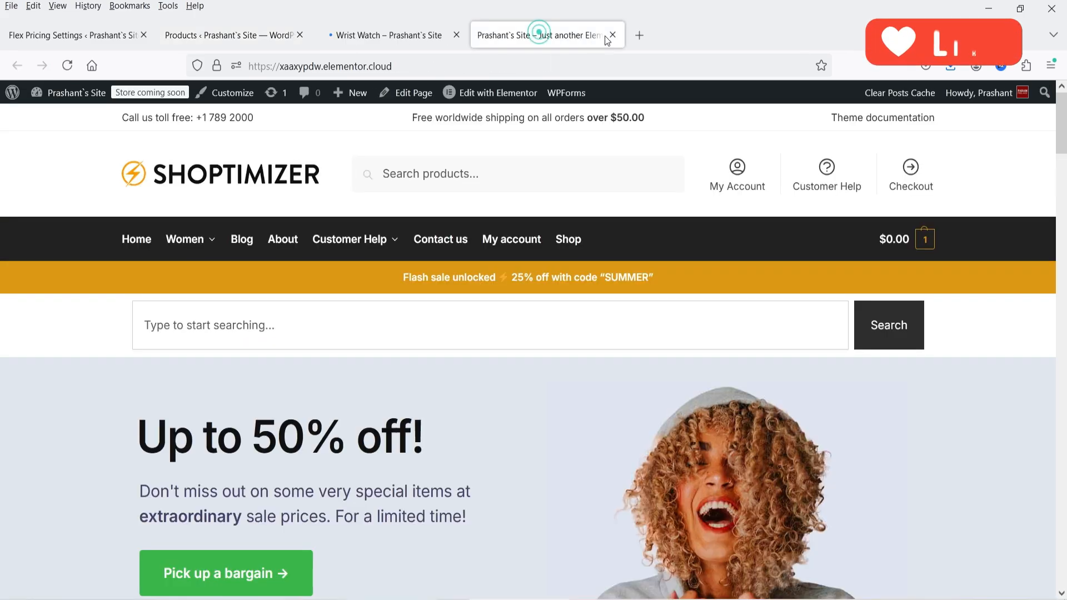
left_click(611, 35)
scroll(852, 359, "down", 3)
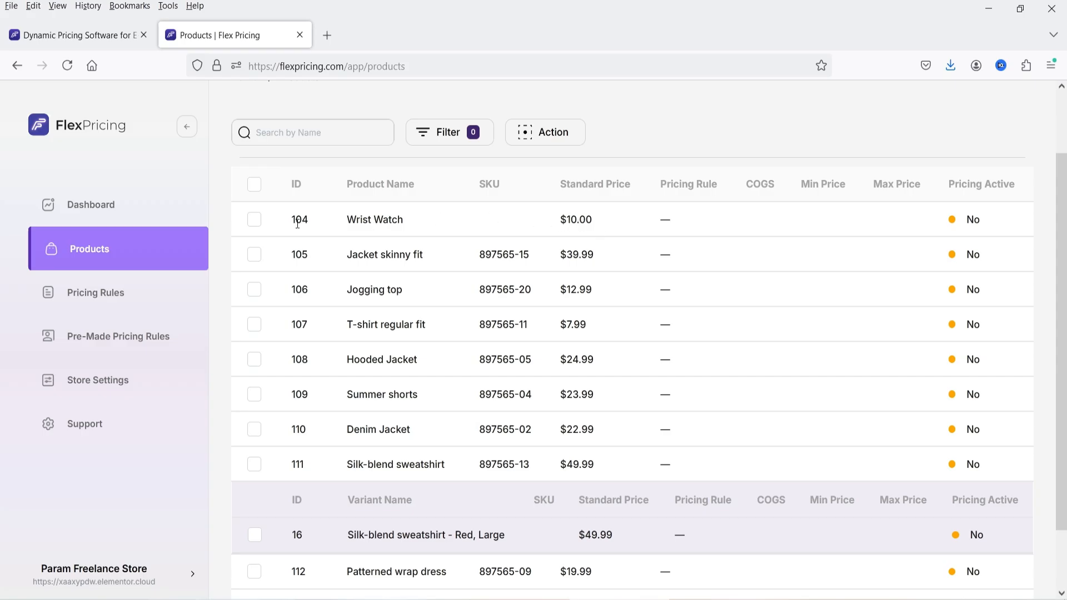
- In the Flex Pricing product list, apply the Iphone User pricing rule to the Wrist Watch and confirm it
left_click(254, 220)
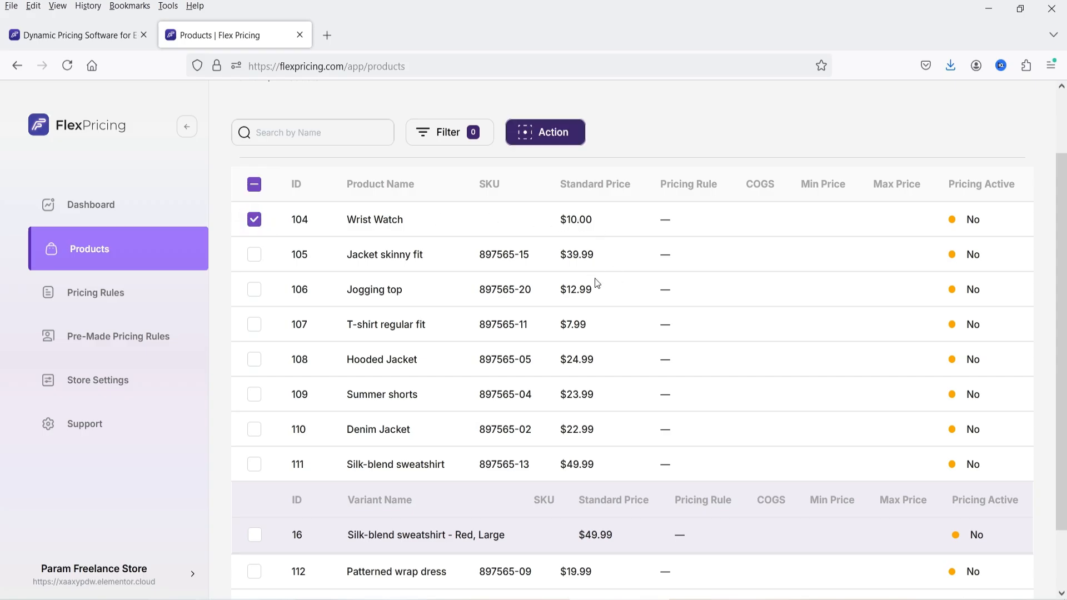
left_click(537, 133)
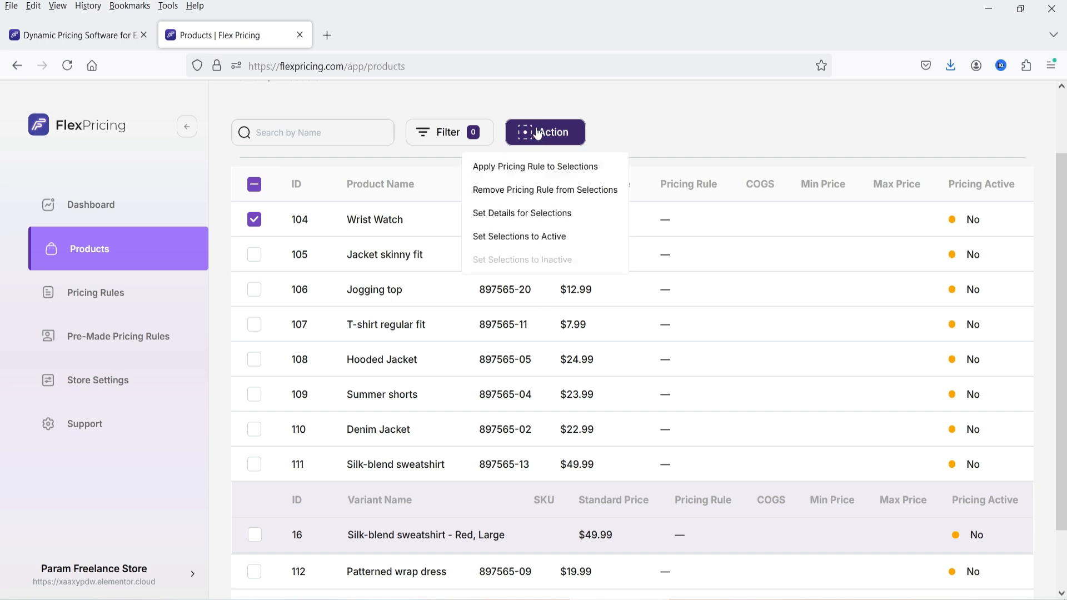
left_click(544, 174)
left_click(526, 173)
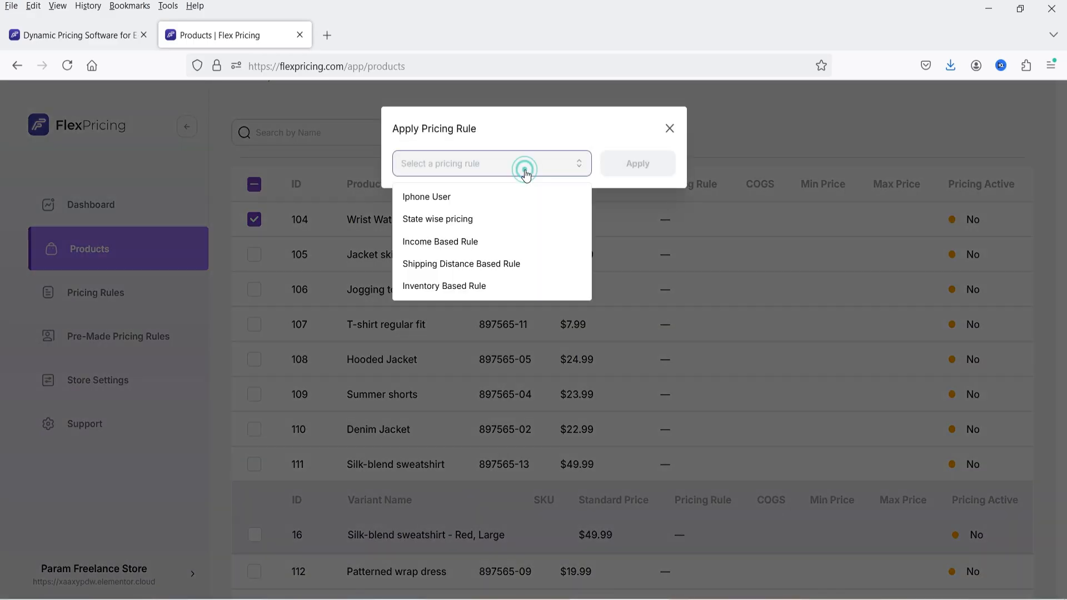
left_click(502, 203)
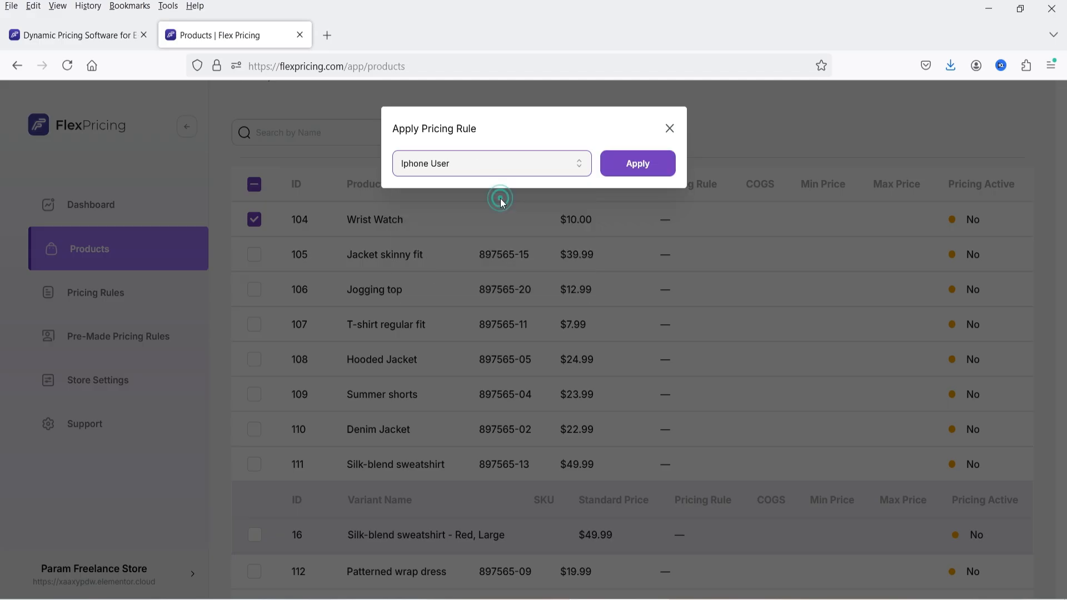
left_click(639, 163)
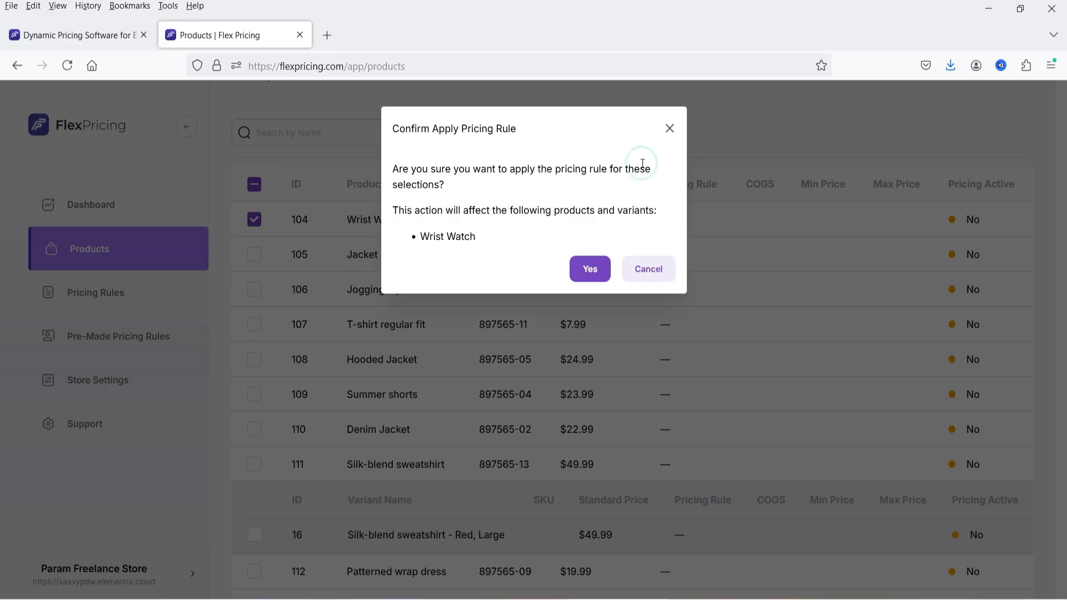
left_click(590, 270)
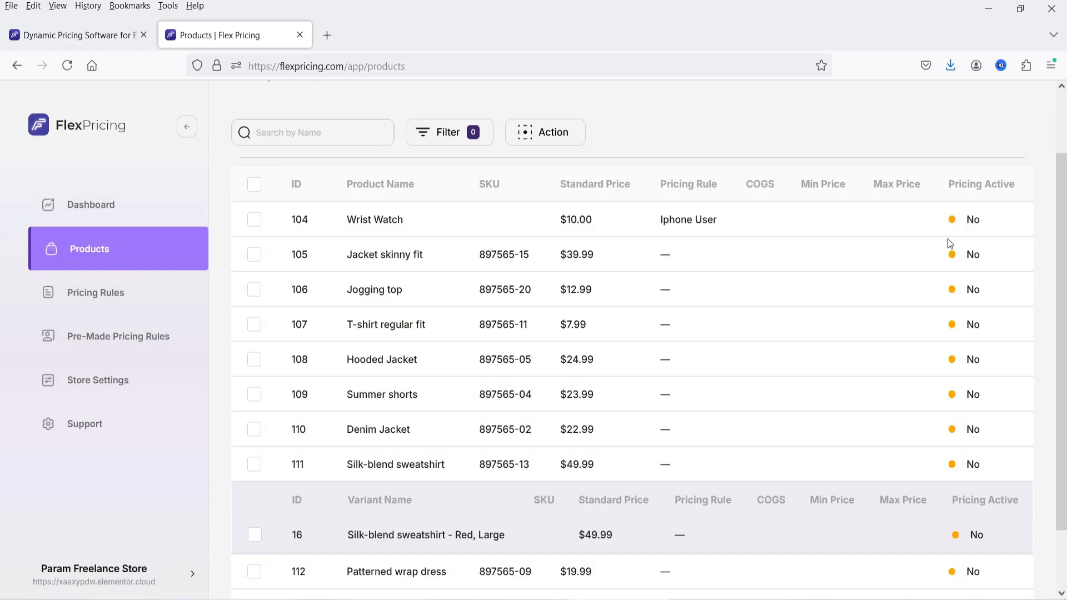
- Set pricing for the Wrist Watch to active and confirm the change
left_click(255, 220)
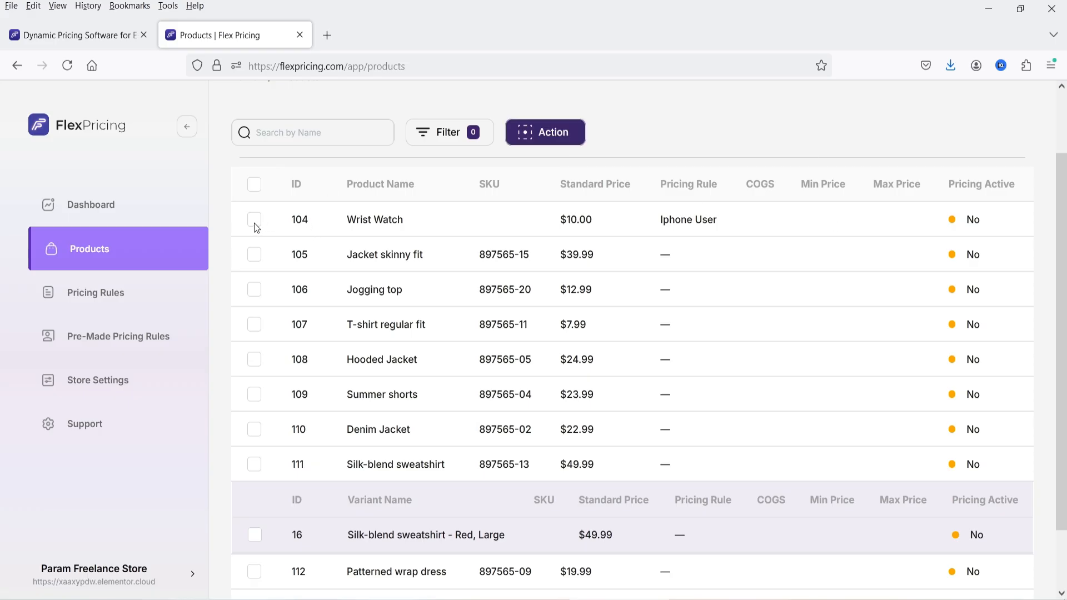
left_click(529, 131)
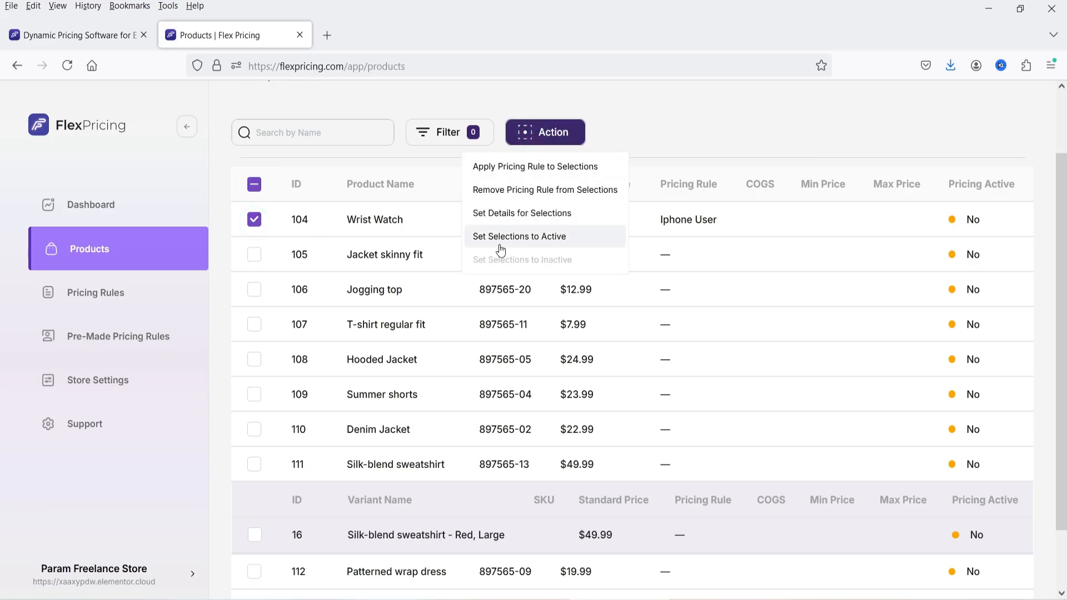
left_click(544, 237)
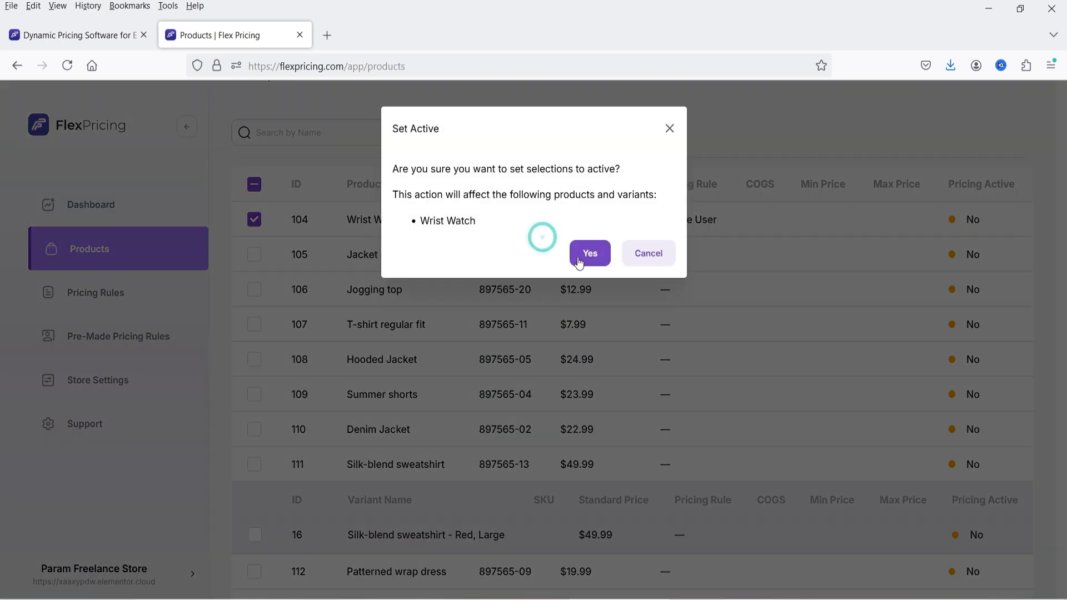
left_click(585, 259)
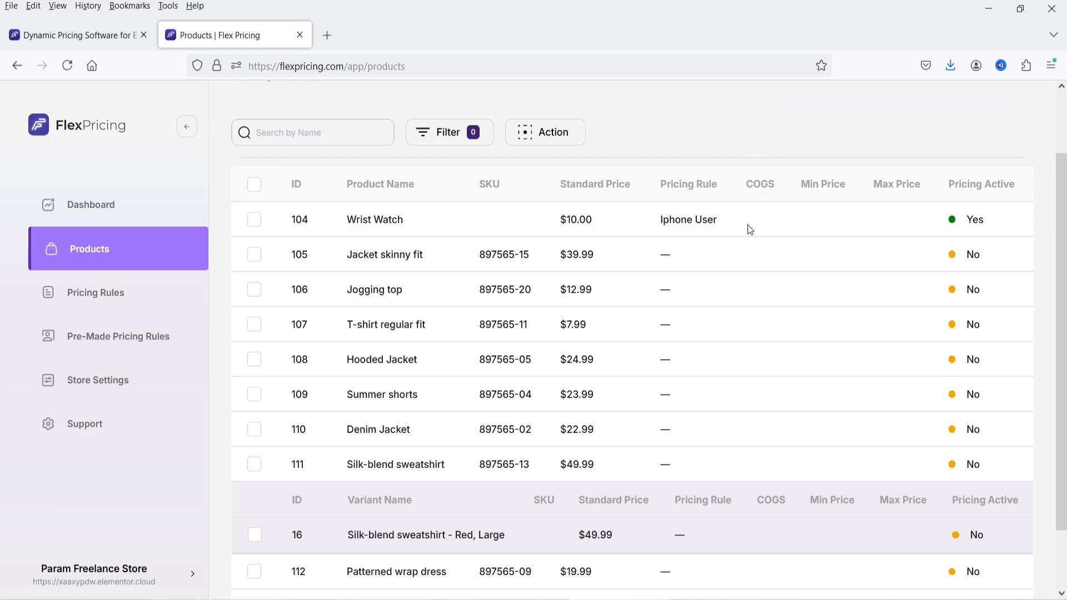
- Open the Iphone User rule in a separate tab and add Windows to its Android price decrease condition
scroll(716, 200, "up", 2)
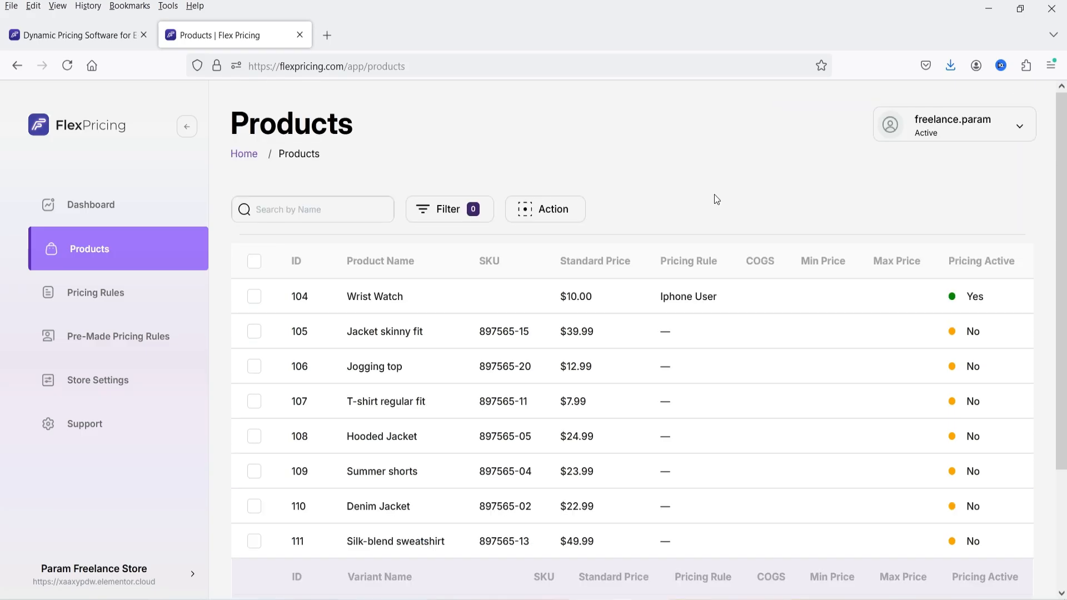
right_click(94, 295)
left_click(152, 301)
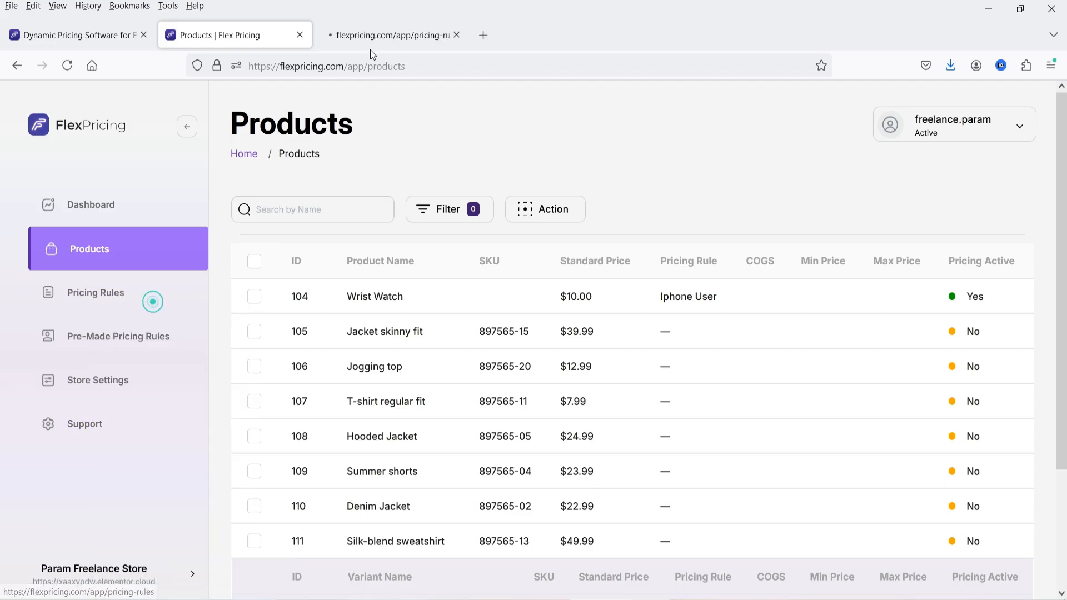
left_click(370, 39)
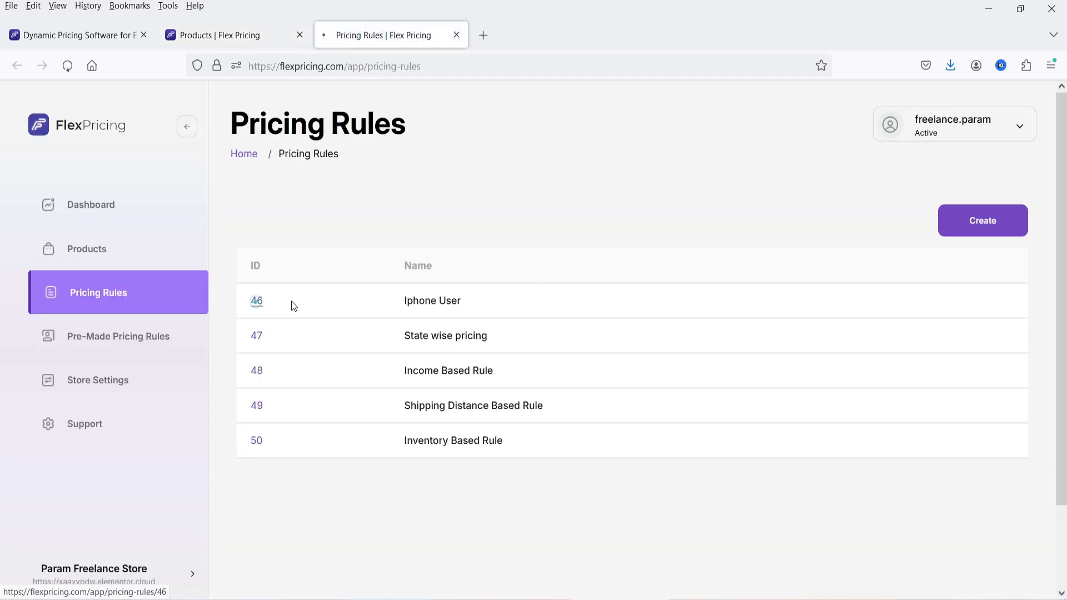
left_click(294, 306)
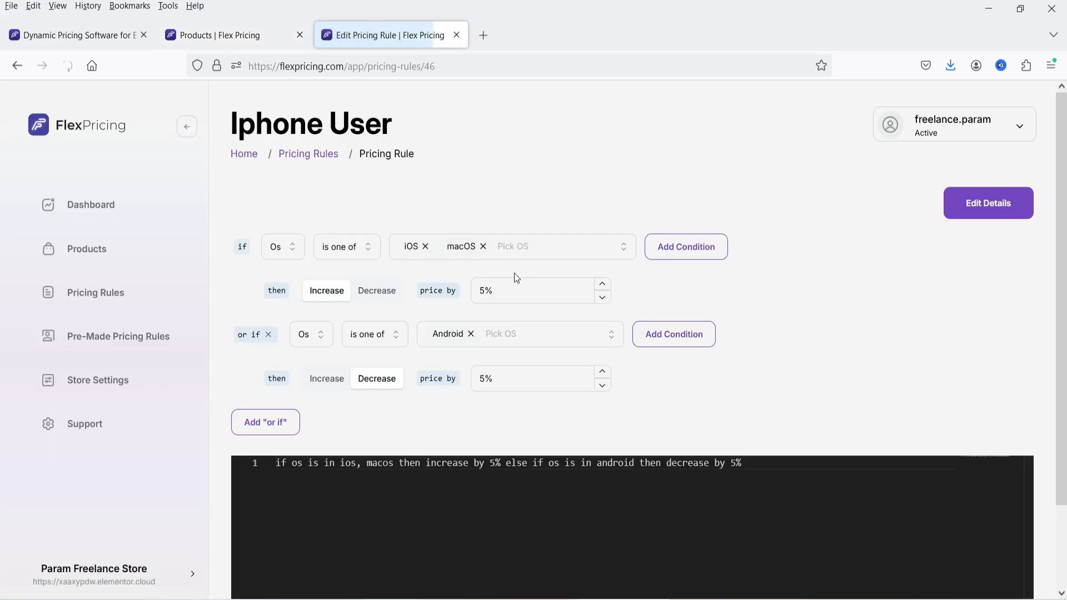
left_click(490, 345)
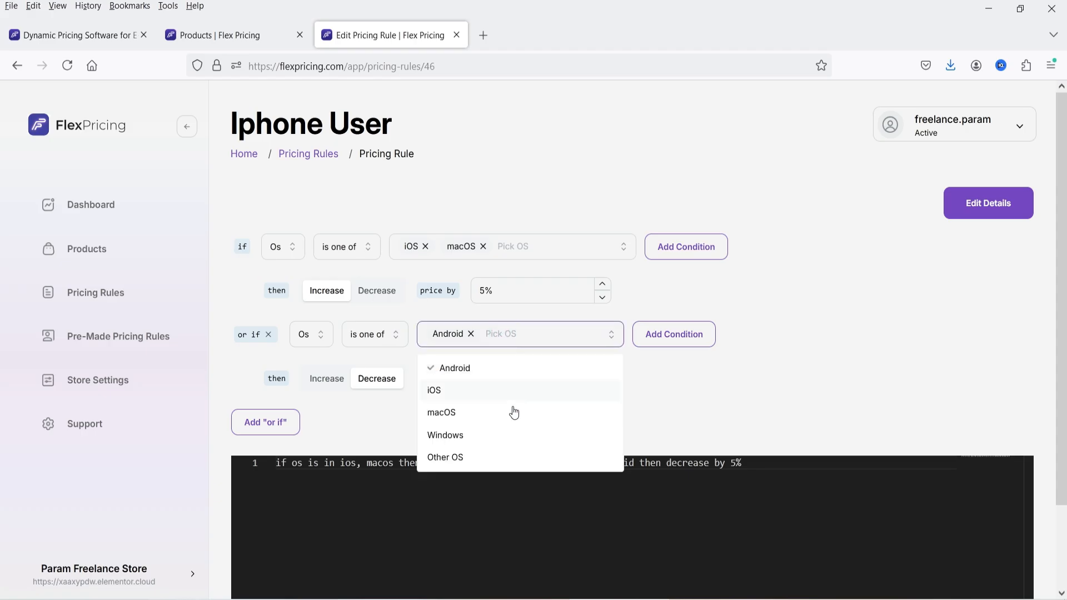
left_click(512, 437)
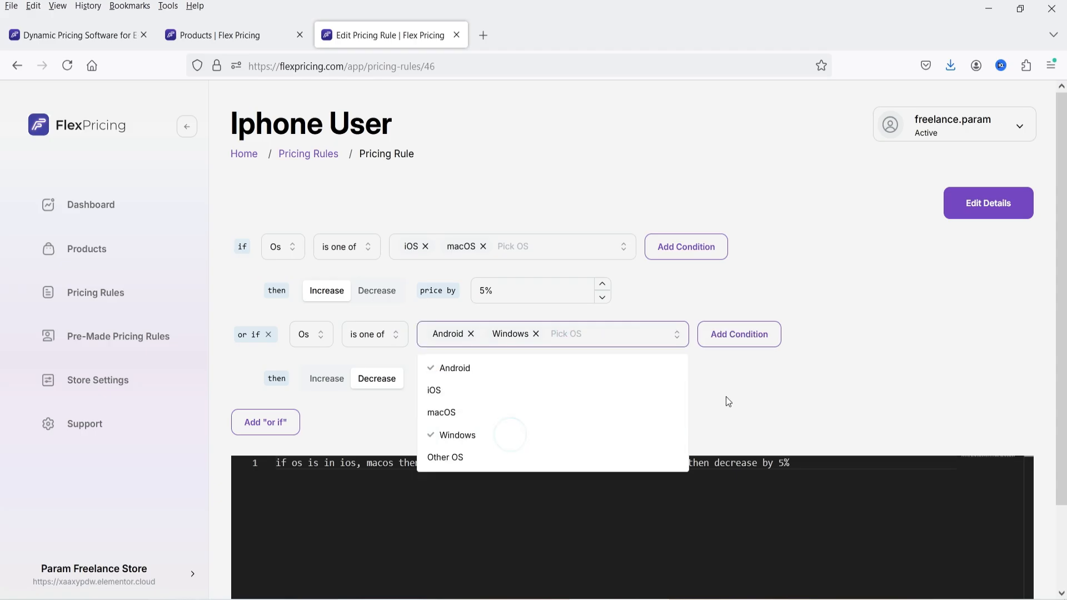
left_click(825, 396)
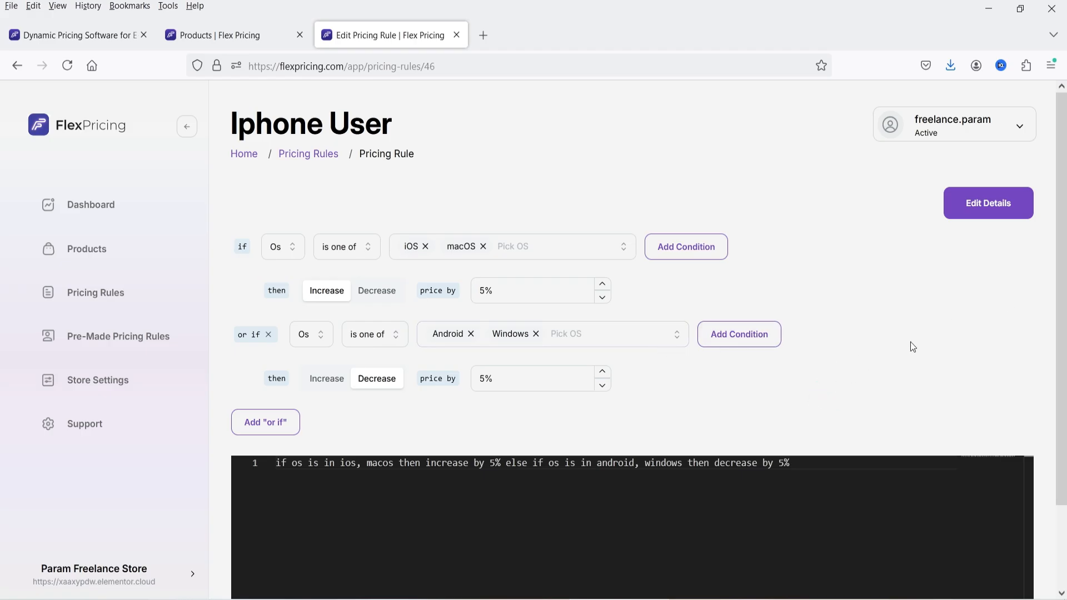
- Save the edited Iphone User rule and confirm the save for the affected product
scroll(973, 334, "down", 2)
left_click(1010, 531)
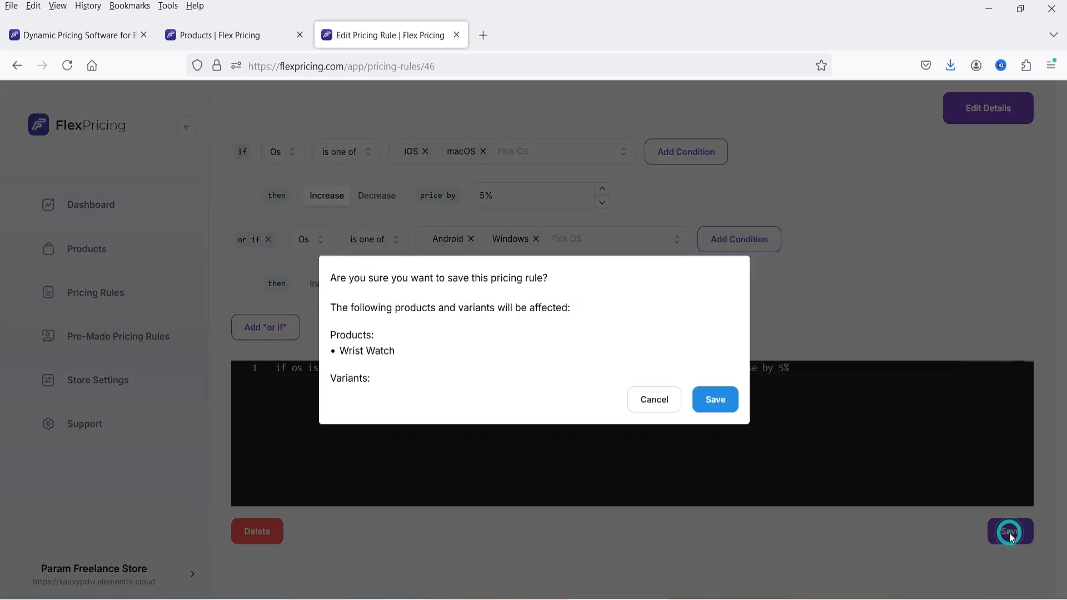
left_click(715, 403)
- Set the Android and Windows price decrease to 10% in the Iphone User rule, then save and confirm the change
left_click(736, 294)
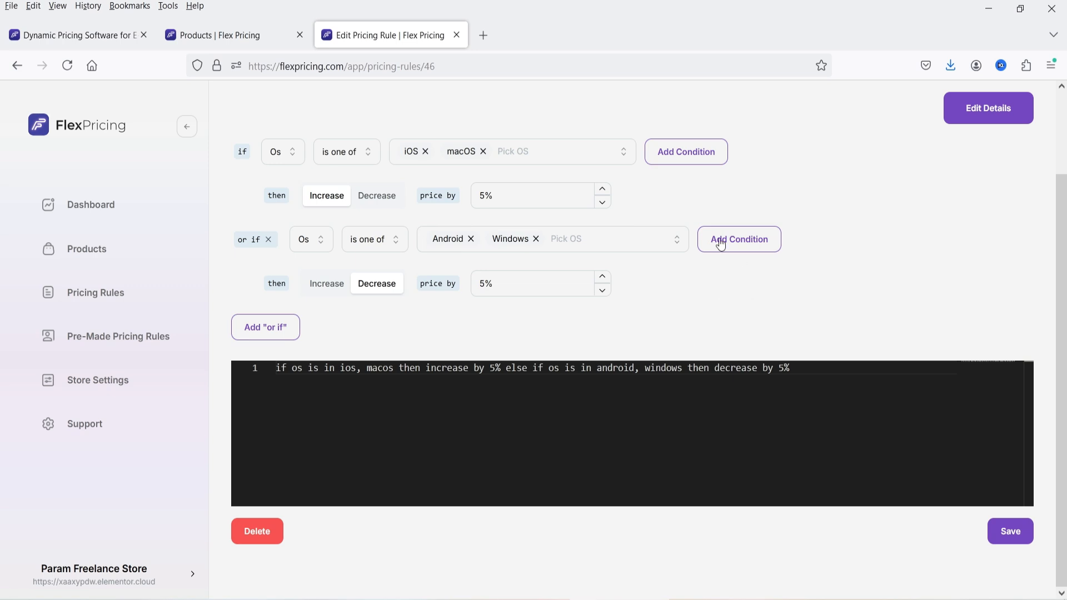
double_click(482, 284)
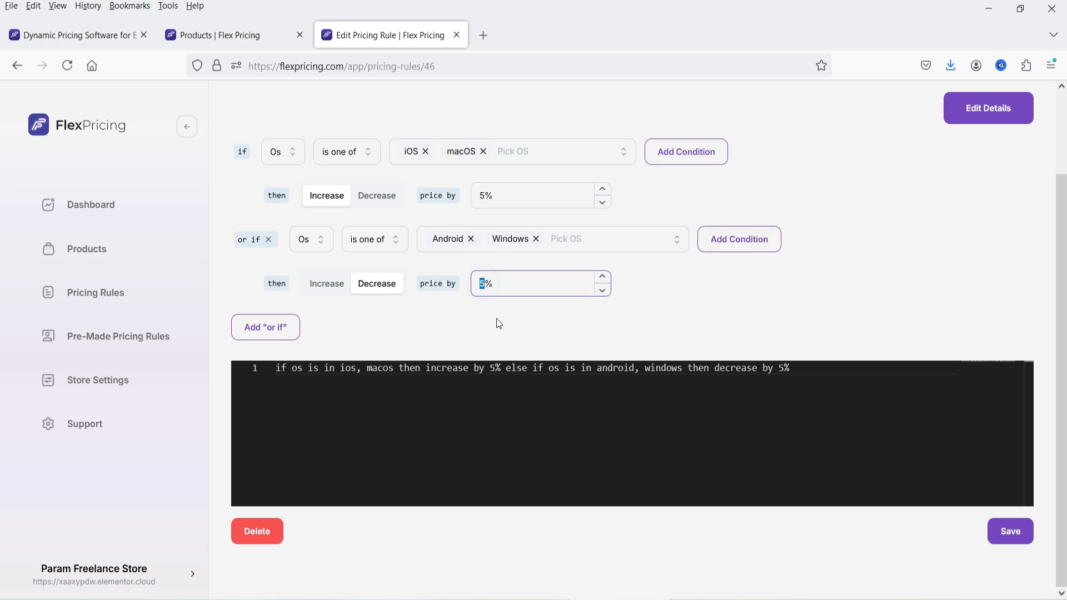
type("10")
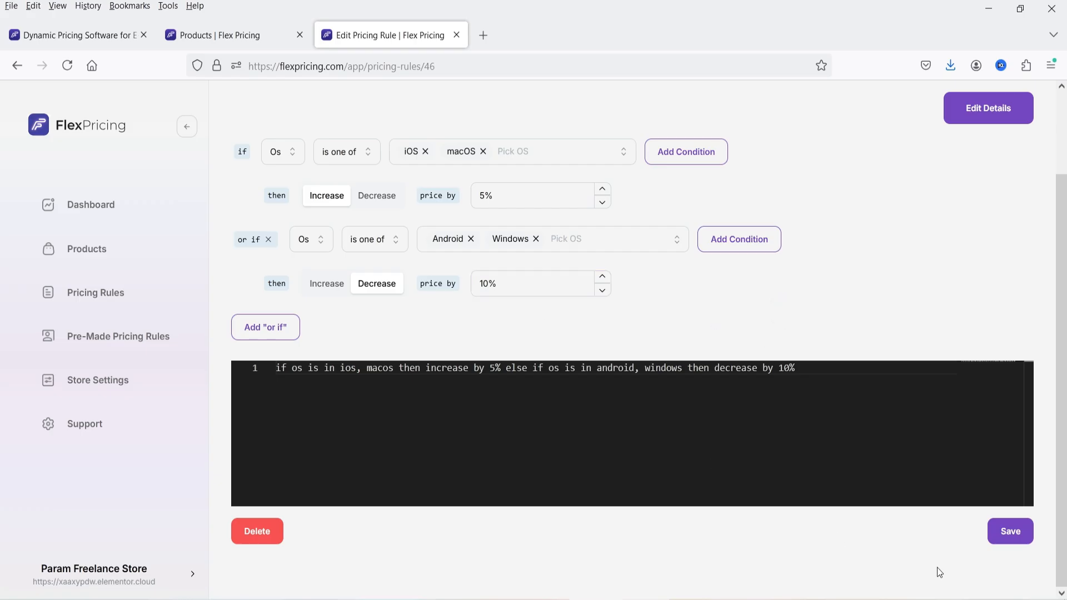
left_click(1009, 532)
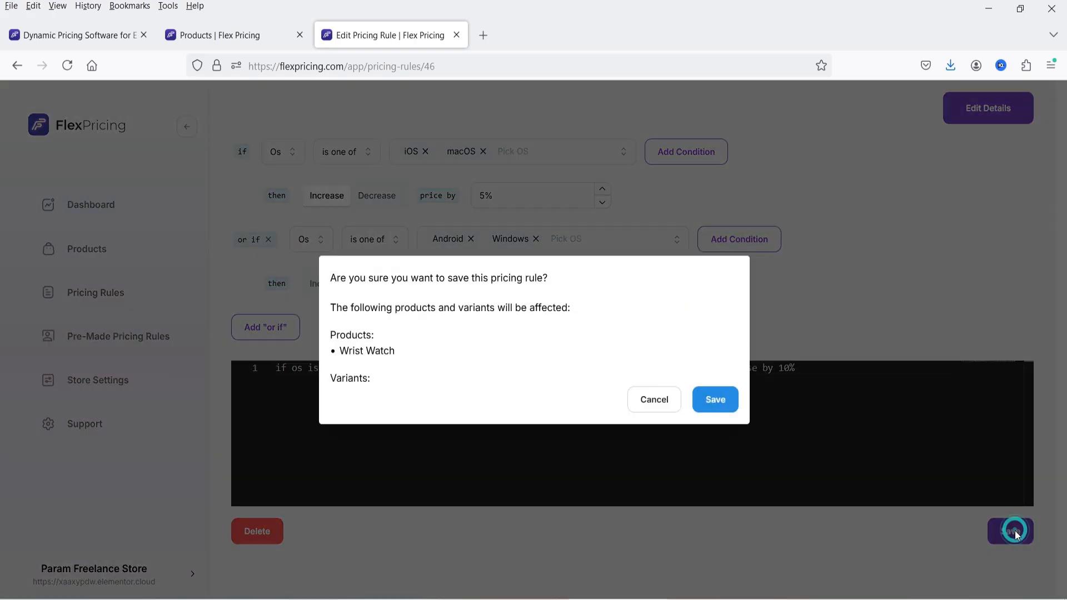
left_click(717, 404)
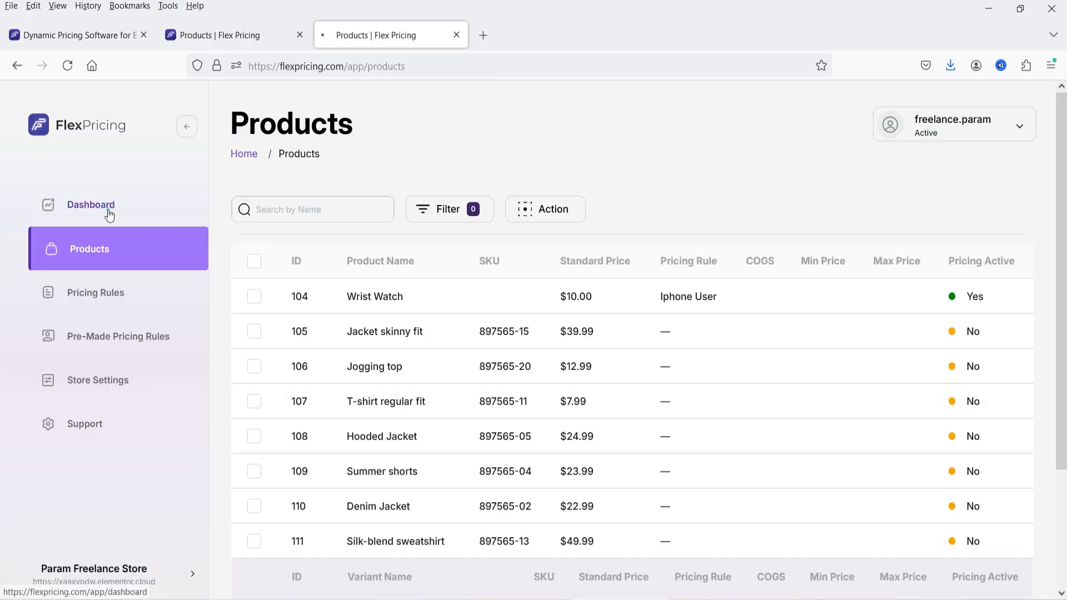
- Review the dashboard and the store's rounding strategies, trying No Rounding and returning to Rounding Strategy #1
left_click(108, 213)
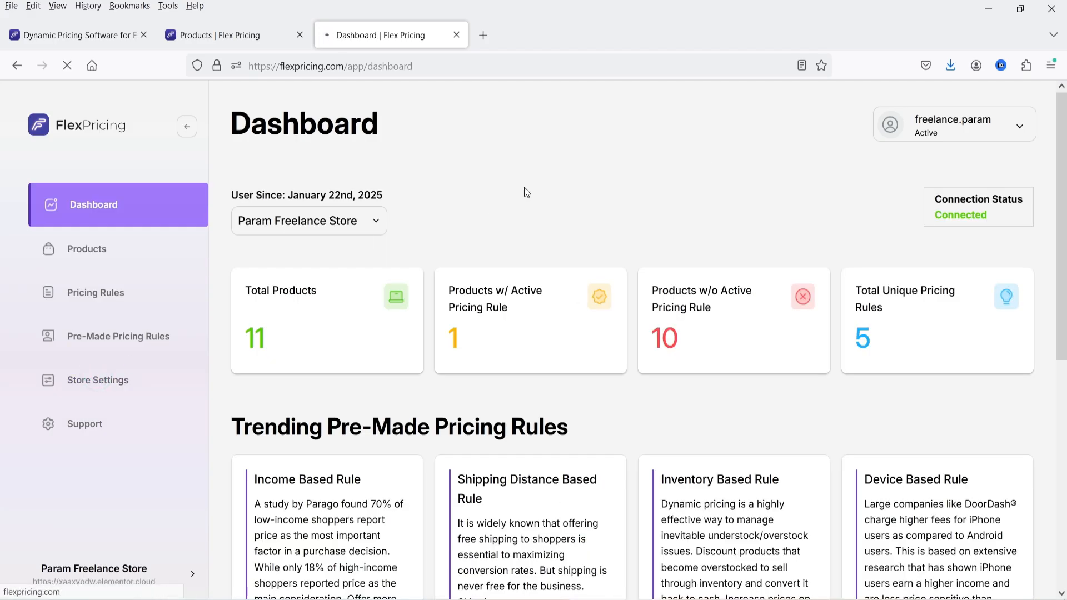
scroll(519, 190, "down", 5)
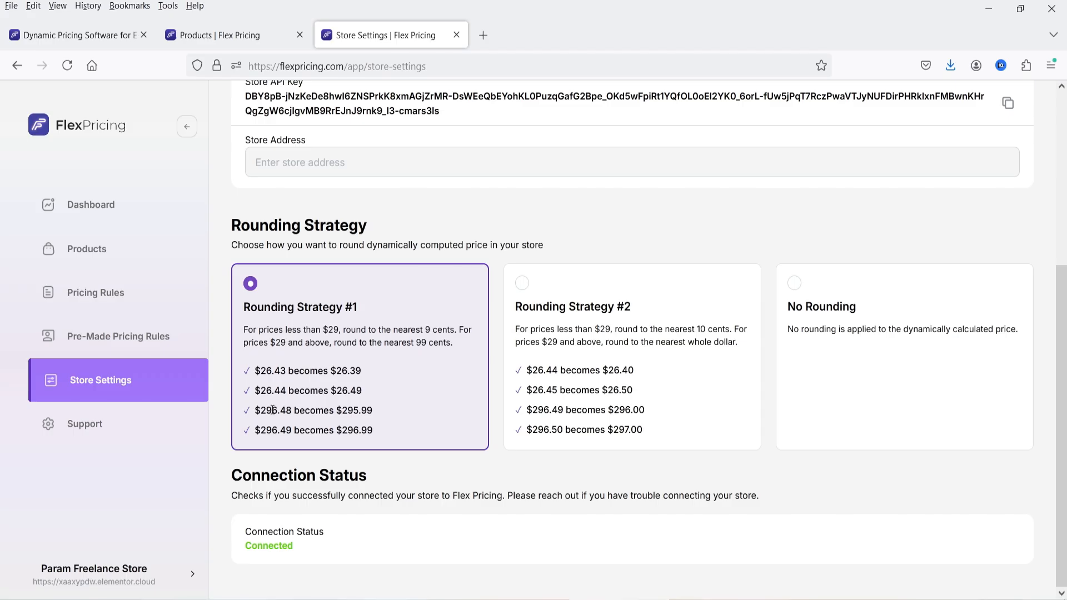
double_click(345, 411)
left_click(378, 411)
left_click(789, 286)
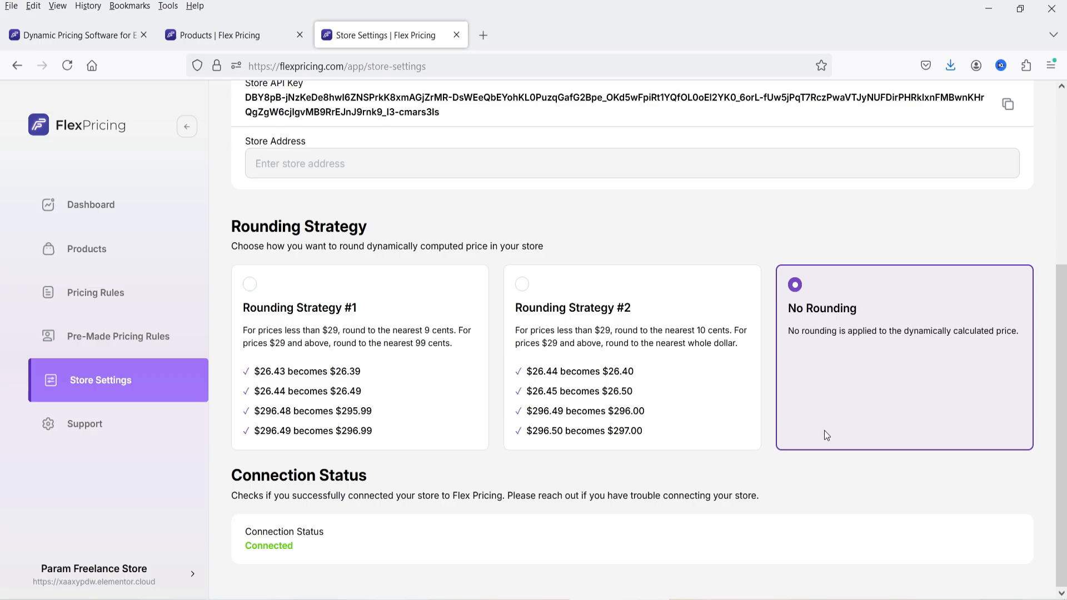
left_click(249, 286)
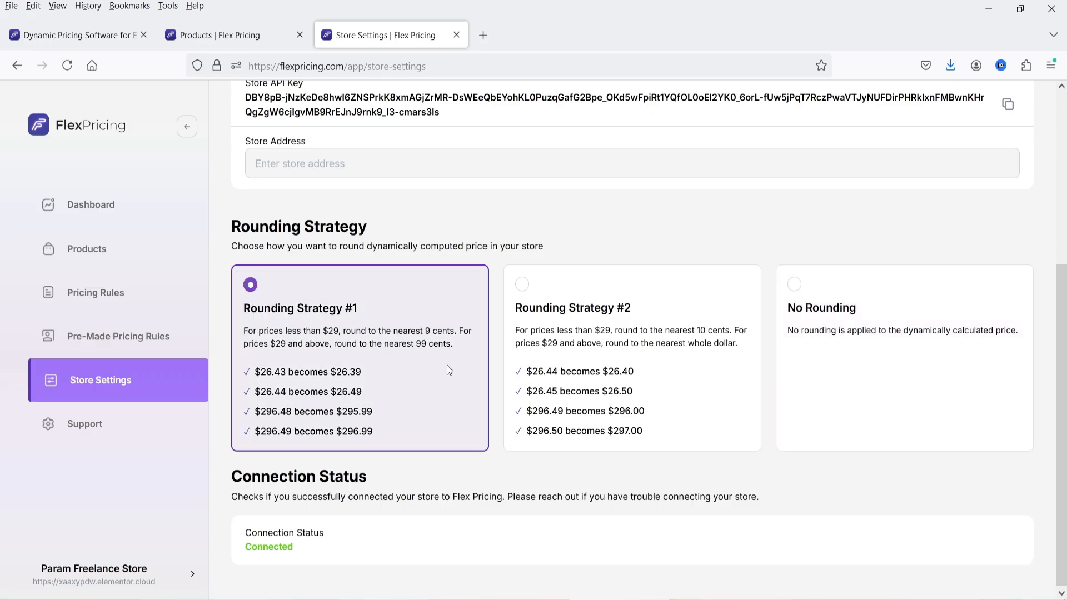
- Open the Inventory Based Rule from the list of pricing rules
scroll(453, 370, "up", 5)
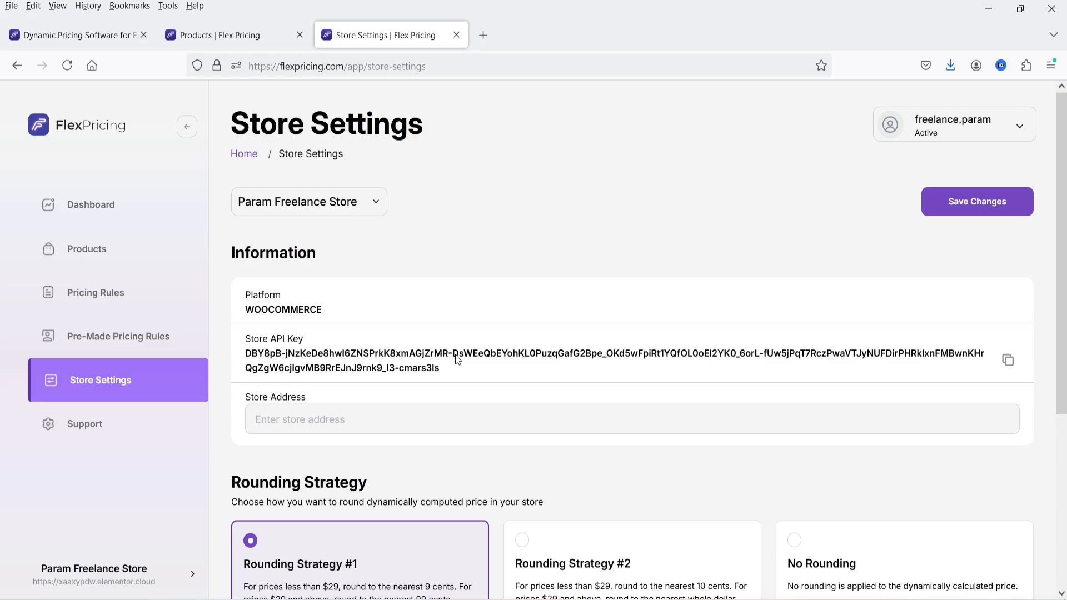
left_click(98, 293)
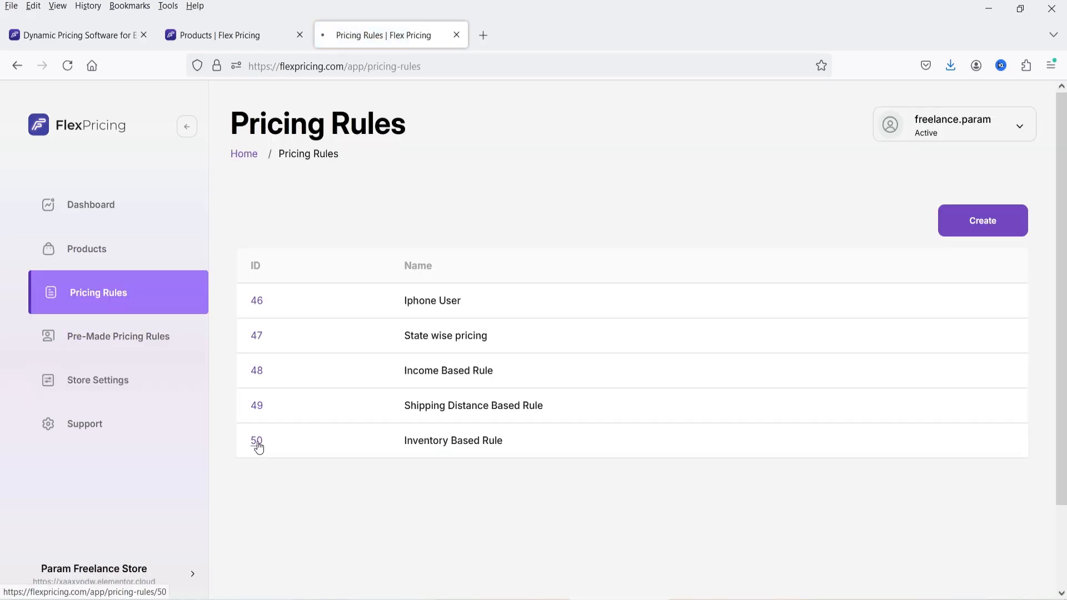
left_click(257, 444)
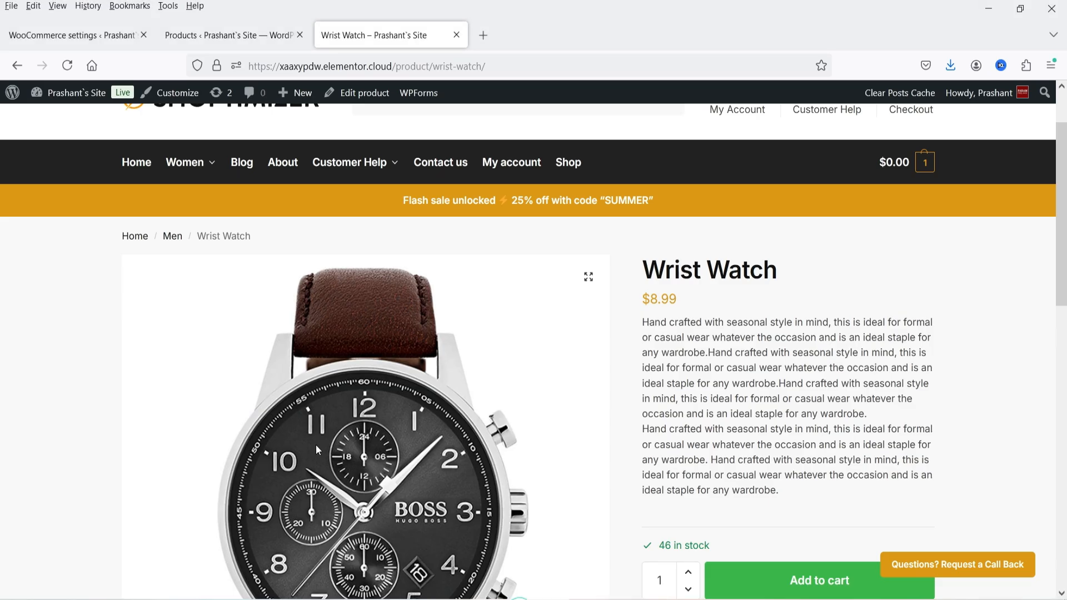
- Switch to the WordPress product list, open Jacket skinny fit for editing, and review its inventory settings
left_click(243, 35)
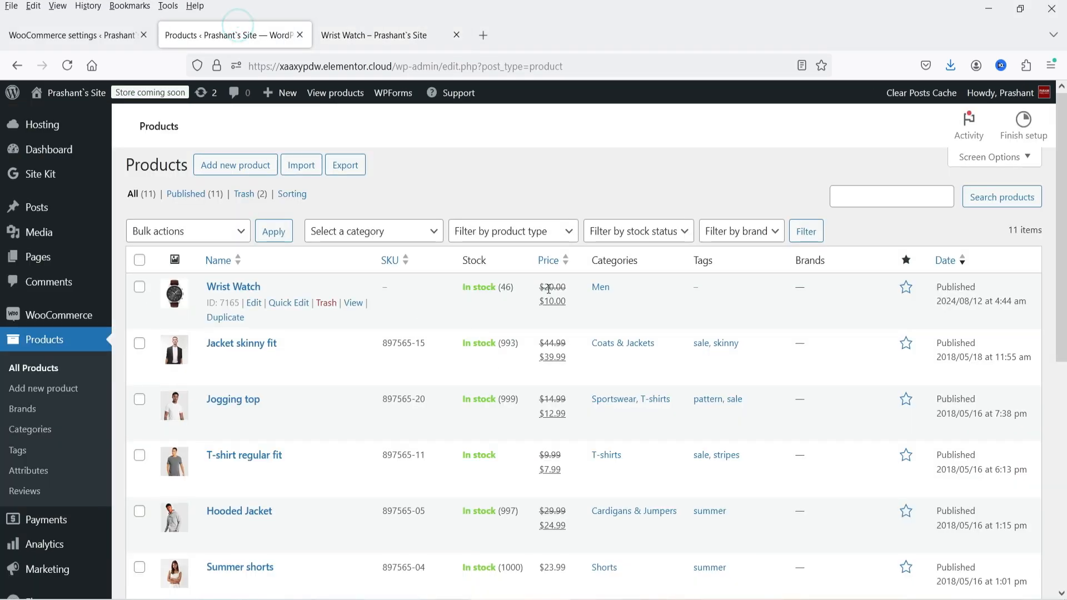
scroll(567, 316, "down", 3)
left_click(249, 206)
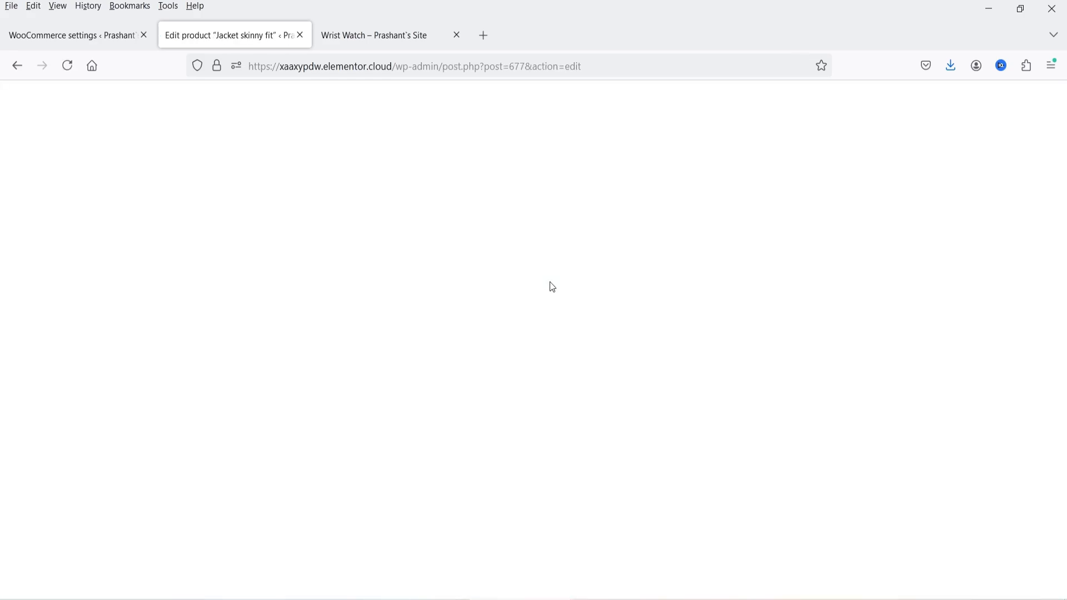
scroll(423, 295, "down", 3)
left_click(57, 460)
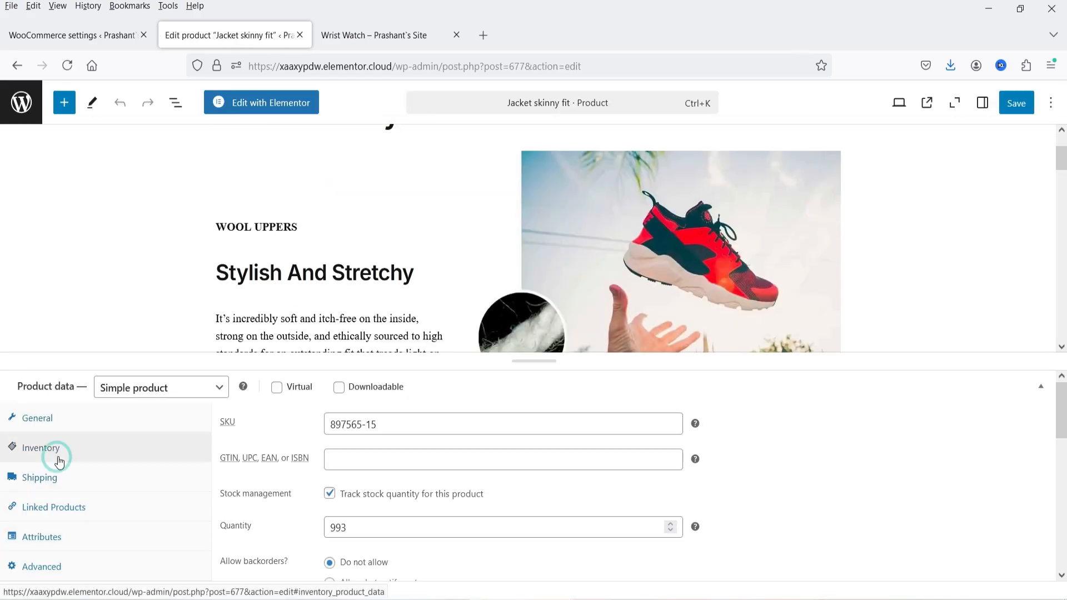
scroll(387, 447, "down", 4)
scroll(389, 422, "up", 2)
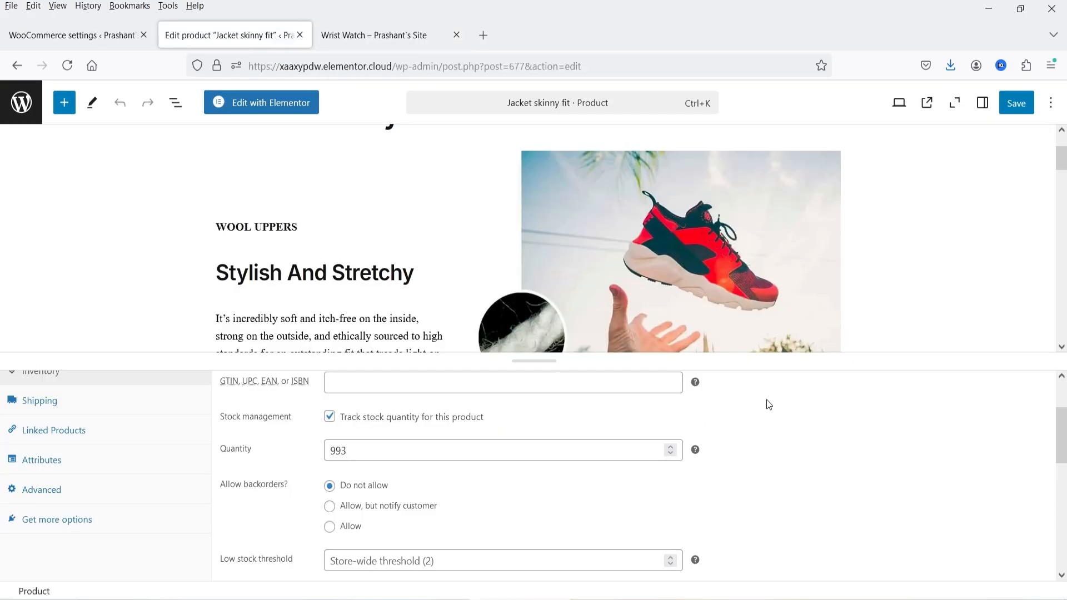
scroll(767, 405, "up", 2)
scroll(449, 228, "up", 2)
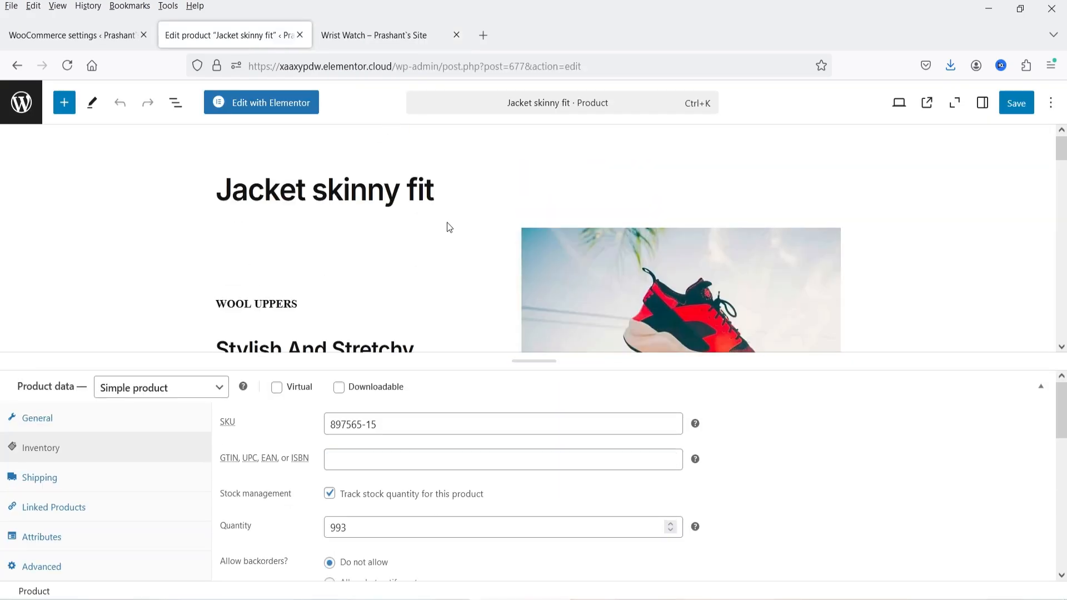
- View the Jacket skinny fit's storefront page in a separate tab, then return to the product editor
left_click(926, 102)
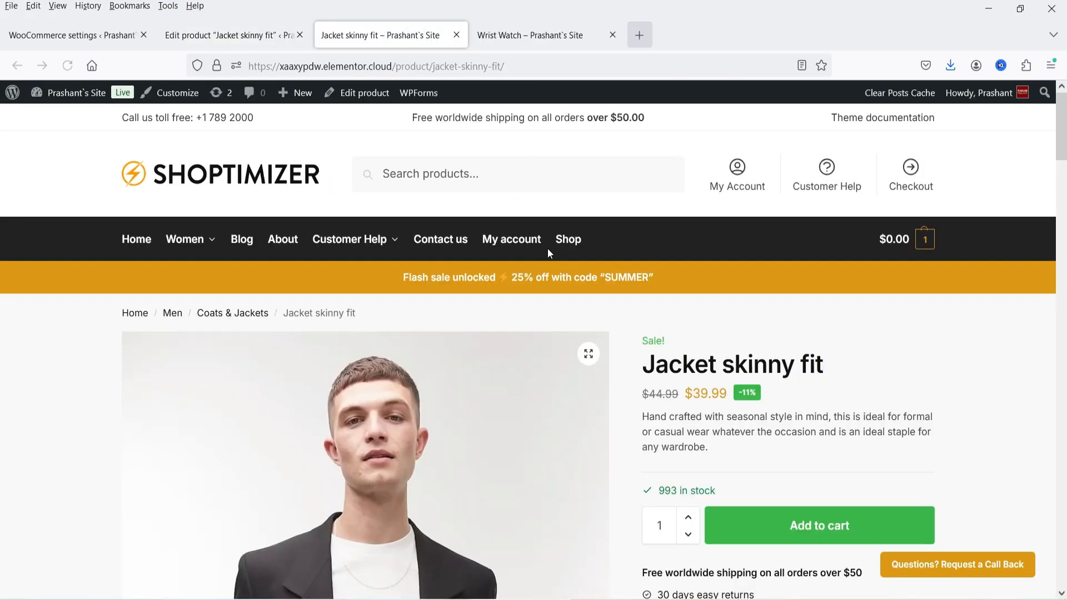
left_click(696, 395)
left_click(212, 28)
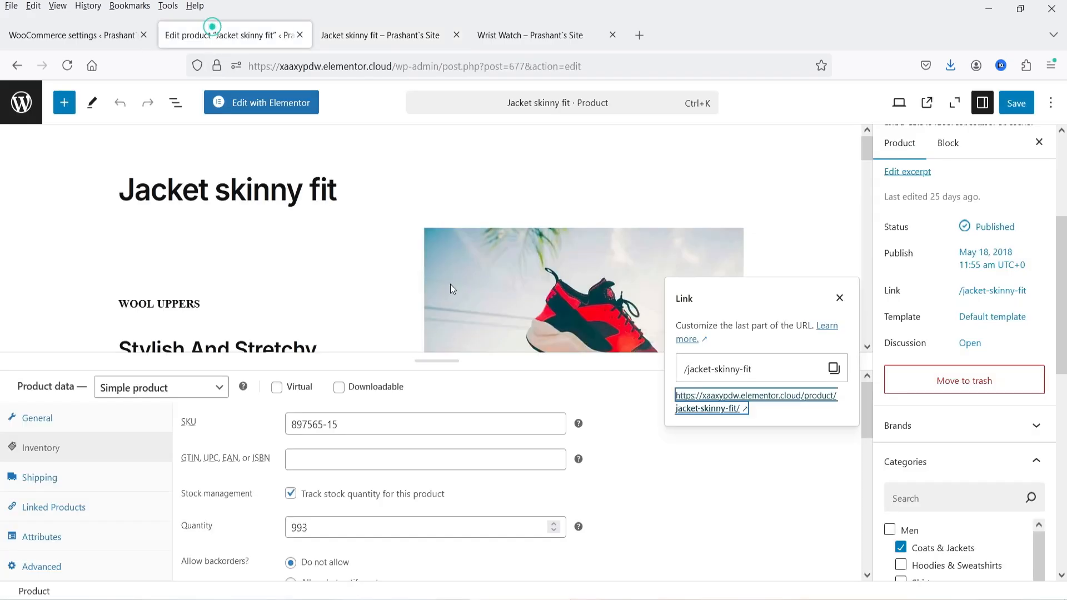
- Set the Jacket skinny fit's stock quantity to 80 and save the product
scroll(450, 287, "down", 5)
left_click(316, 527)
left_click_drag(316, 527, 260, 524)
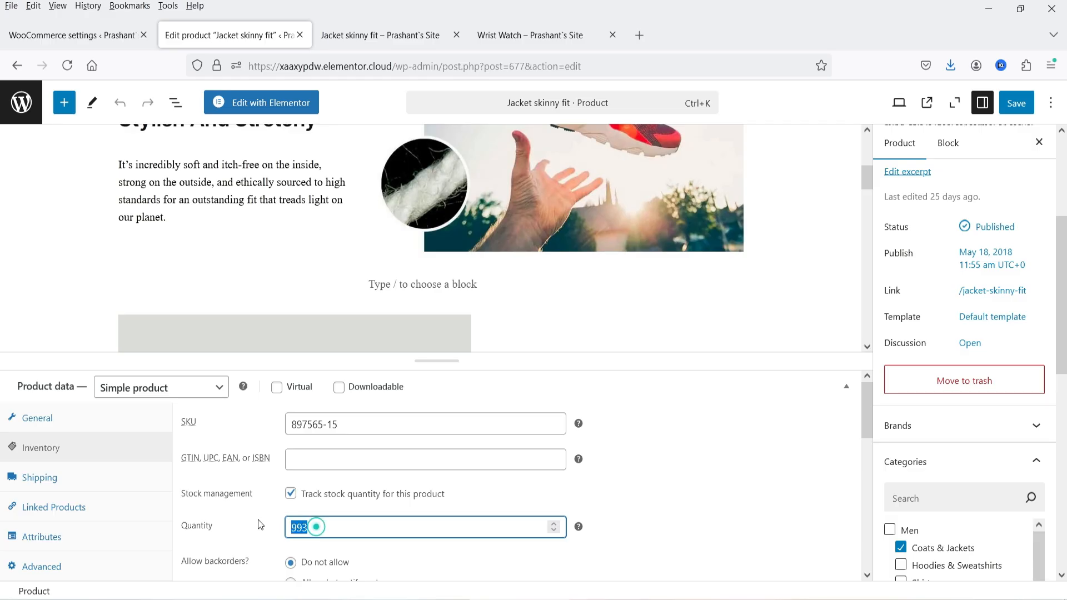
type("80")
left_click(660, 528)
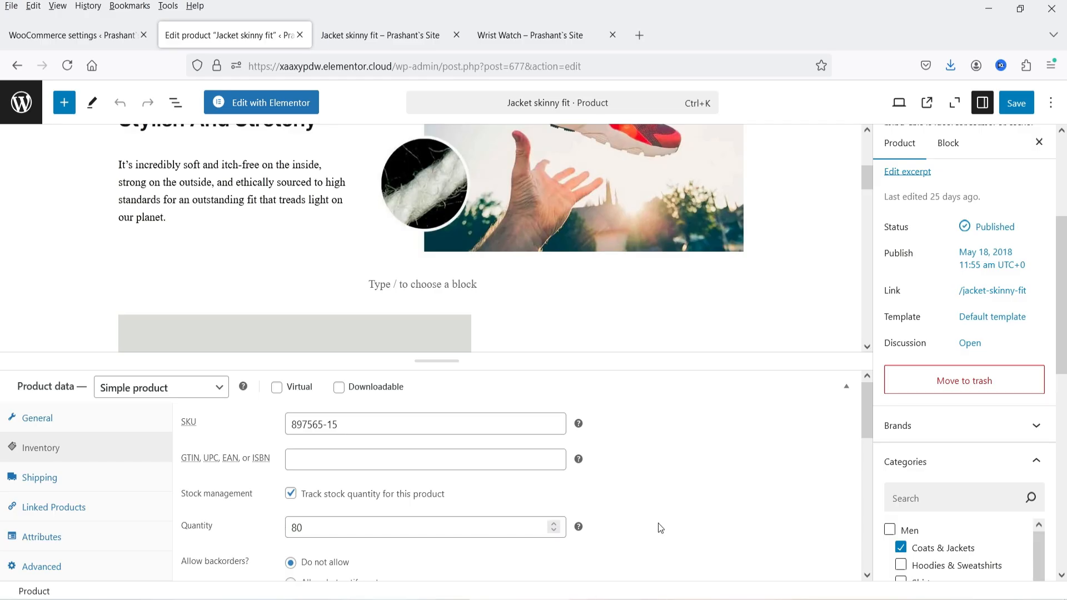
left_click(1015, 103)
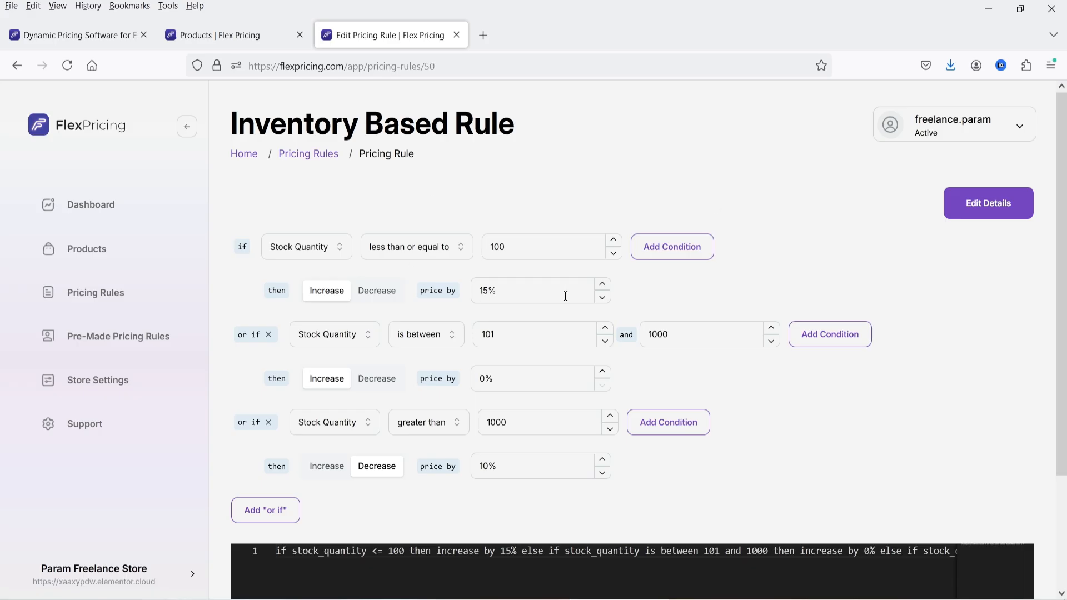
- Compare the stock conditions of the Inventory Based Rule in Flex Pricing with the Jacket skinny fit's storefront page
left_click(764, 289)
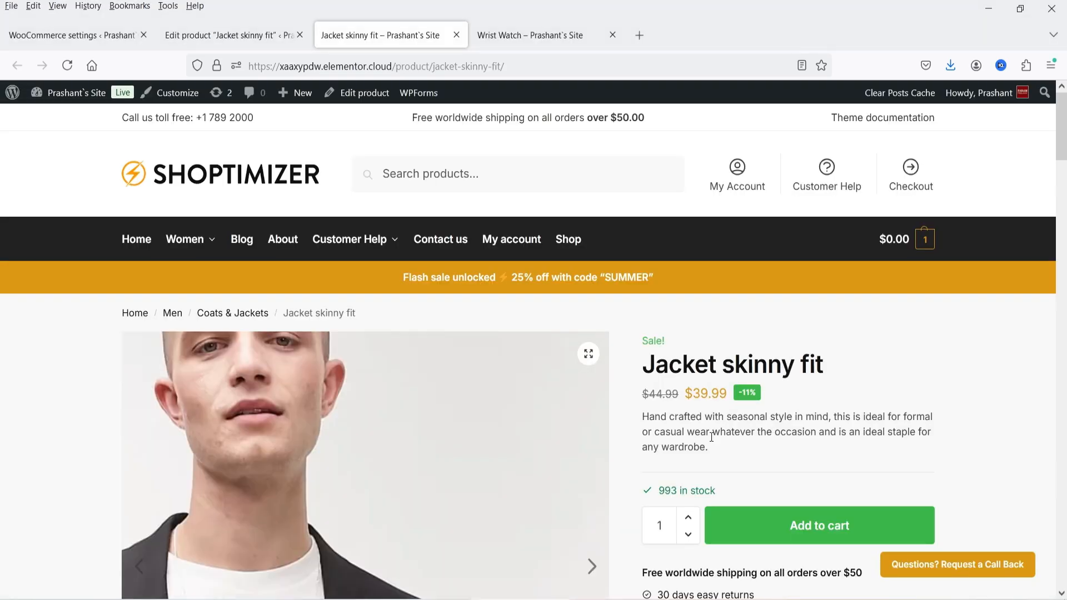
left_click(877, 411)
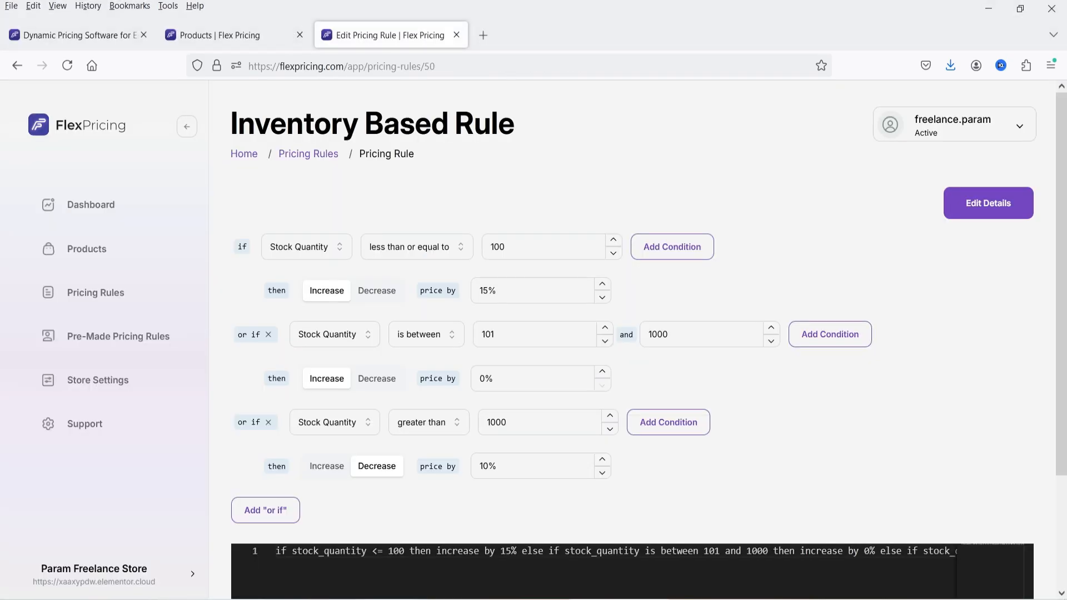
- In the Flex Pricing product list, apply the Inventory Based Rule to Jacket skinny fit and confirm it
left_click(91, 257)
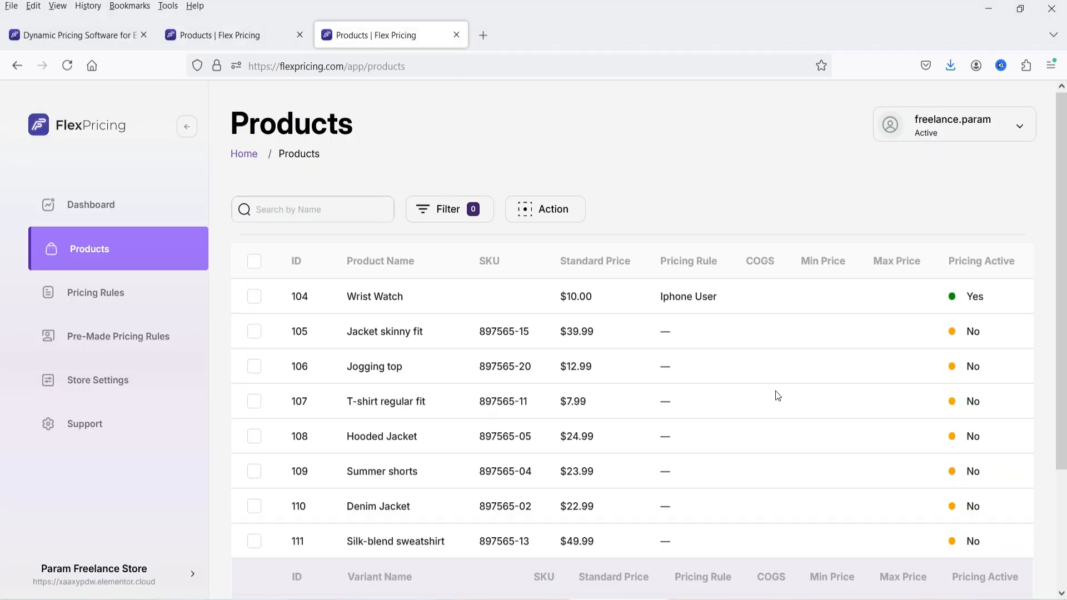
left_click(255, 332)
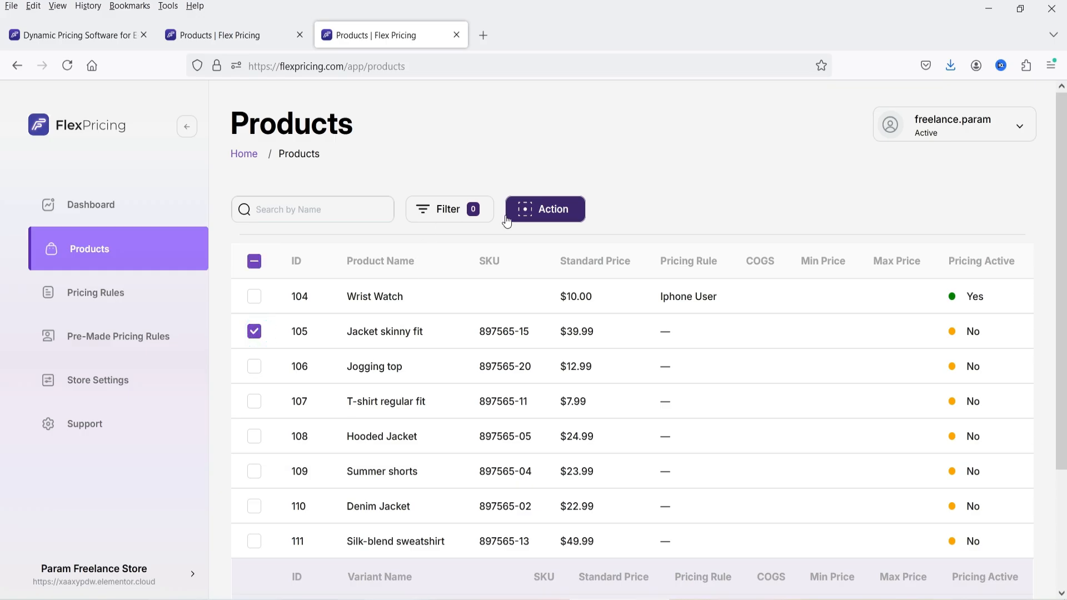
left_click(540, 215)
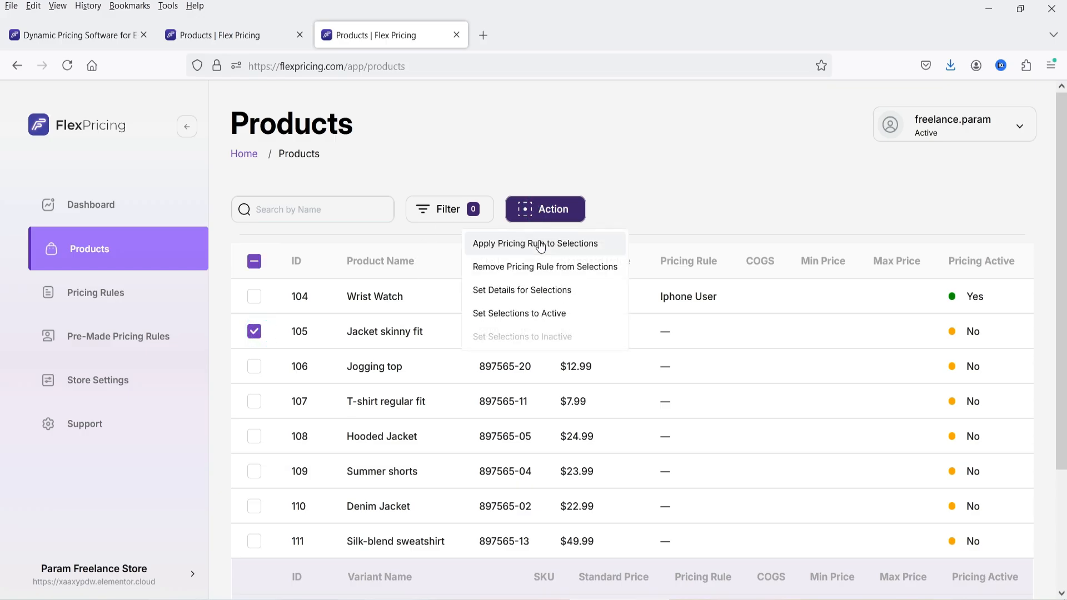
left_click(540, 244)
left_click(460, 165)
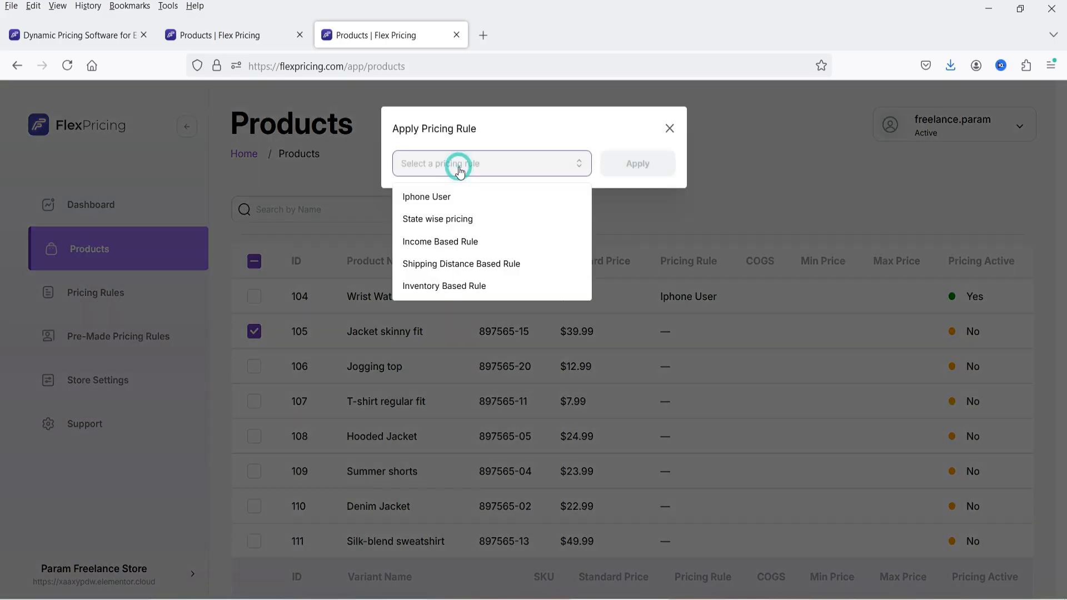
left_click(486, 286)
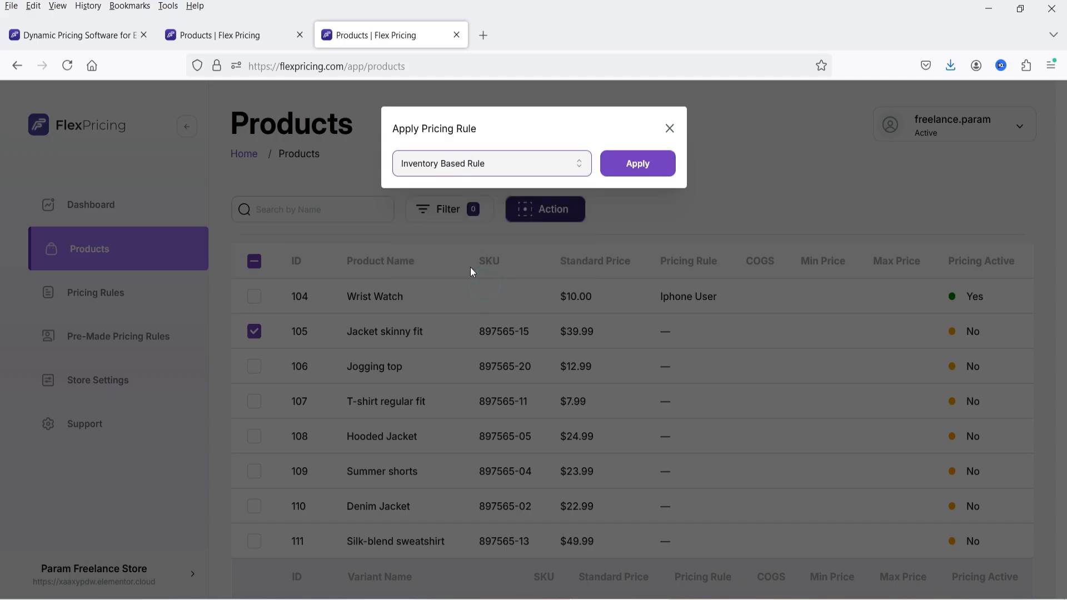
left_click(639, 167)
left_click(587, 278)
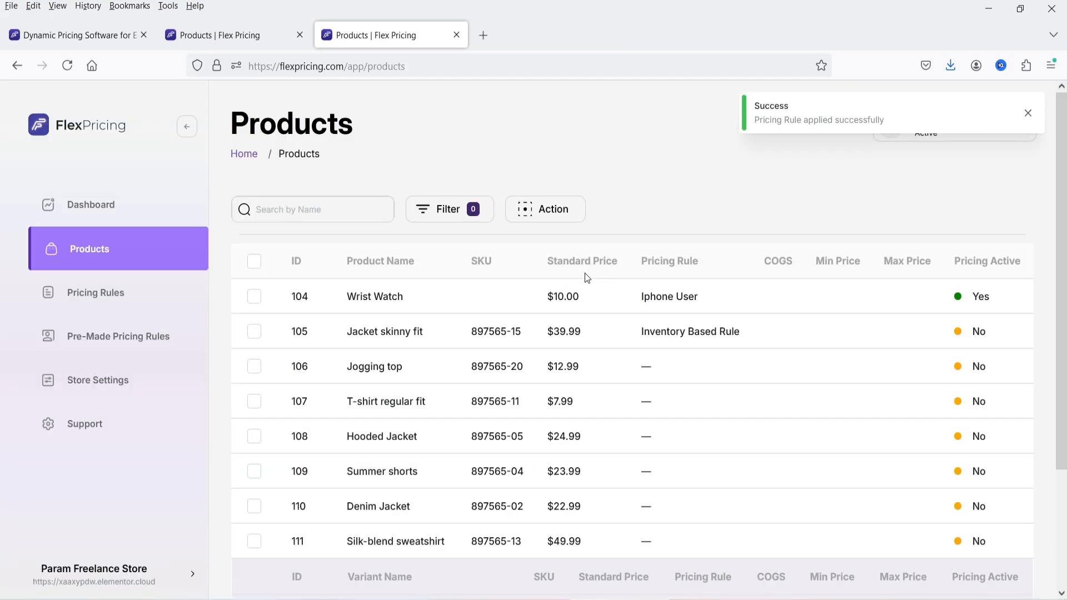
- Set pricing for Jacket skinny fit to active and confirm the change
left_click(254, 331)
left_click(550, 210)
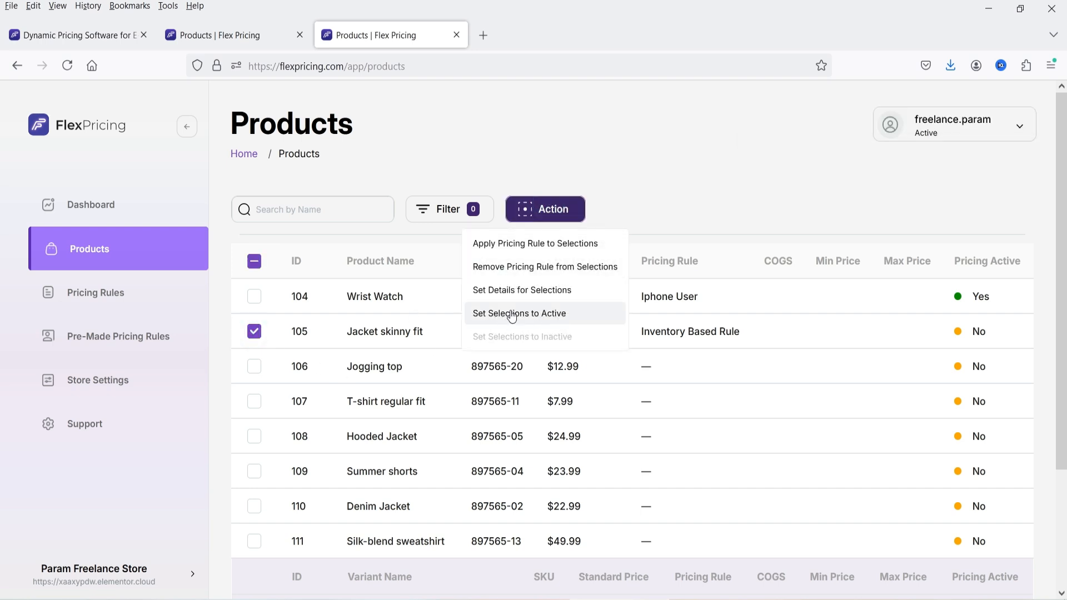
left_click(563, 315)
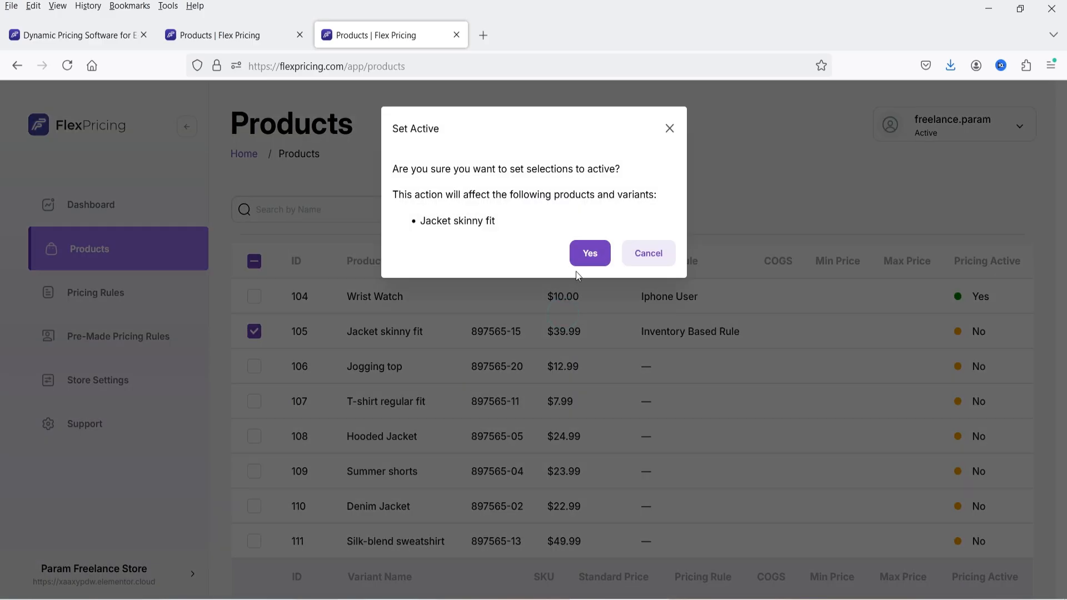
left_click(588, 253)
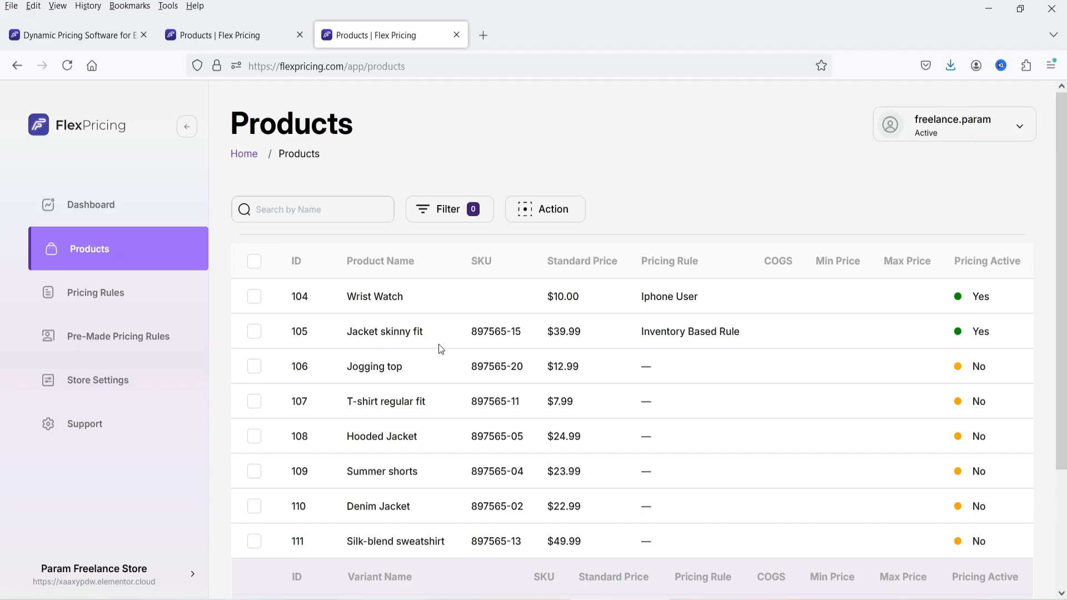
left_click(255, 262)
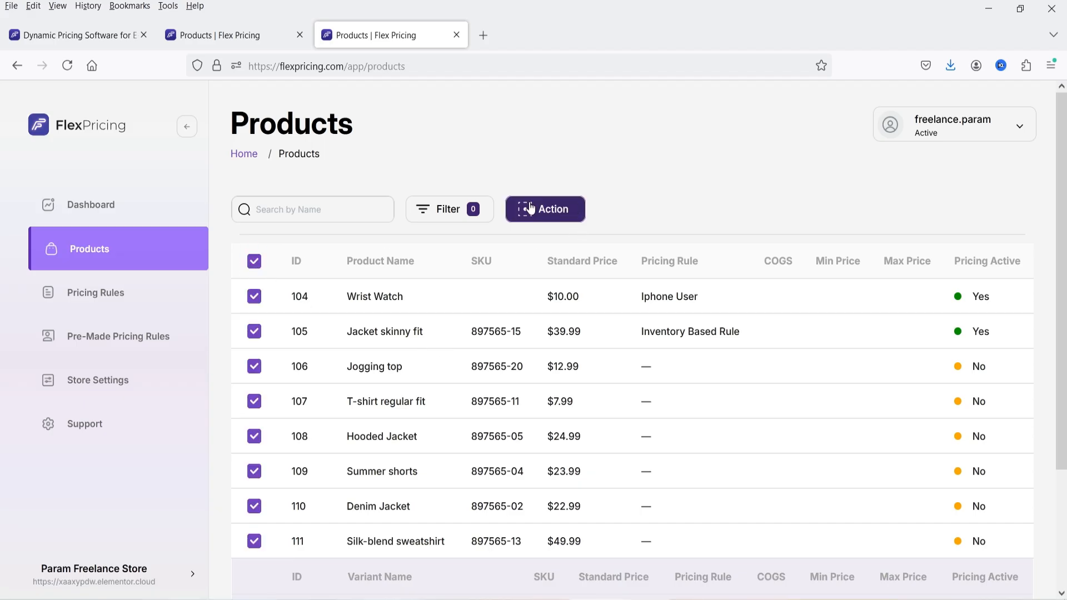
left_click(528, 209)
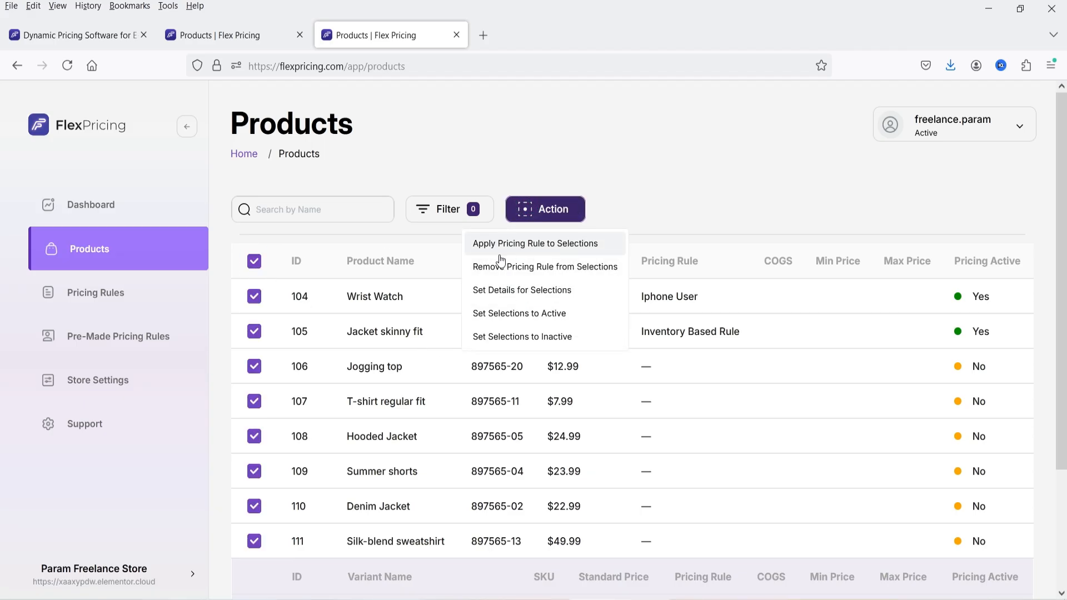
left_click(730, 199)
left_click(255, 261)
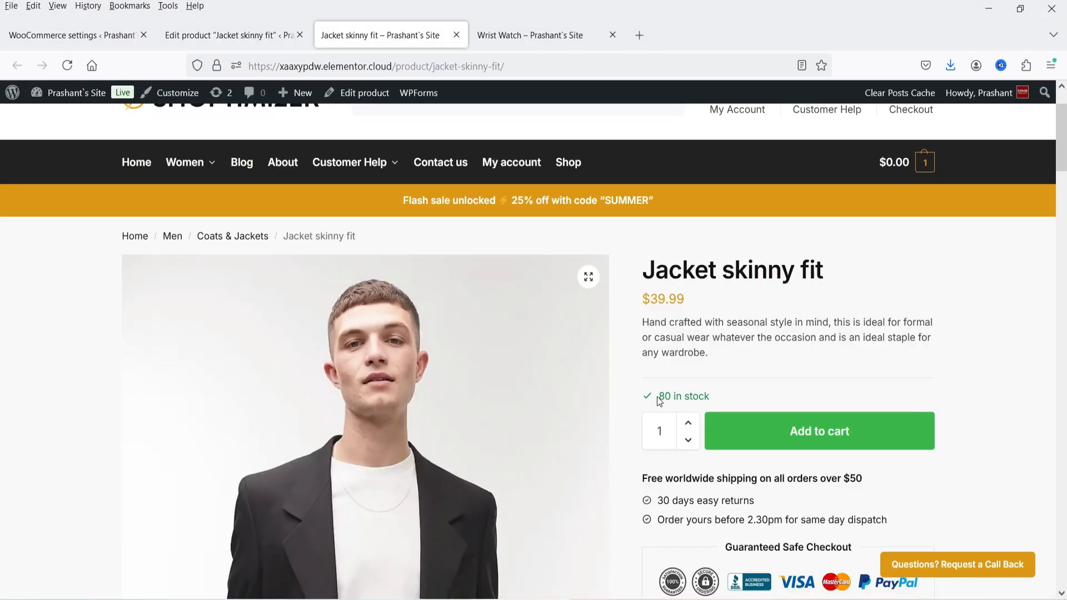
- Switch to the Jacket skinny fit's storefront page and reload it to check the displayed price
left_click(66, 66)
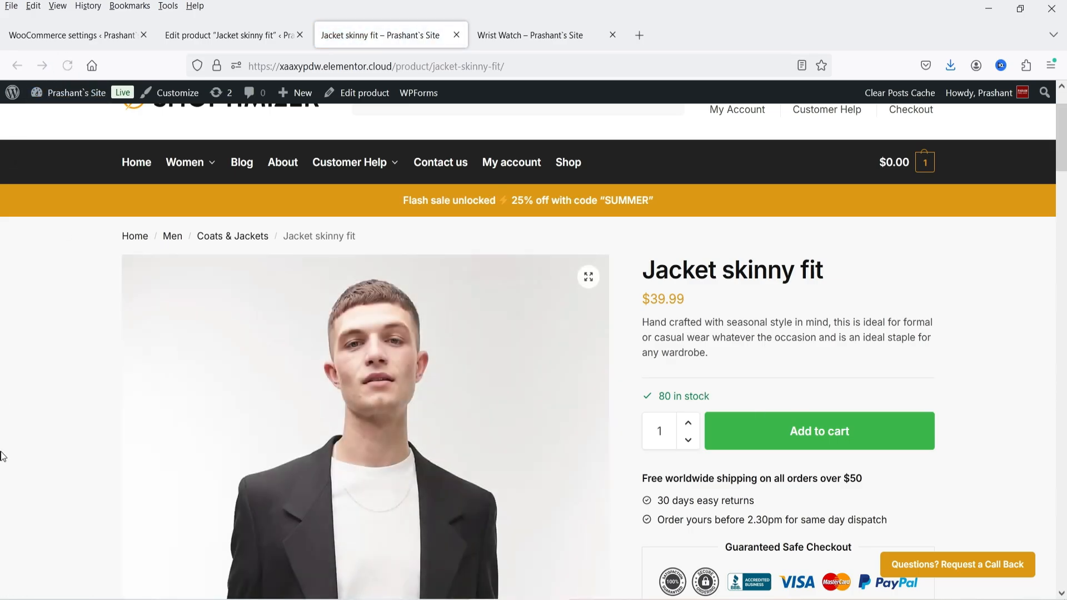